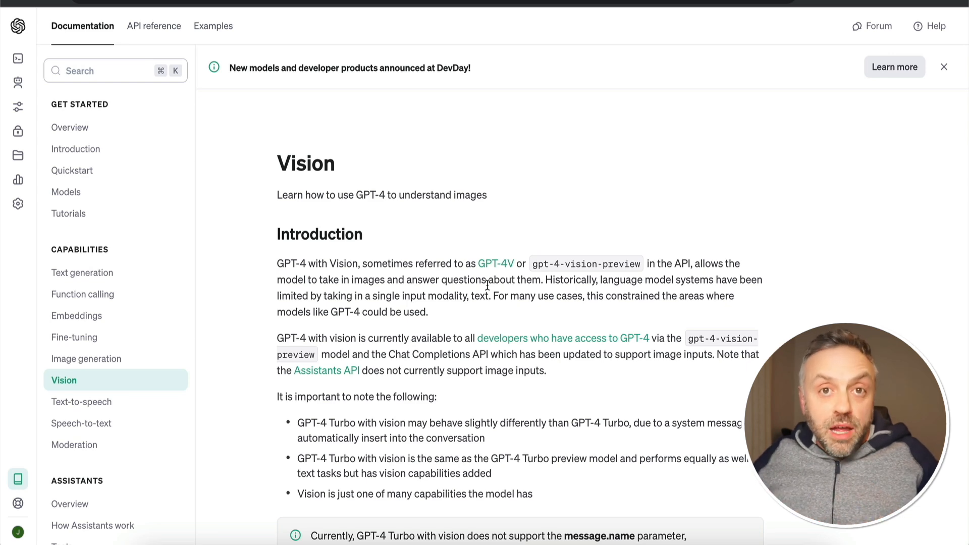
scroll(487, 284, down, 15)
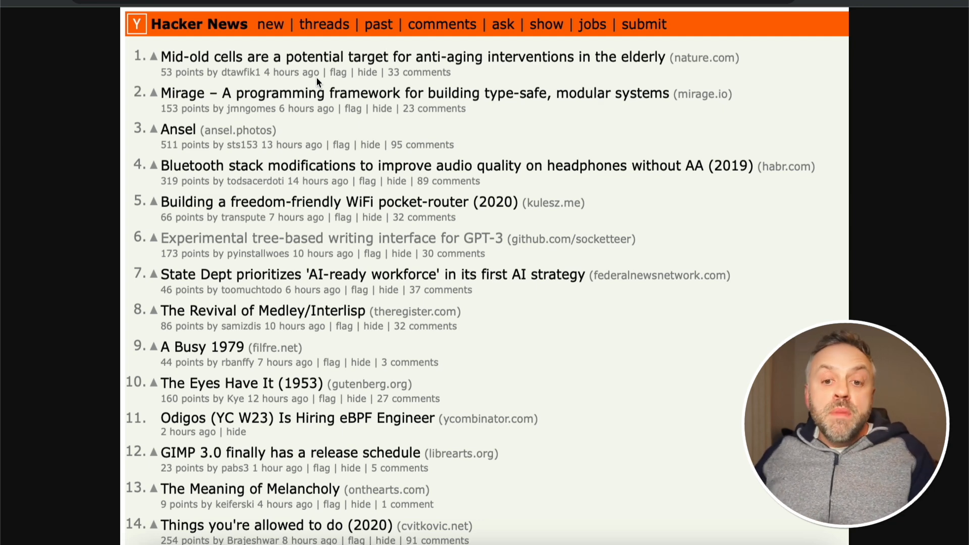
Switch to RapidAPI, send the gpt-4-vision-preview chat completion request for the hn.png image and open its JSON response
click(361, 154)
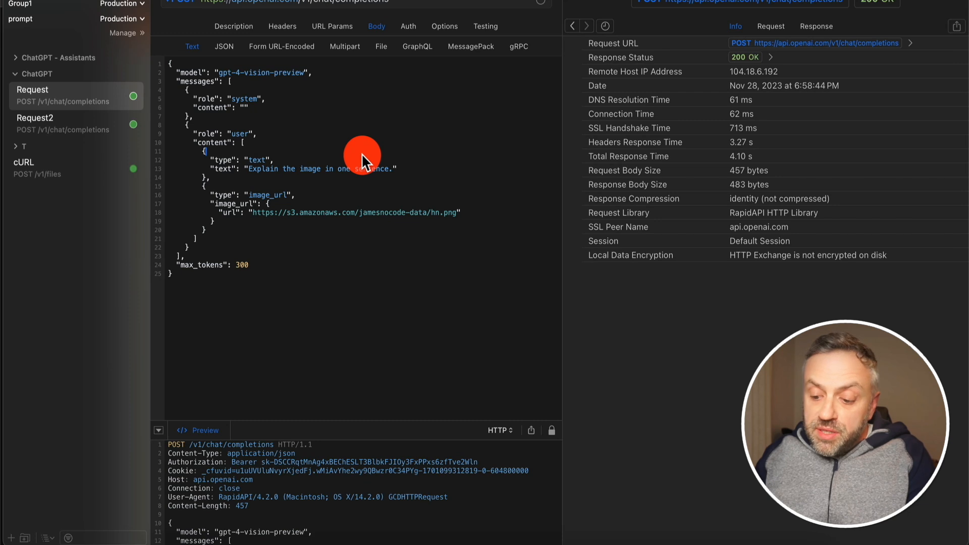
key(super+r)
click(408, 148)
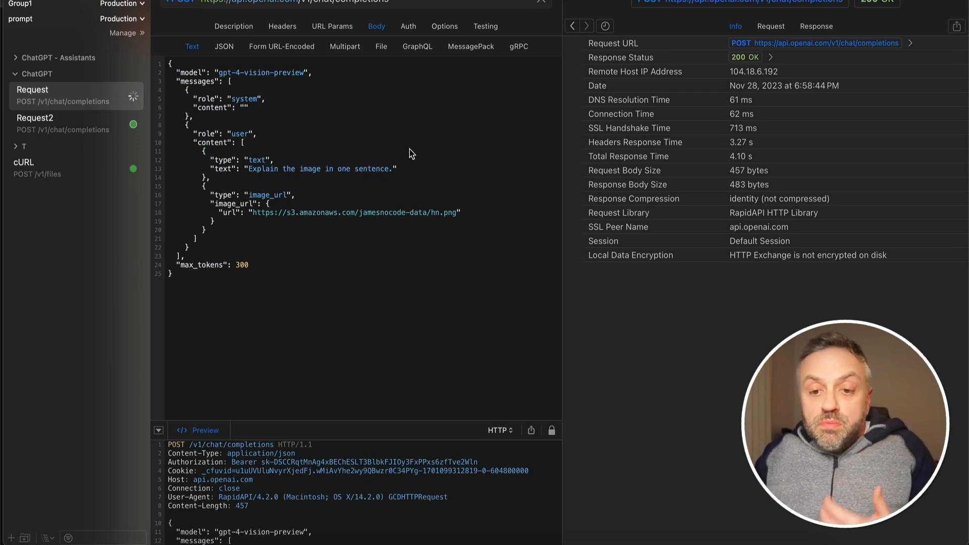
click(425, 137)
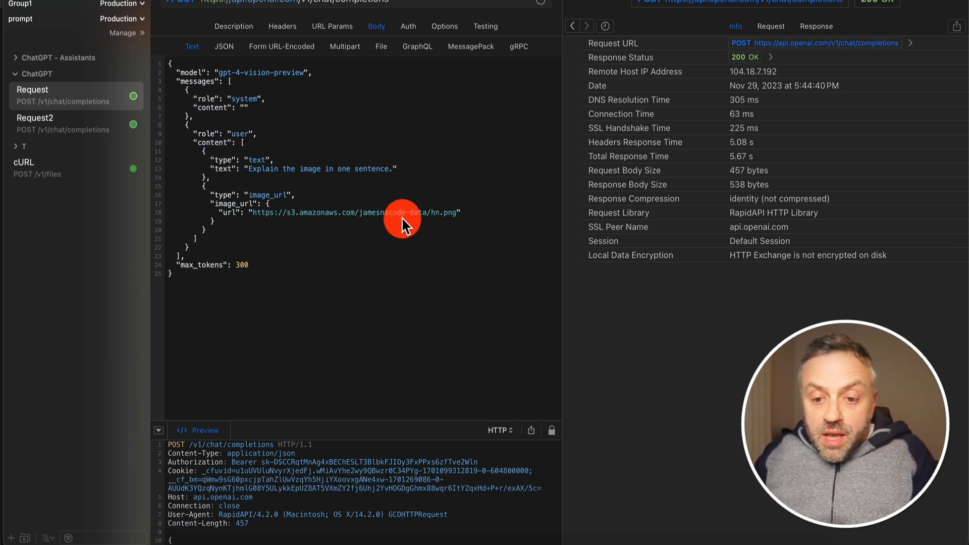
click(443, 193)
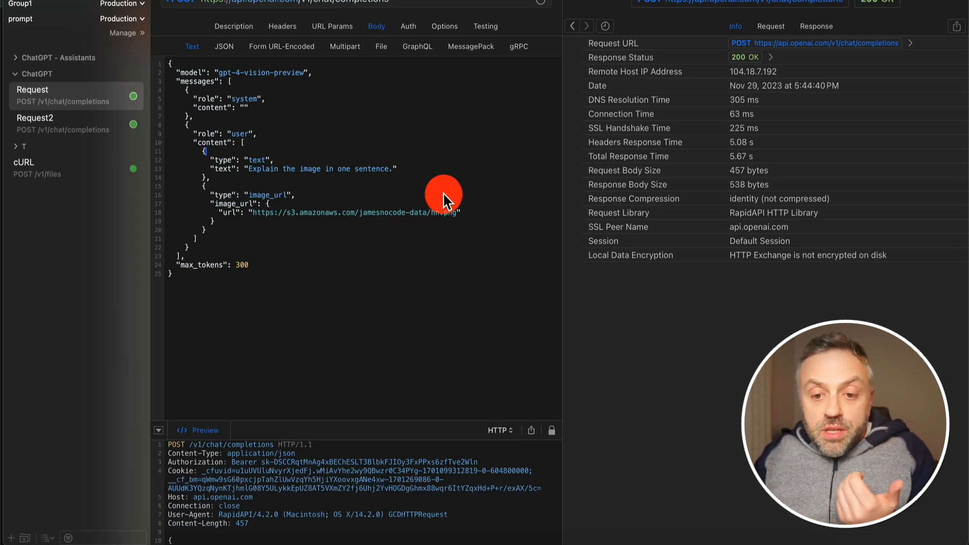
click(813, 24)
click(671, 189)
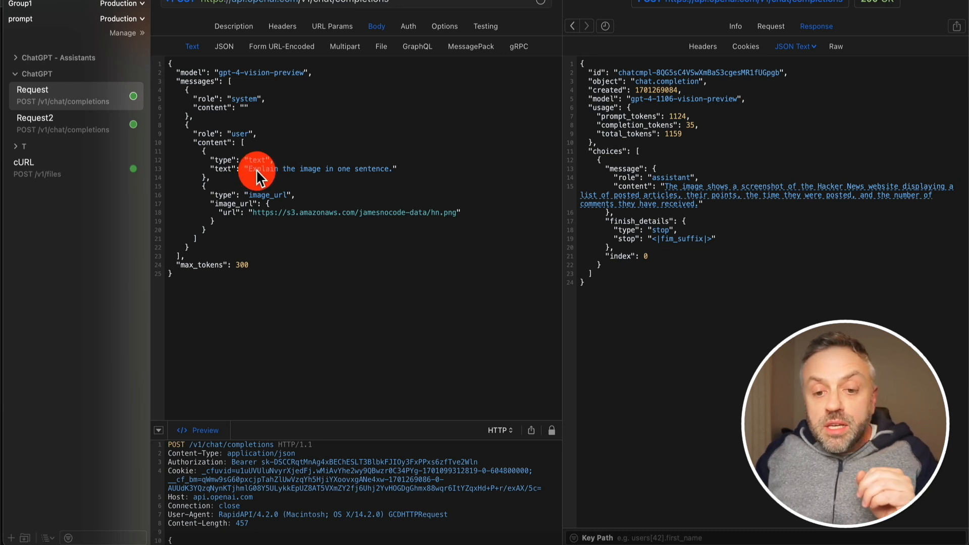
Shorten the user prompt in the request body by replacing "in one sentence." with a full stop
drag(392, 168, 326, 168)
text(.)
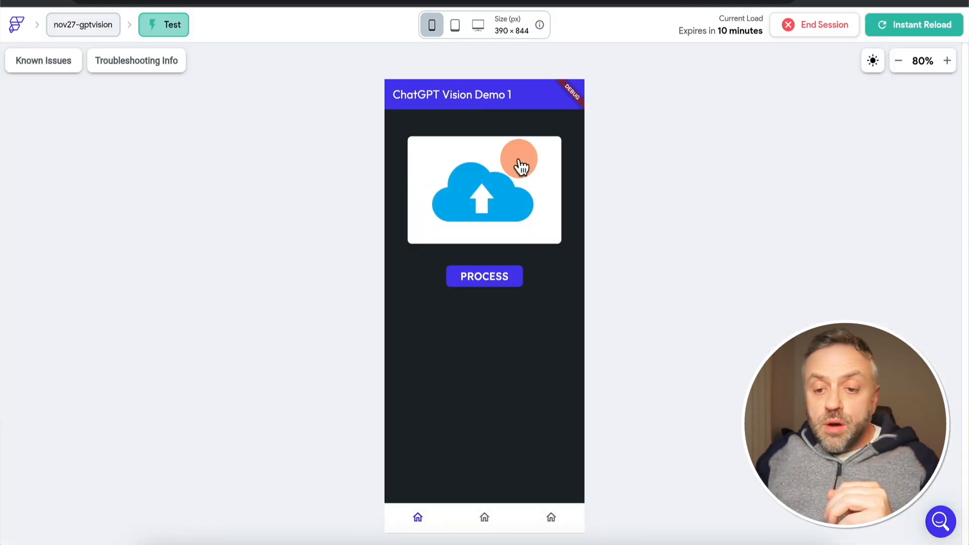
Switch to the FlutterFlow test session, preview nov24.png, upload it in ChatGPT Vision Demo 1 and process it
click(502, 180)
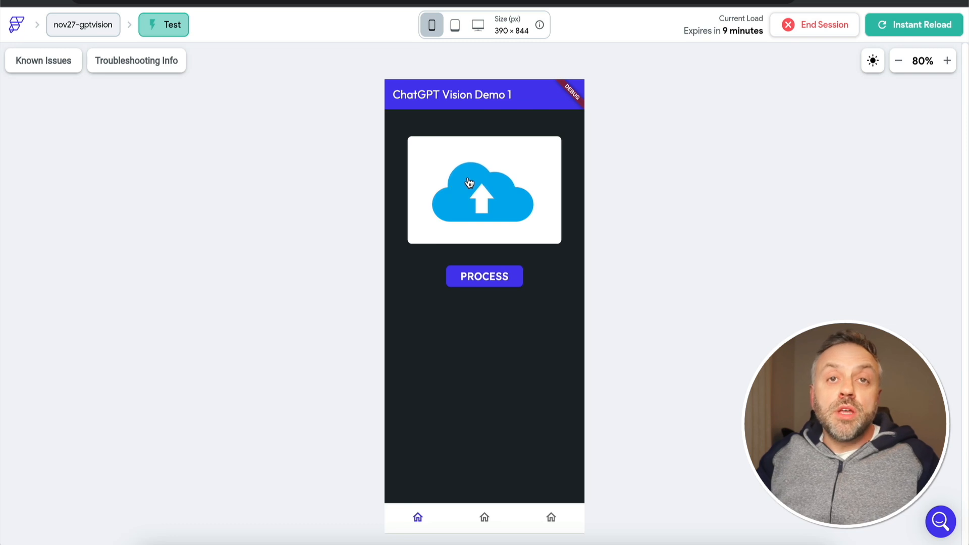
click(492, 196)
click(395, 171)
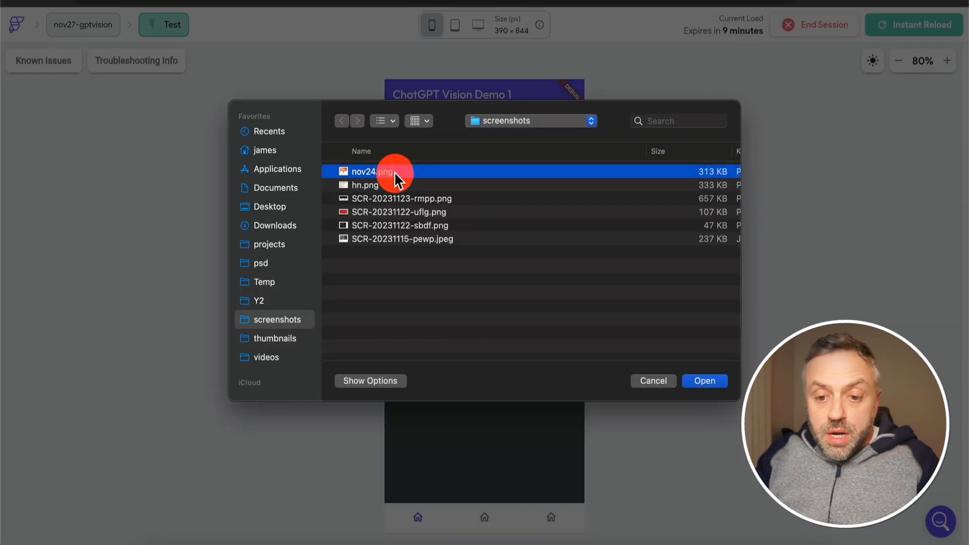
key(space)
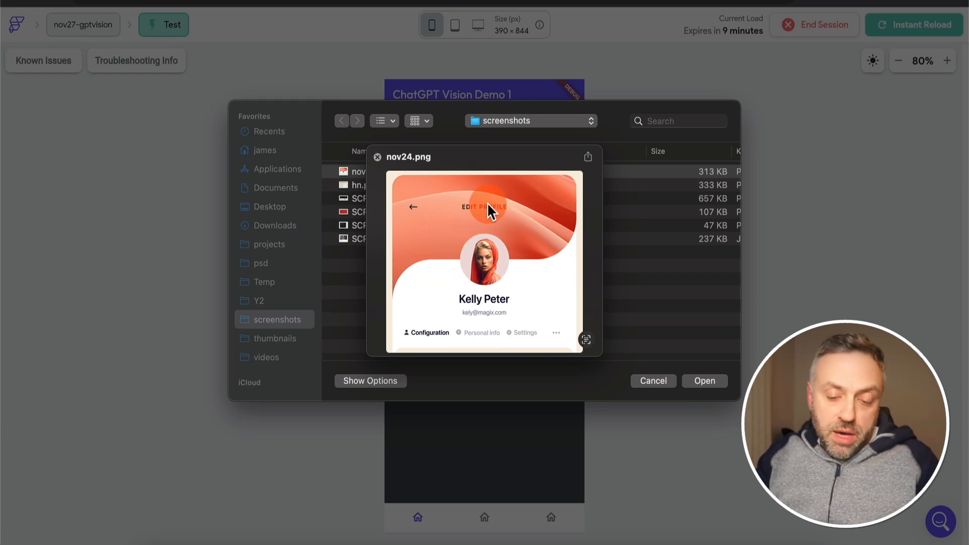
key(space)
double_click(398, 171)
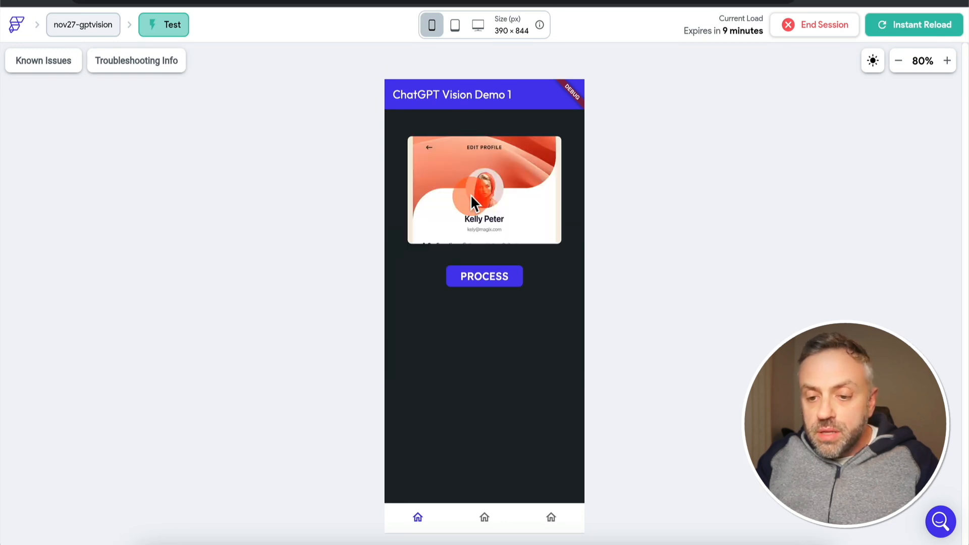
click(474, 283)
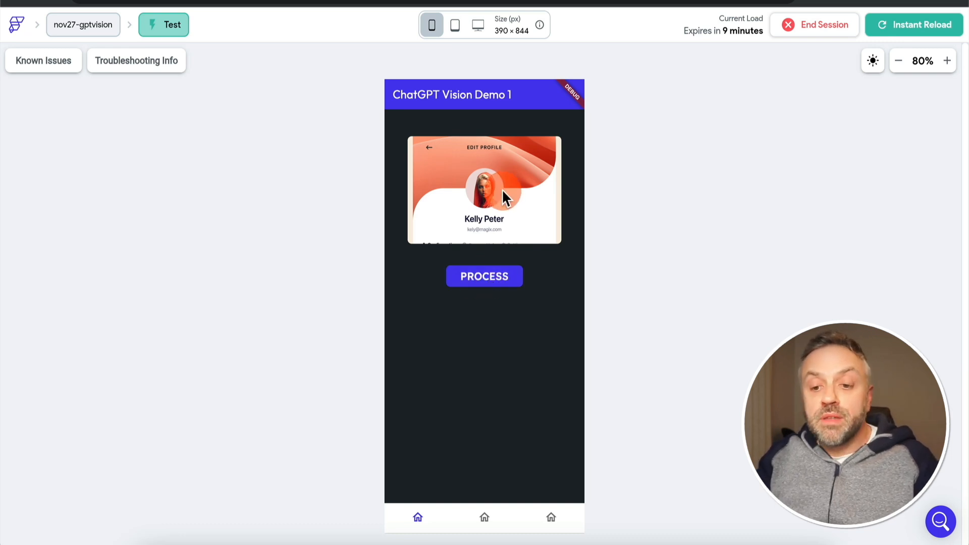
click(486, 277)
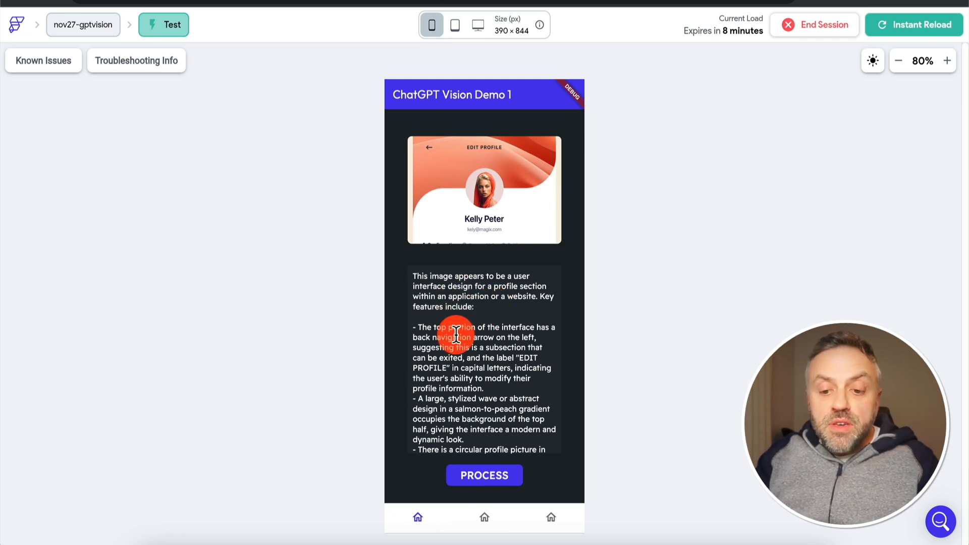
Read through the whole description generated for the uploaded image in ChatGPT Vision Demo 1
scroll(440, 329, down, 5)
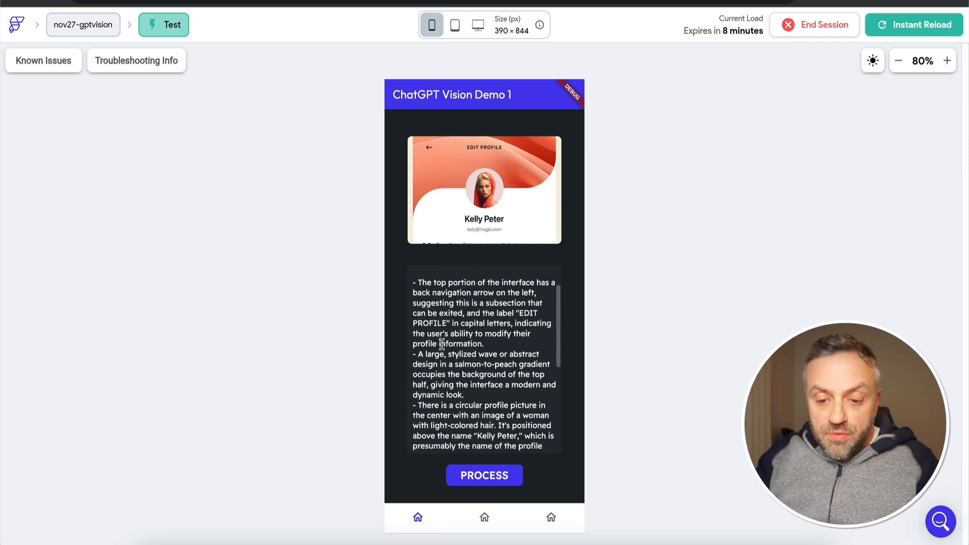
scroll(442, 345, down, 4)
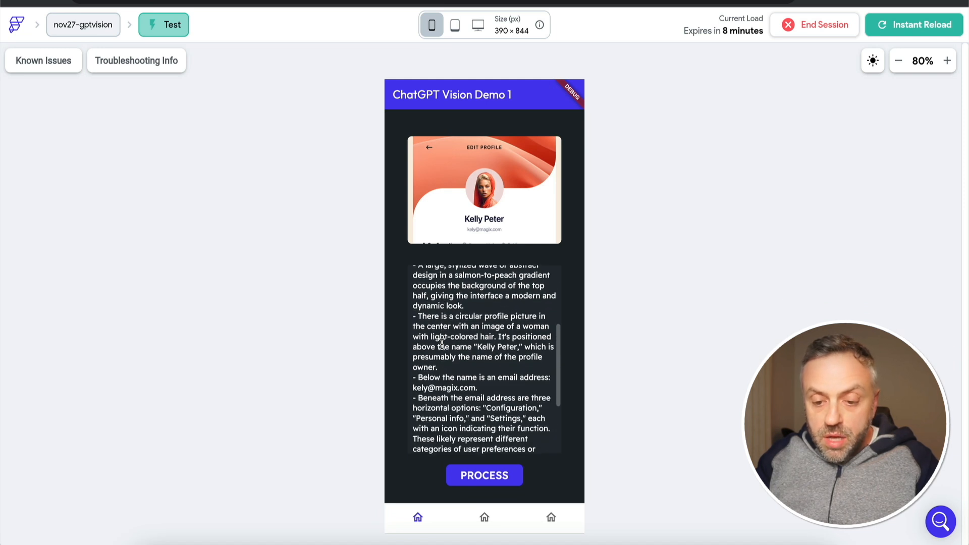
scroll(442, 345, up, 1)
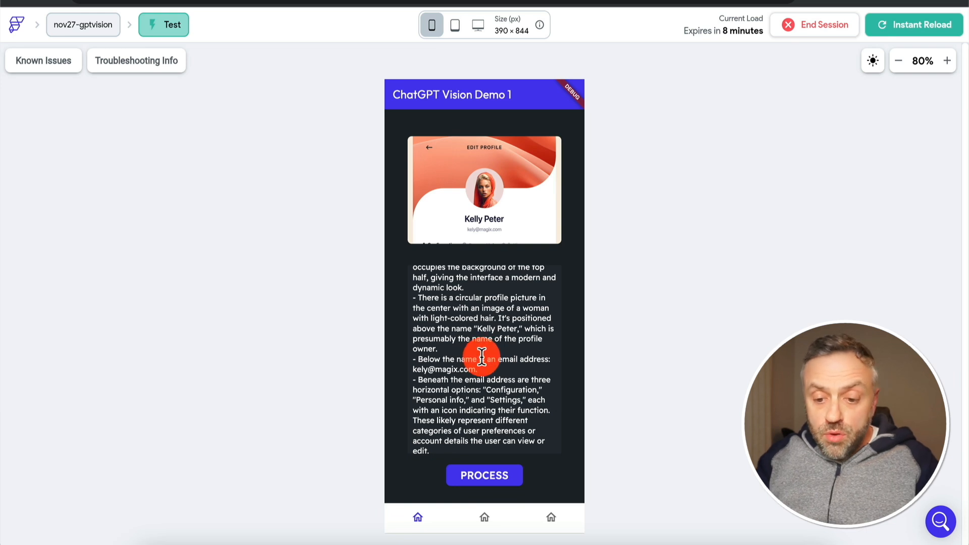
scroll(461, 340, down, 1)
scroll(462, 364, down, 1)
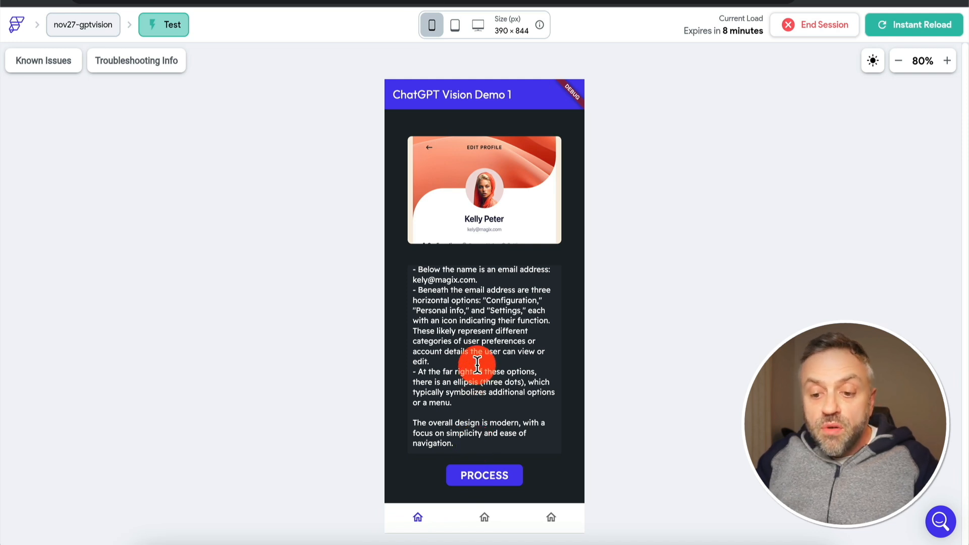
scroll(478, 353, up, 5)
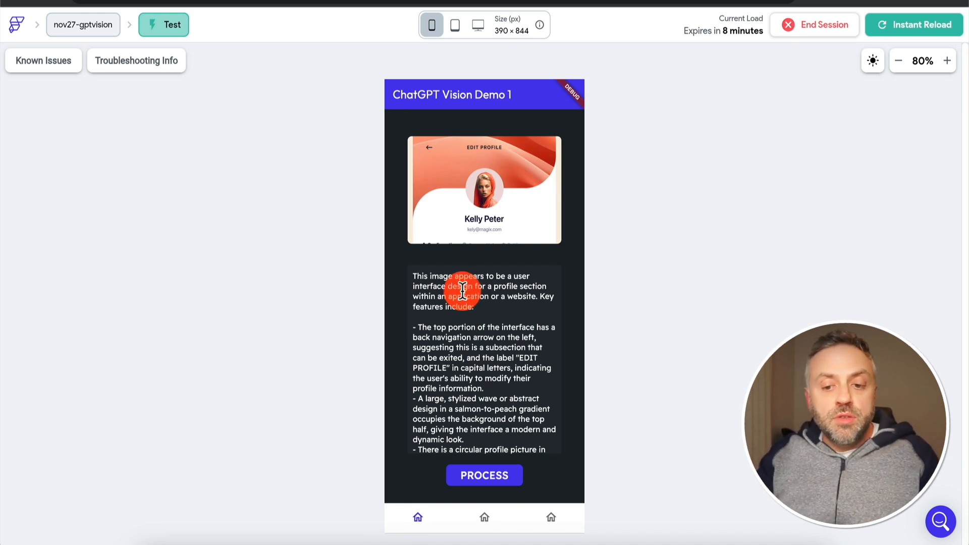
scroll(451, 323, down, 10)
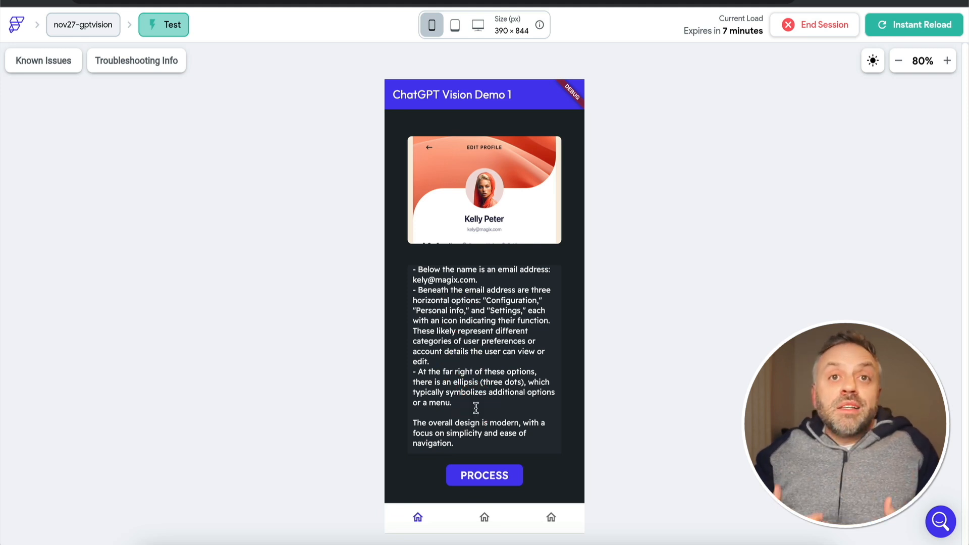
Open ChatGPT Vision Demo 2 and try all four images as answers to the description, finishing on the purple fitness illustration
click(486, 518)
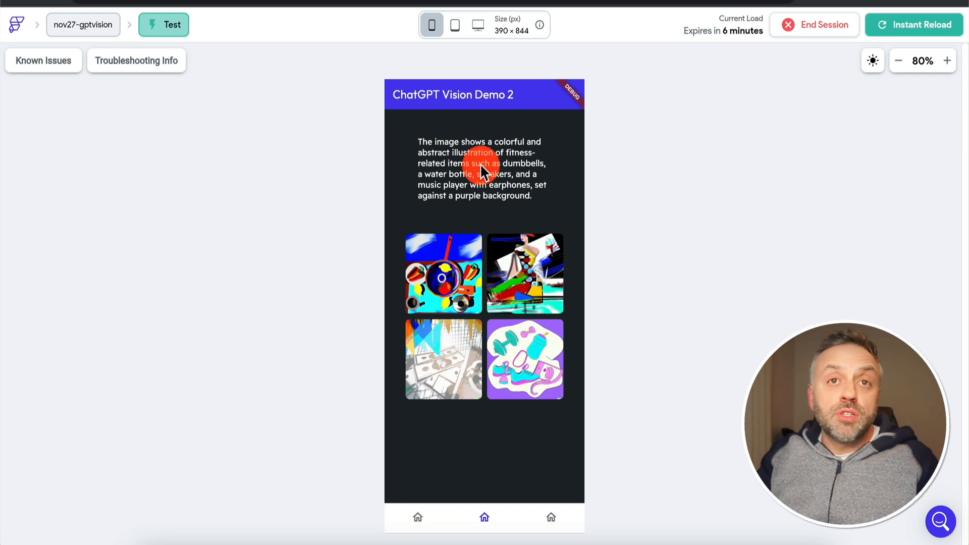
click(447, 277)
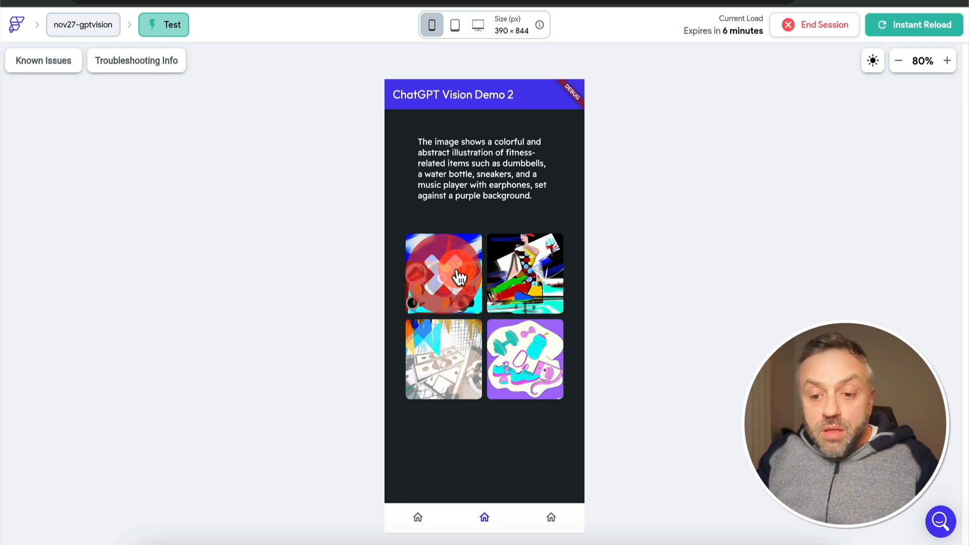
click(524, 275)
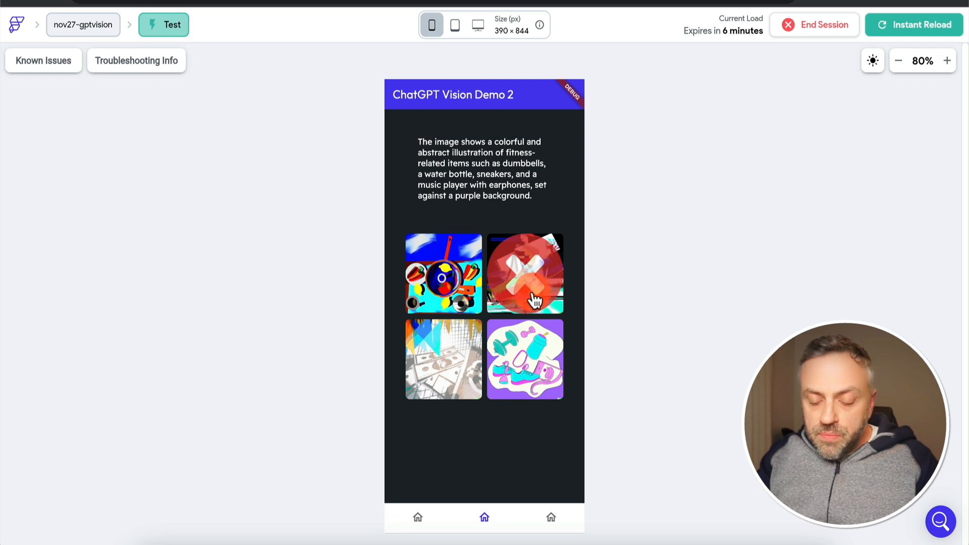
click(529, 347)
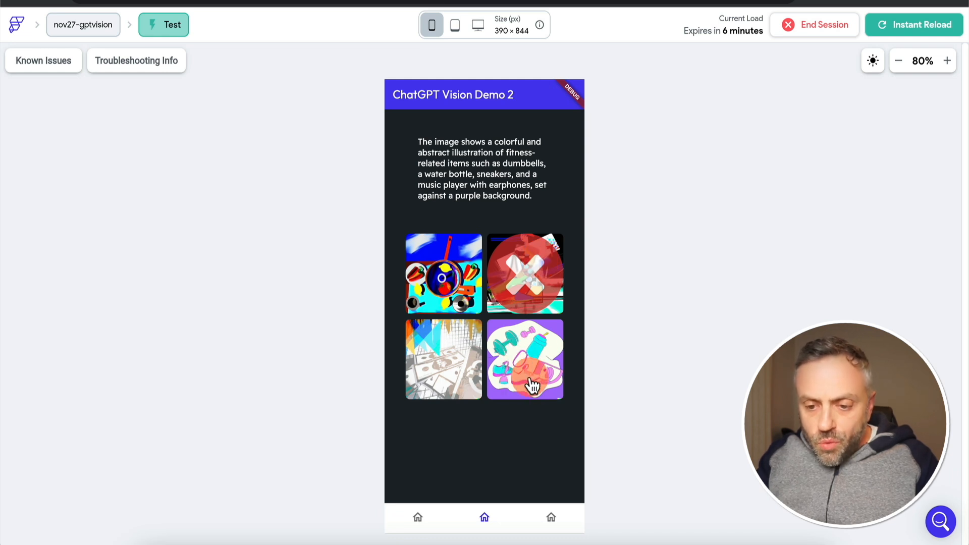
click(539, 258)
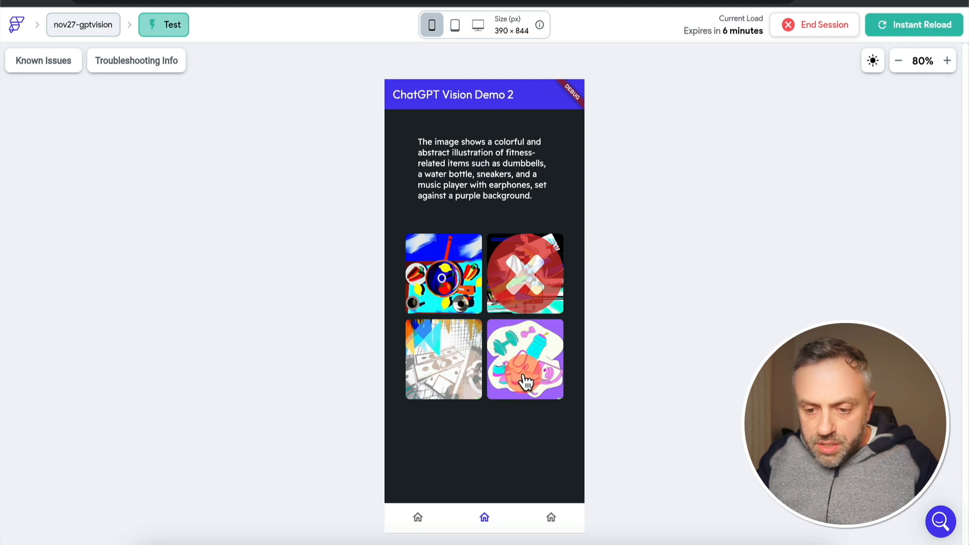
click(527, 357)
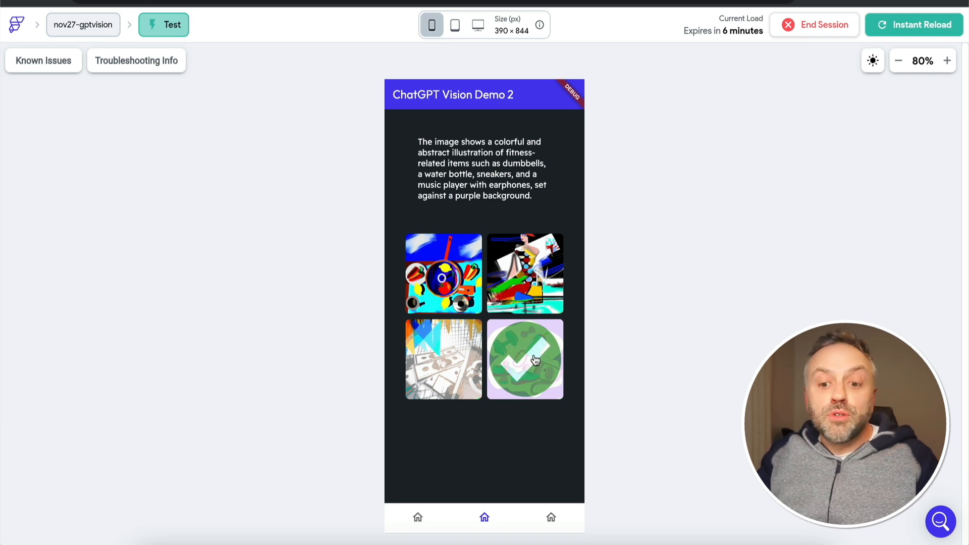
click(449, 359)
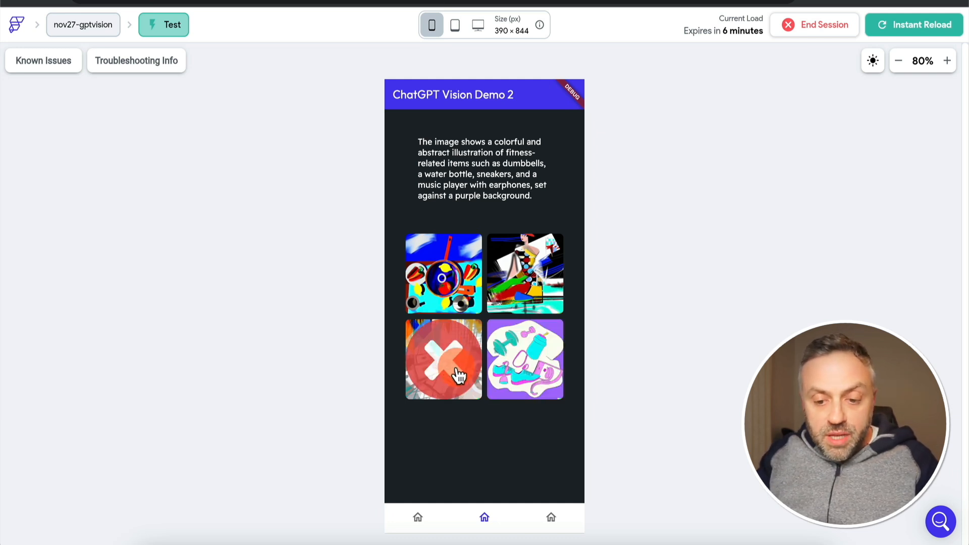
click(534, 368)
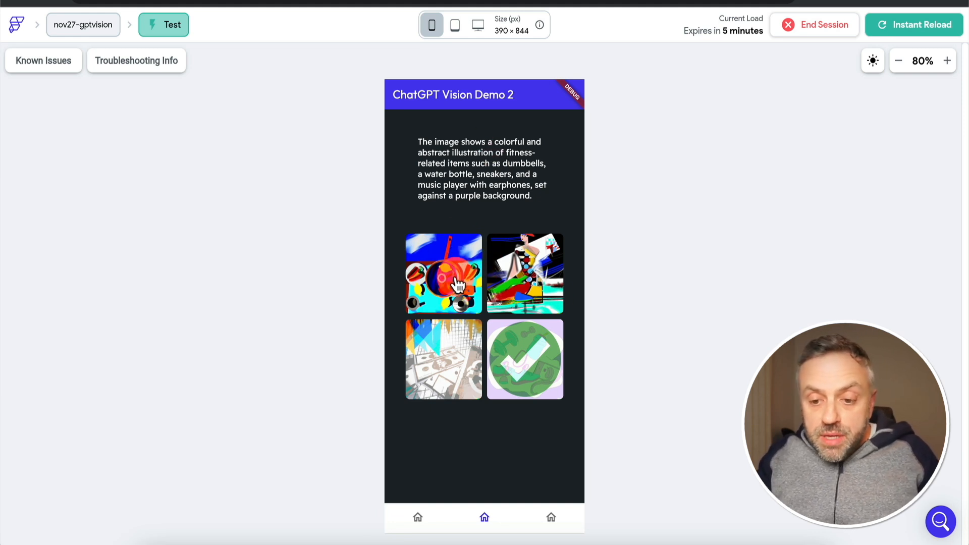
click(537, 282)
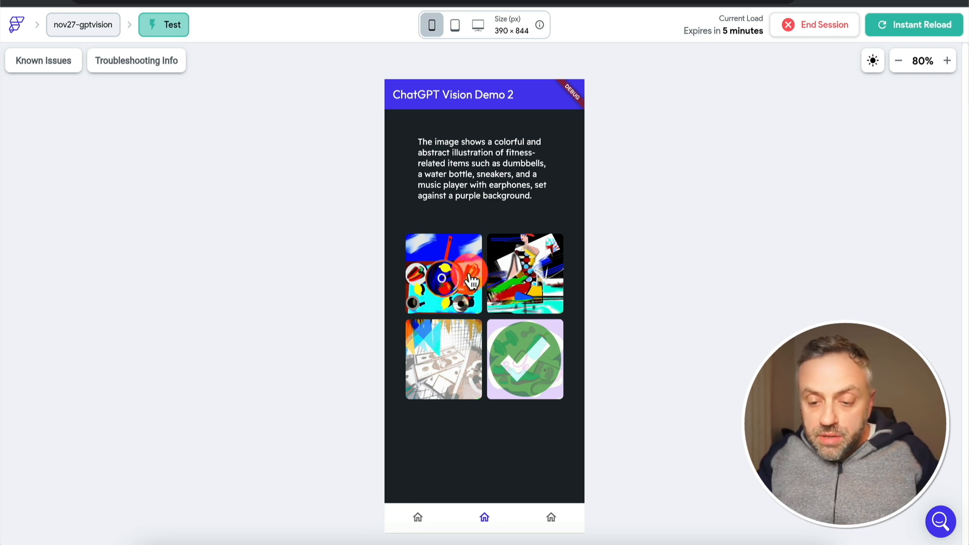
click(446, 281)
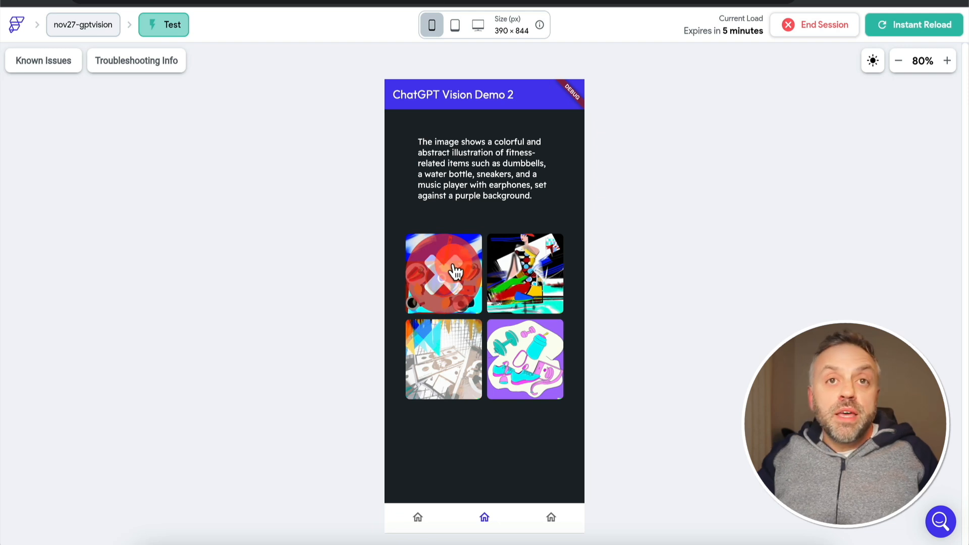
click(535, 350)
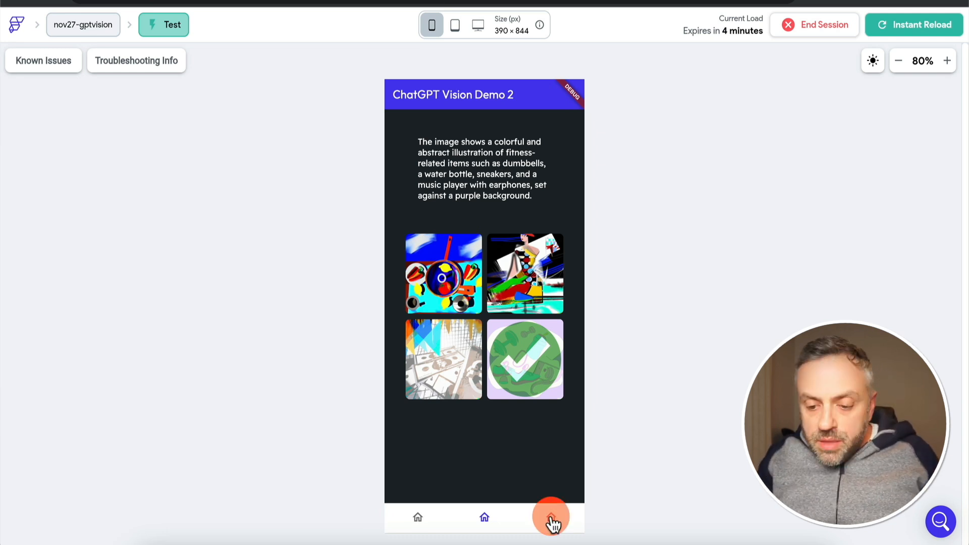
Open ChatGPT Vision Demo 3, preview and upload nov24.png, and process the image
click(552, 519)
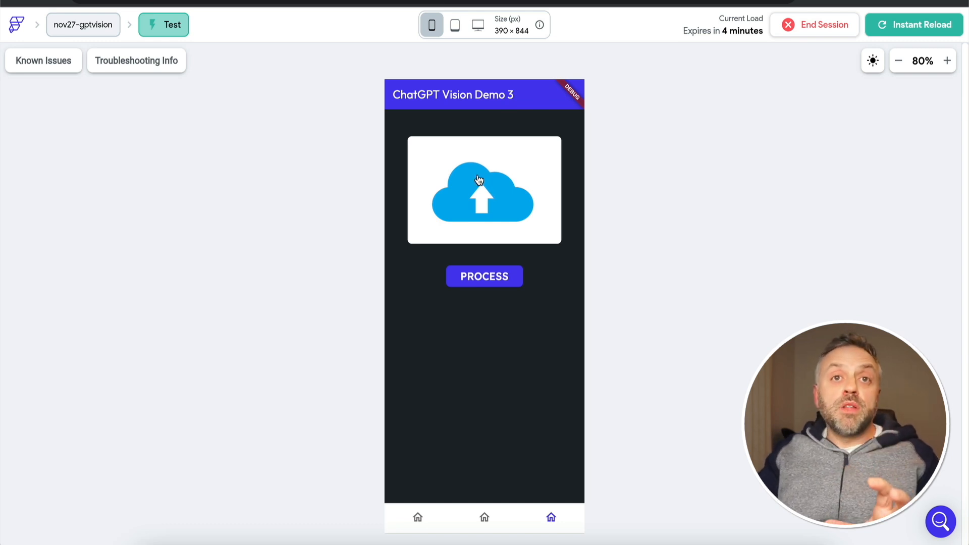
mouse_move(477, 177)
mouse_down()
mouse_move(501, 181)
mouse_move(493, 165)
mouse_move(481, 163)
mouse_move(471, 182)
mouse_move(502, 209)
mouse_move(473, 165)
mouse_move(470, 193)
mouse_up()
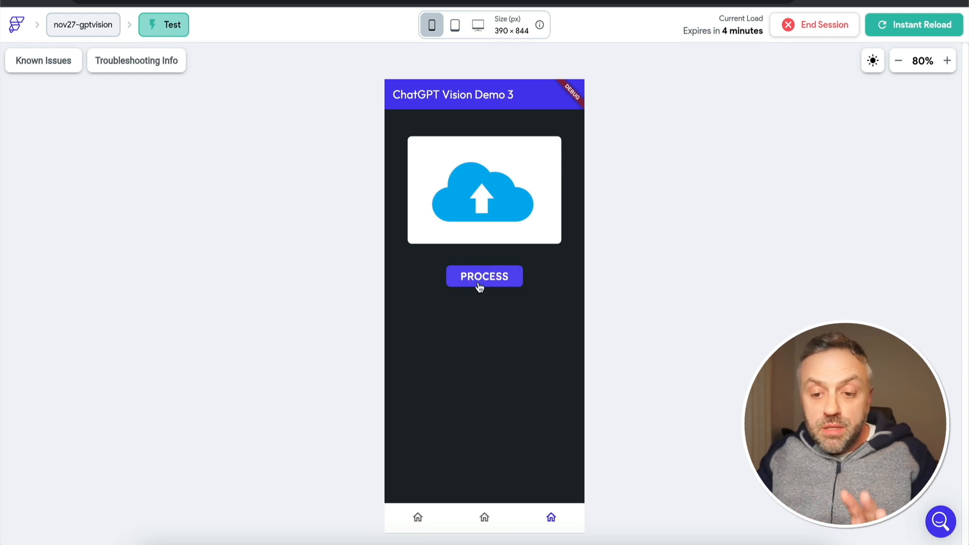
click(492, 195)
click(378, 184)
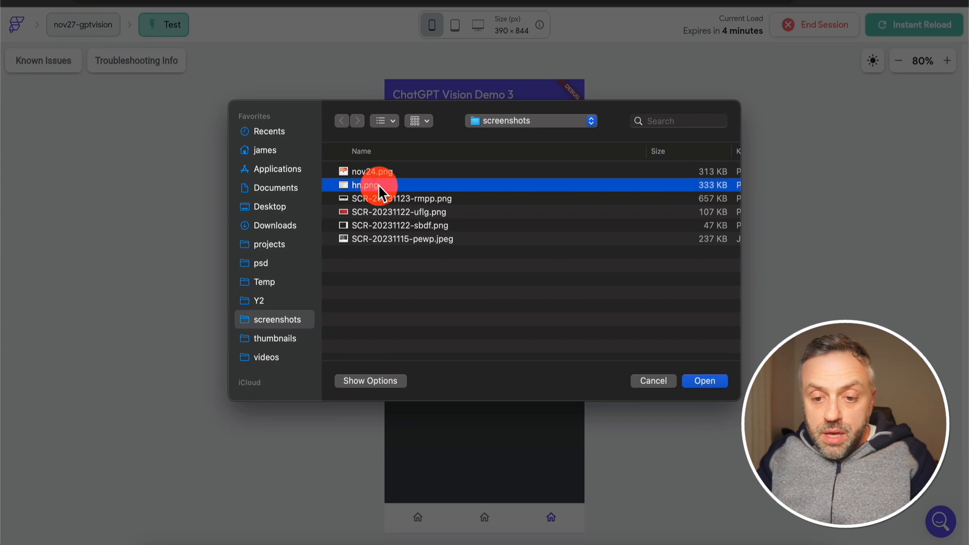
click(392, 172)
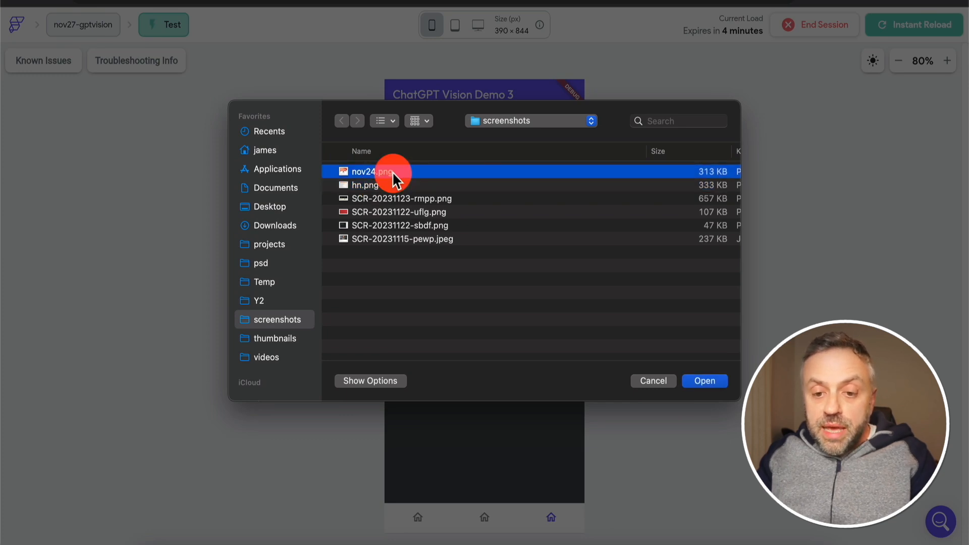
key(space)
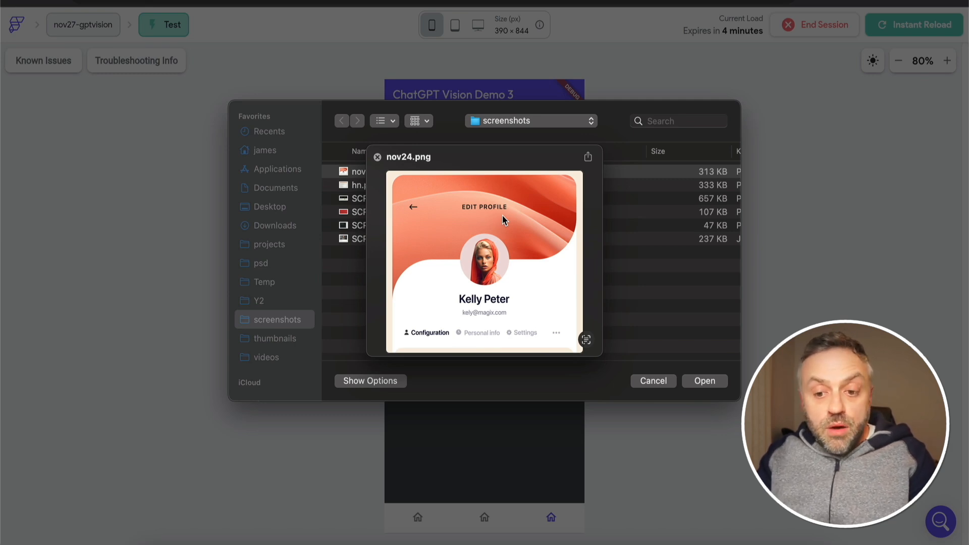
key(space)
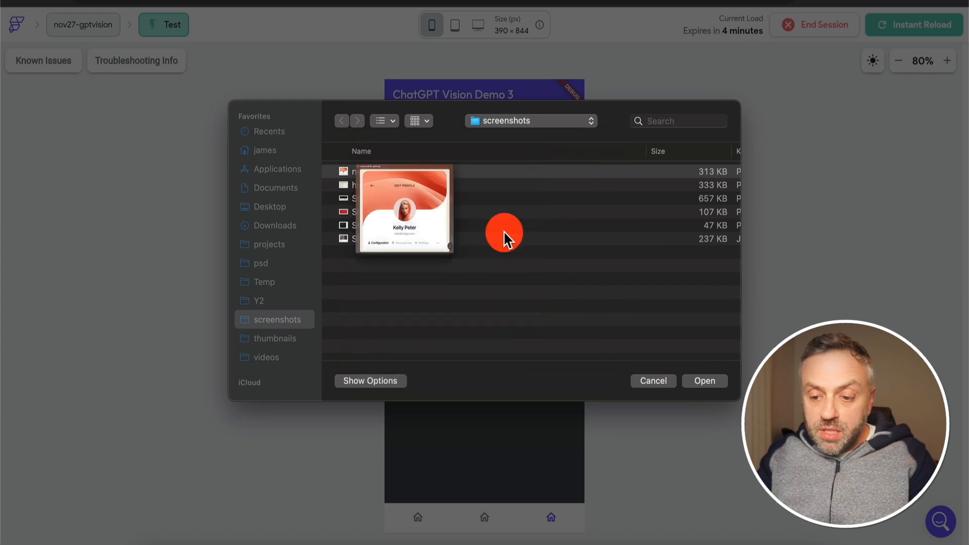
click(702, 382)
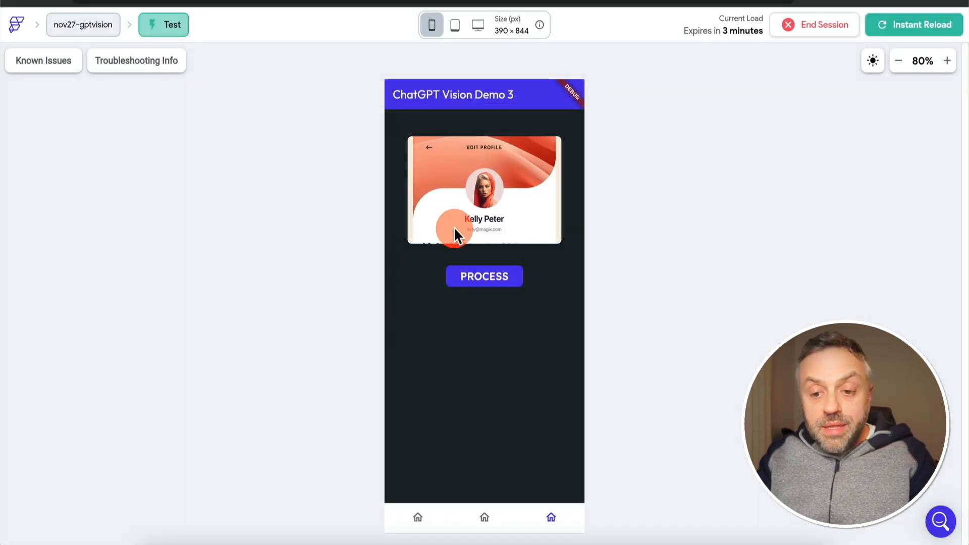
click(462, 278)
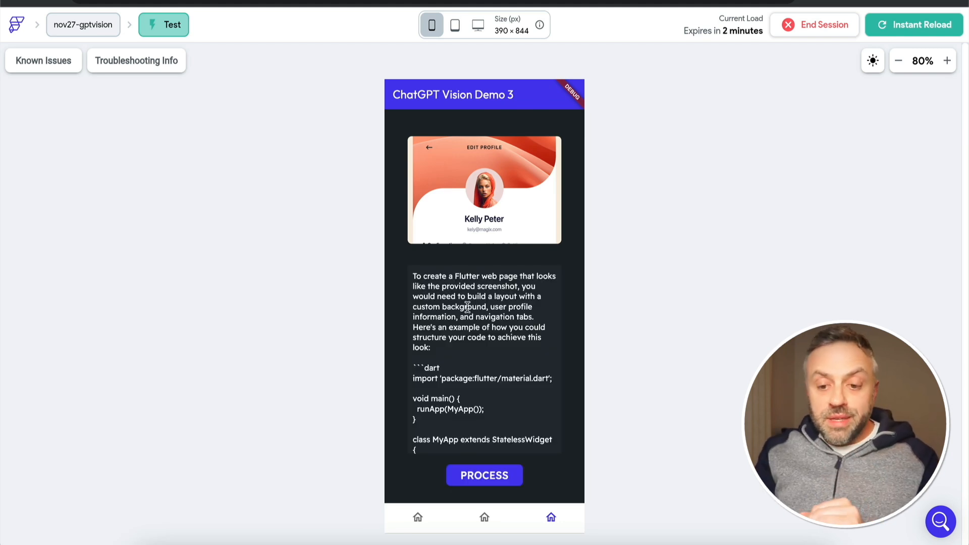
Read through the Flutter code generated for the uploaded screenshot in ChatGPT Vision Demo 3
click(511, 200)
click(481, 315)
click(483, 291)
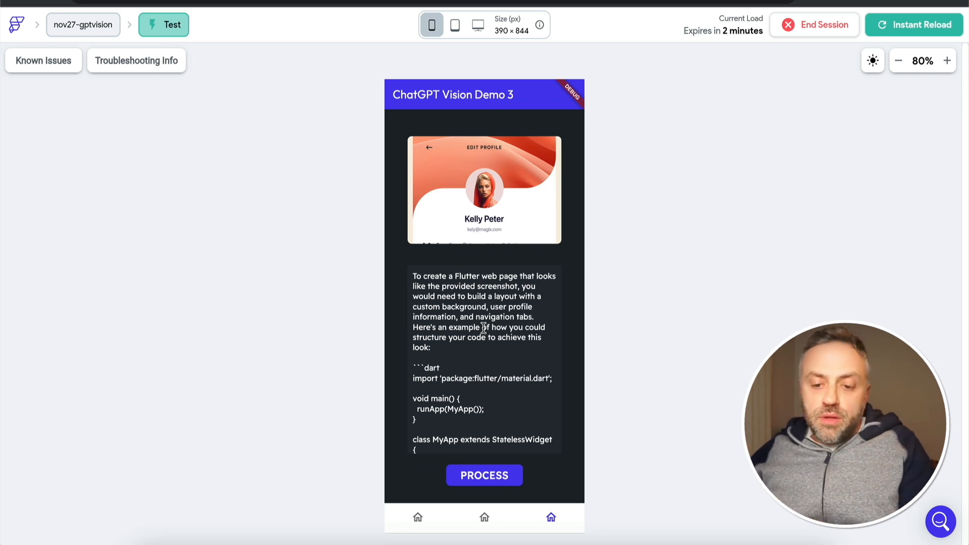
scroll(484, 328, down, 3)
click(486, 352)
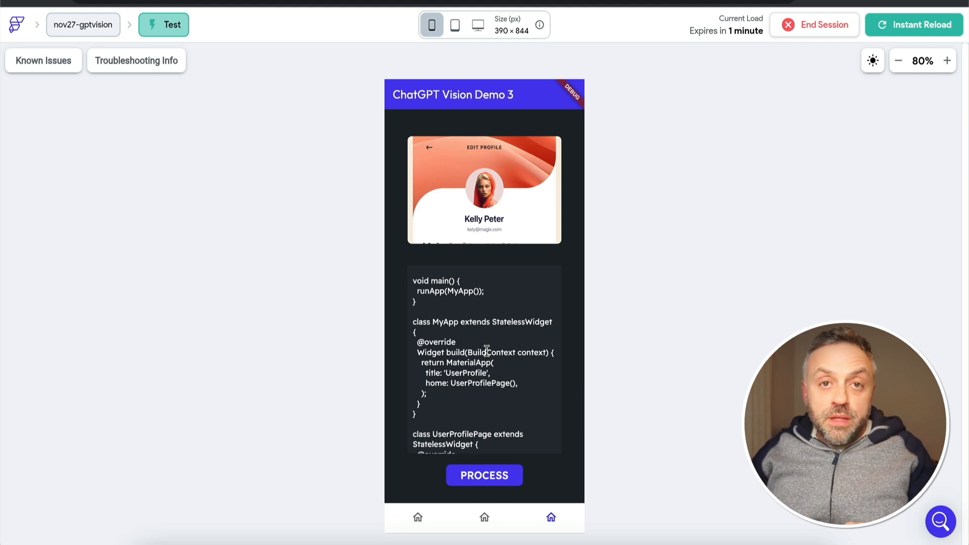
click(476, 350)
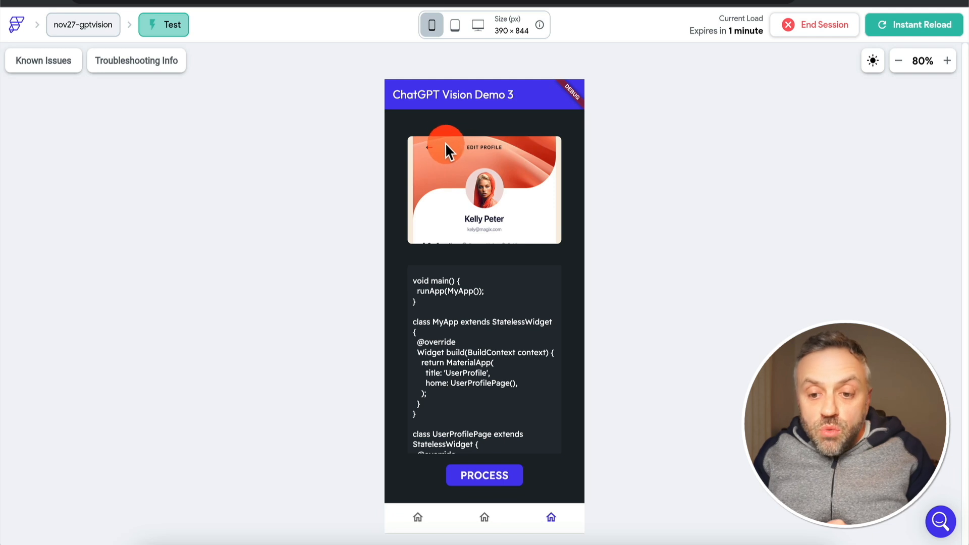
click(494, 372)
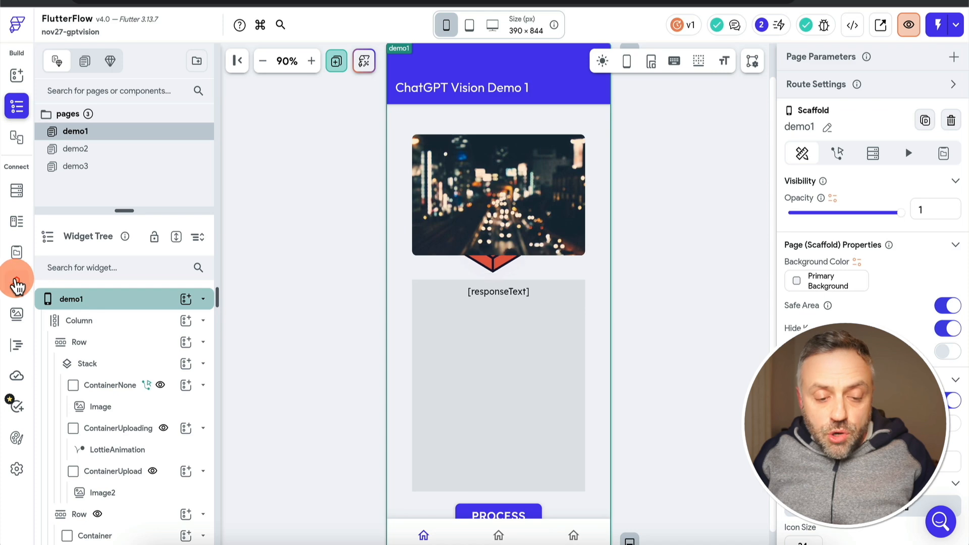
Open the VisionAPI call in the FlutterFlow project and review its JSON request body
click(18, 288)
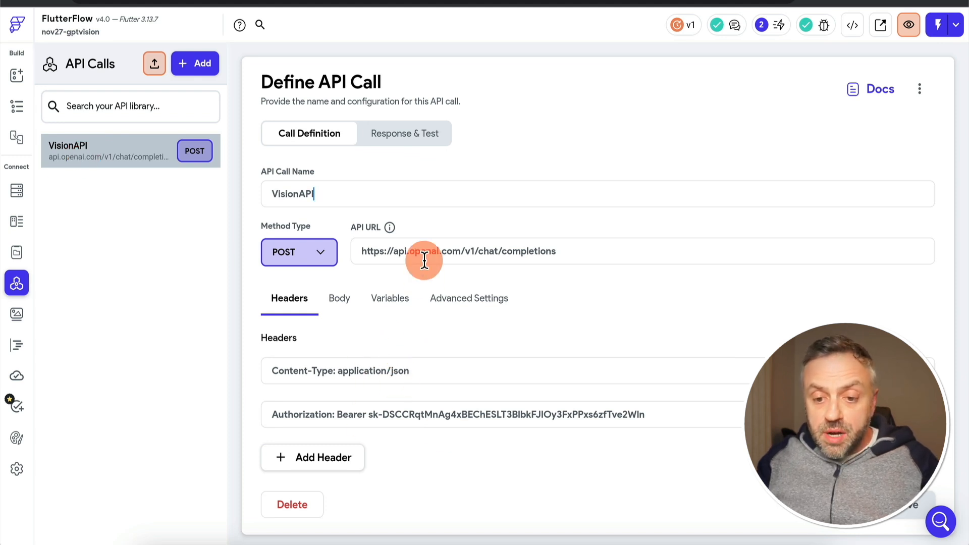
click(341, 302)
scroll(323, 429, down, 5)
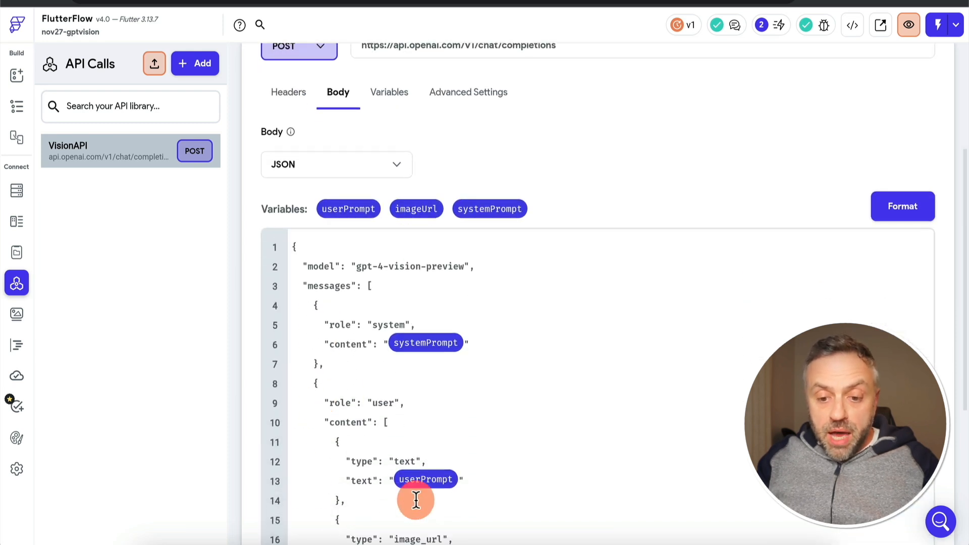
scroll(508, 434, down, 2)
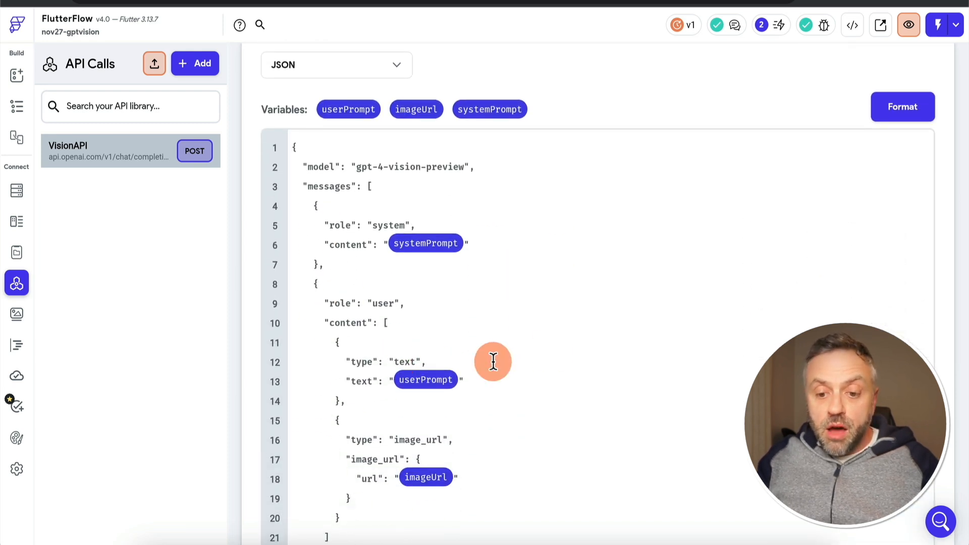
scroll(493, 362, down, 1)
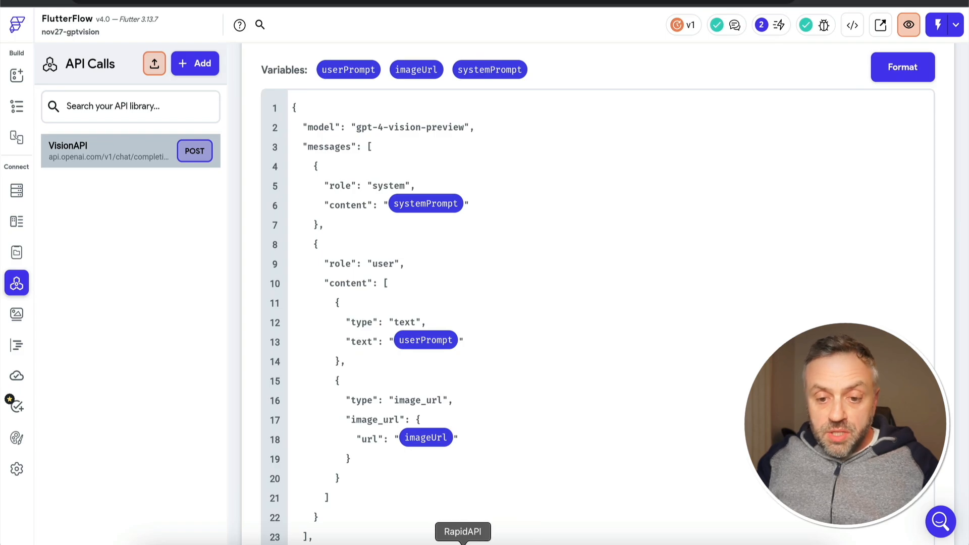
Check RapidAPI briefly, and examine the systemPrompt, userPrompt and imageUrl variables in the VisionAPI body and variable definitions
click(461, 542)
key(super+Tab)
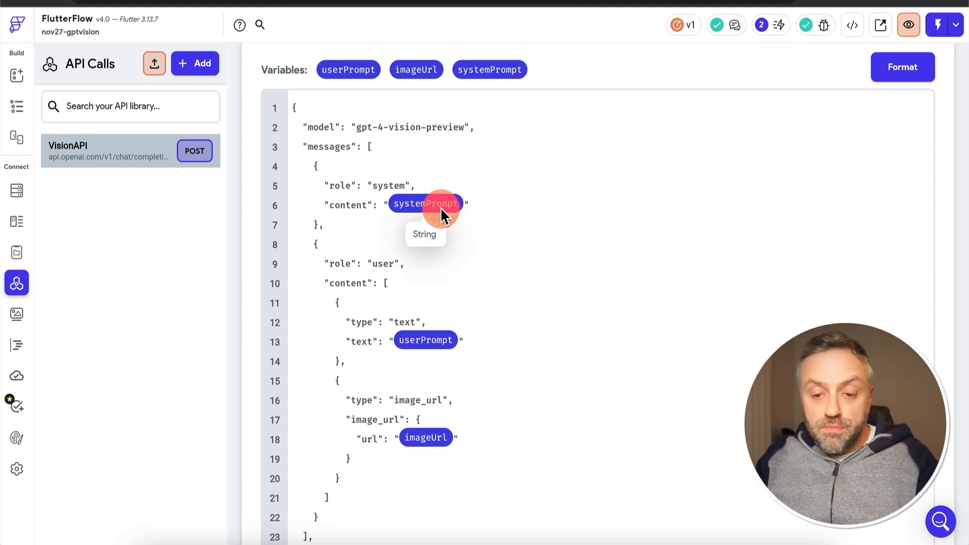
click(429, 352)
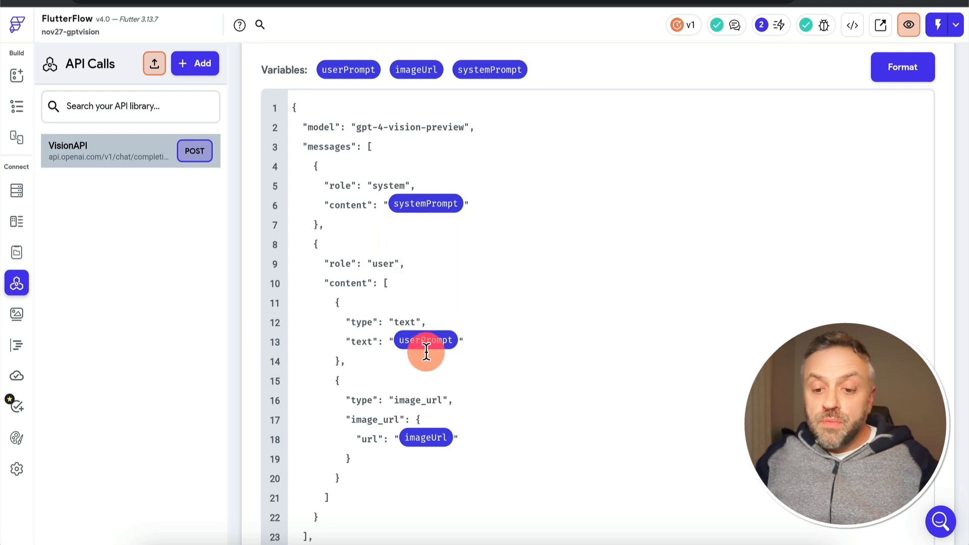
click(435, 442)
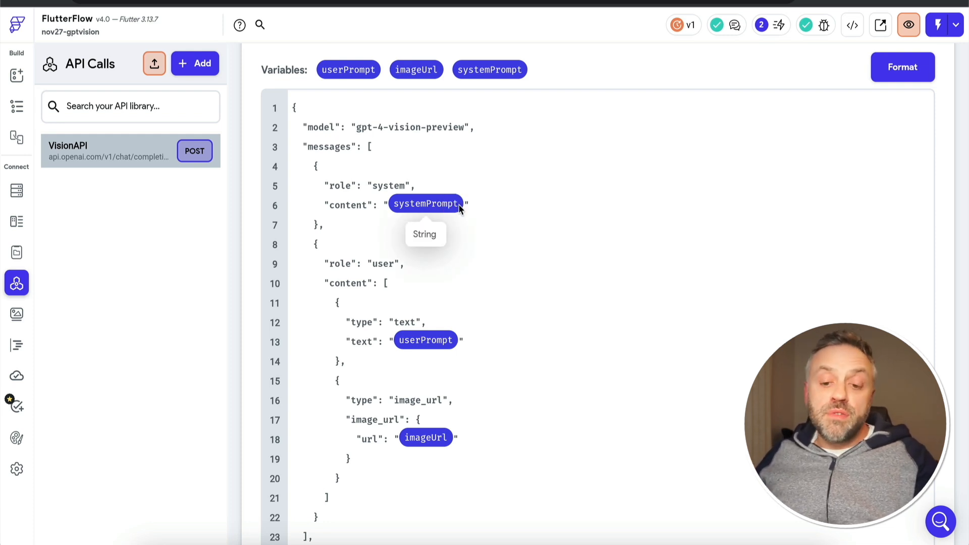
click(434, 198)
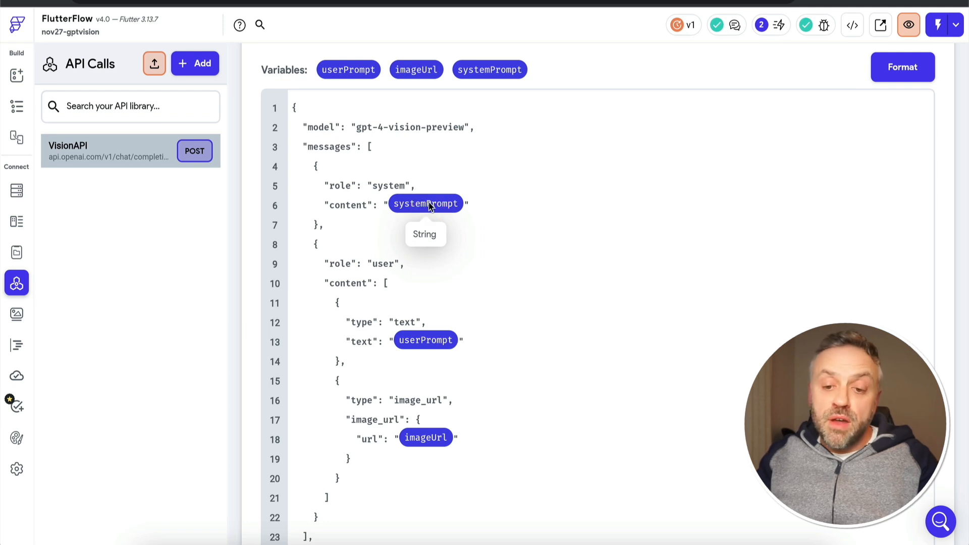
scroll(429, 206, up, 3)
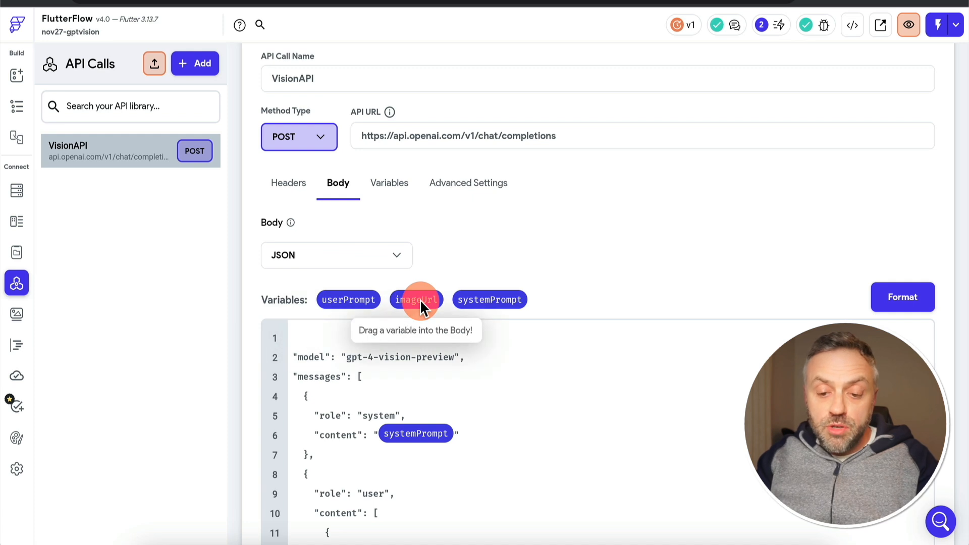
click(398, 188)
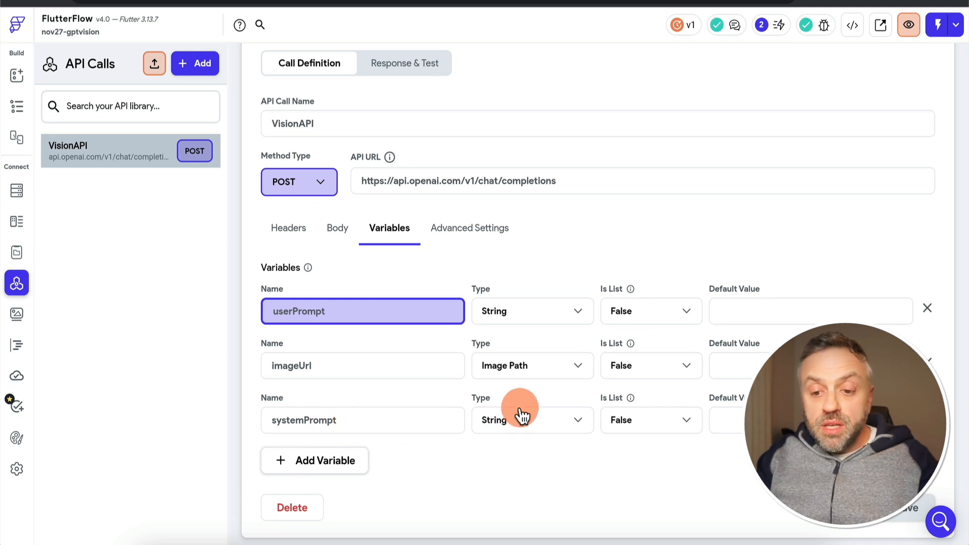
Test the VisionAPI call with the userPrompt "describe the image" and the hn.png image URL
click(418, 69)
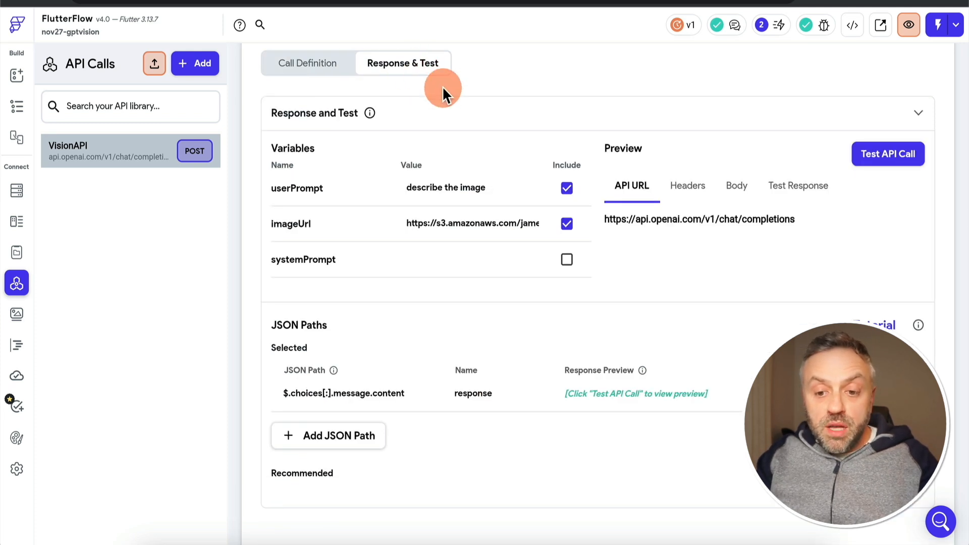
click(444, 222)
click(519, 222)
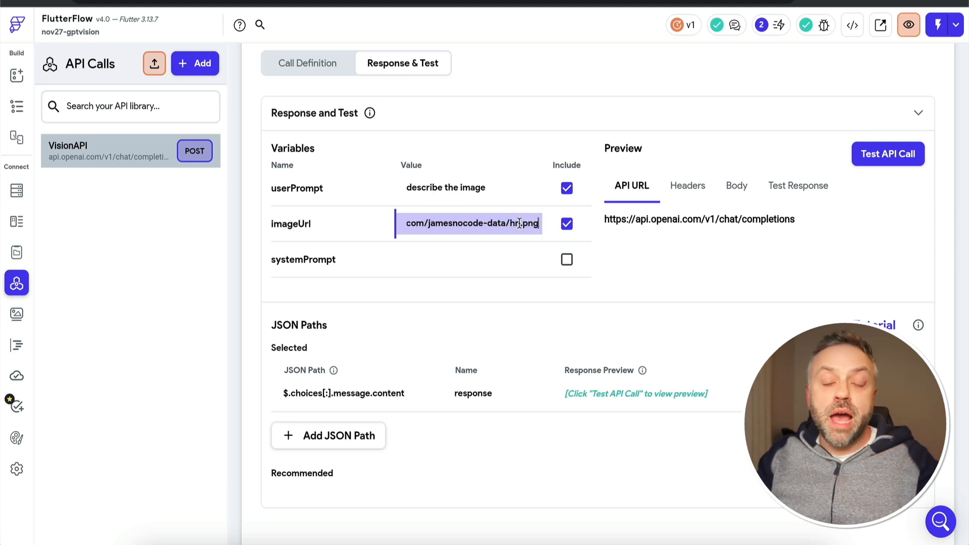
click(476, 195)
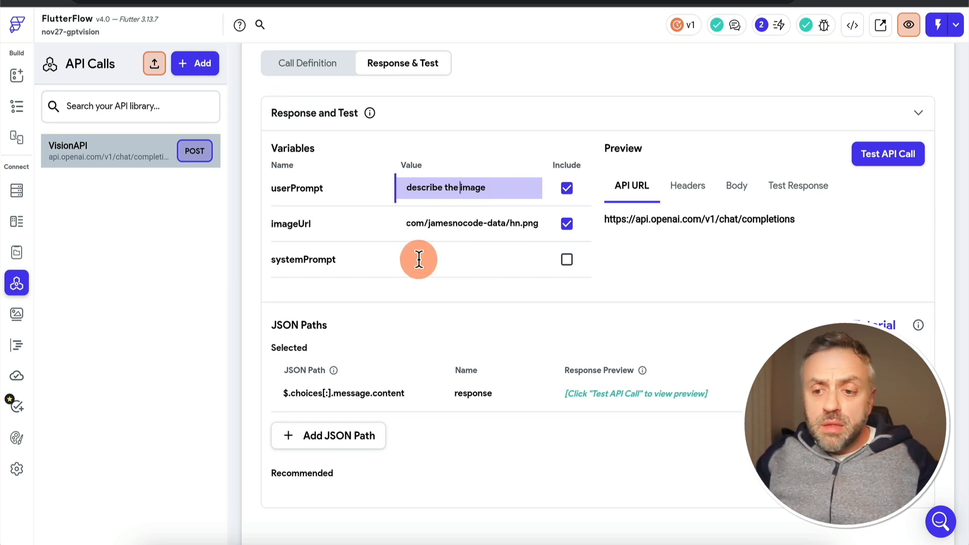
click(869, 159)
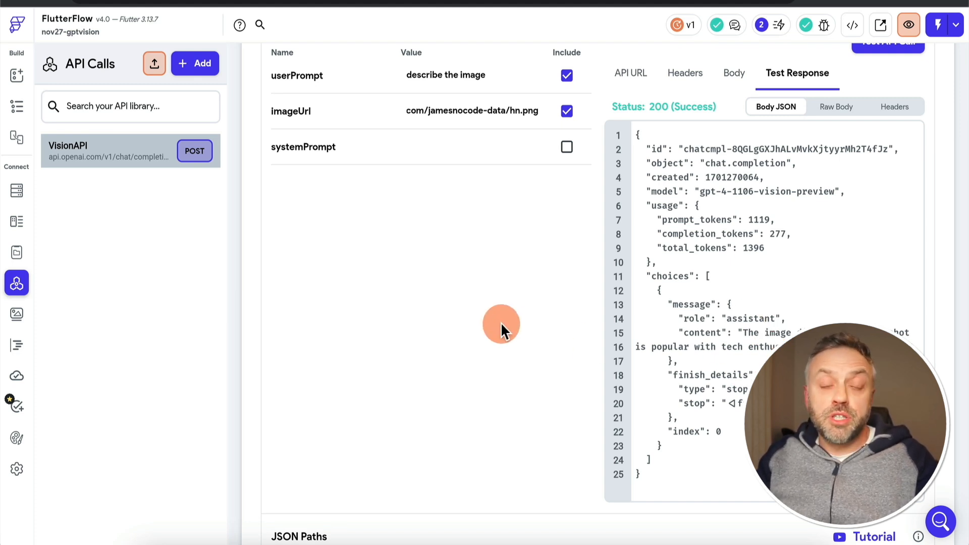
Examine the VisionAPI test response and the $.choices[:].message.content JSON path named response
scroll(501, 323, down, 5)
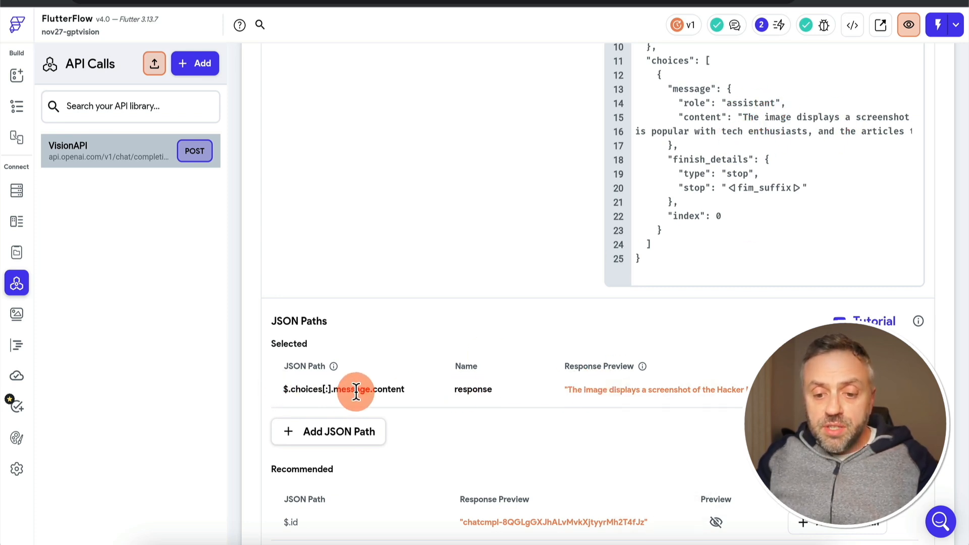
mouse_move(625, 392)
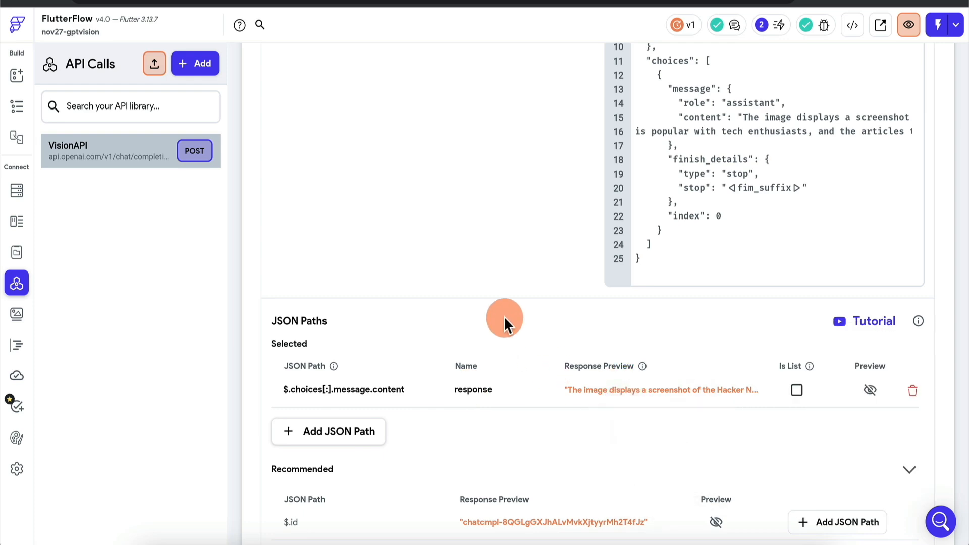
scroll(504, 317, up, 3)
scroll(504, 317, down, 2)
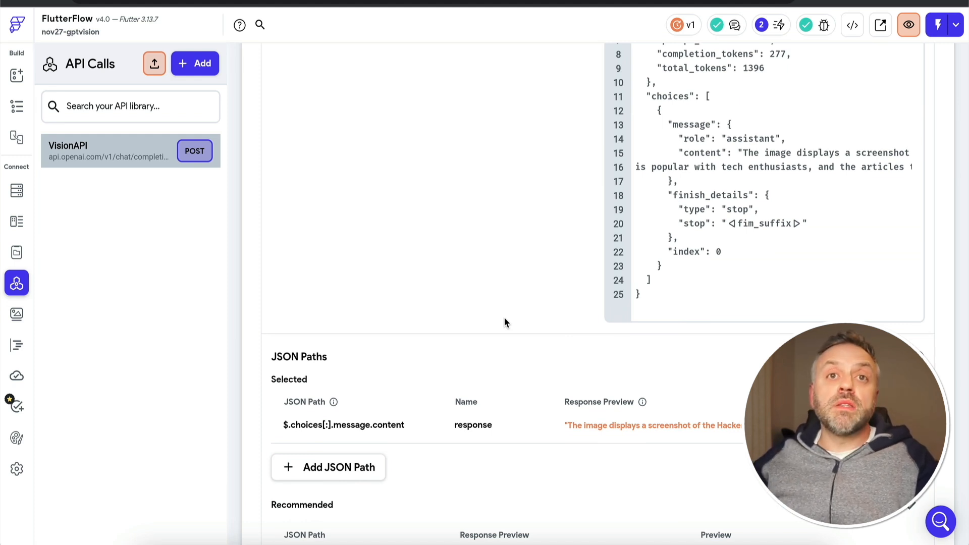
scroll(505, 320, up, 7)
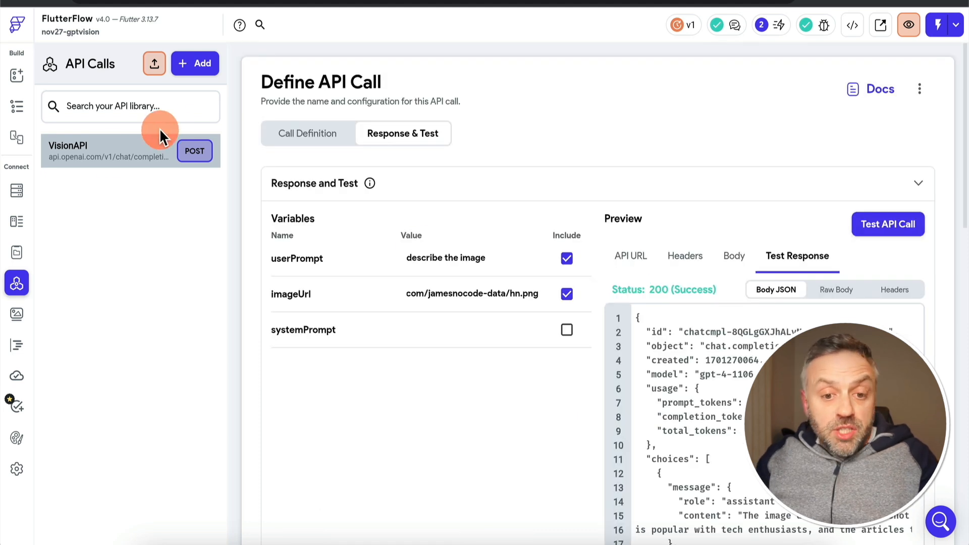
click(141, 155)
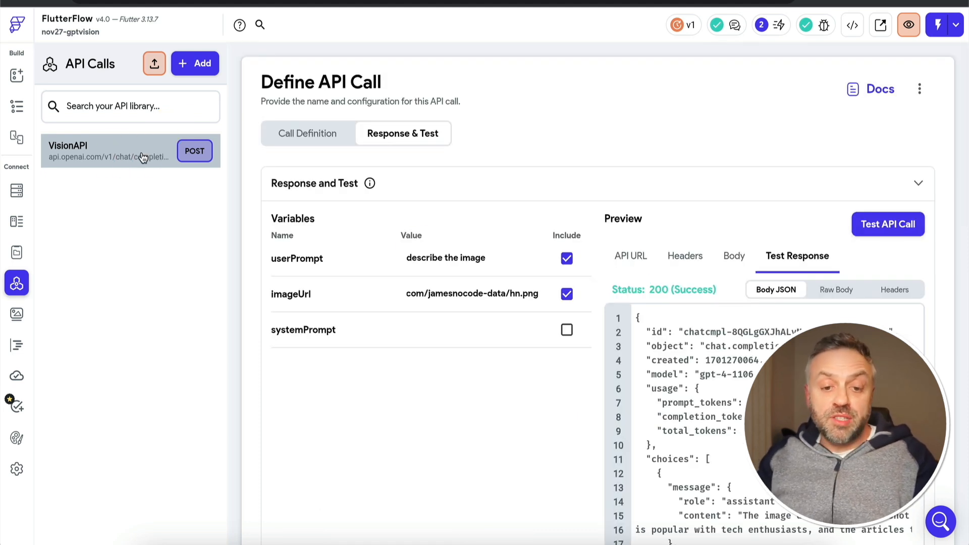
click(123, 154)
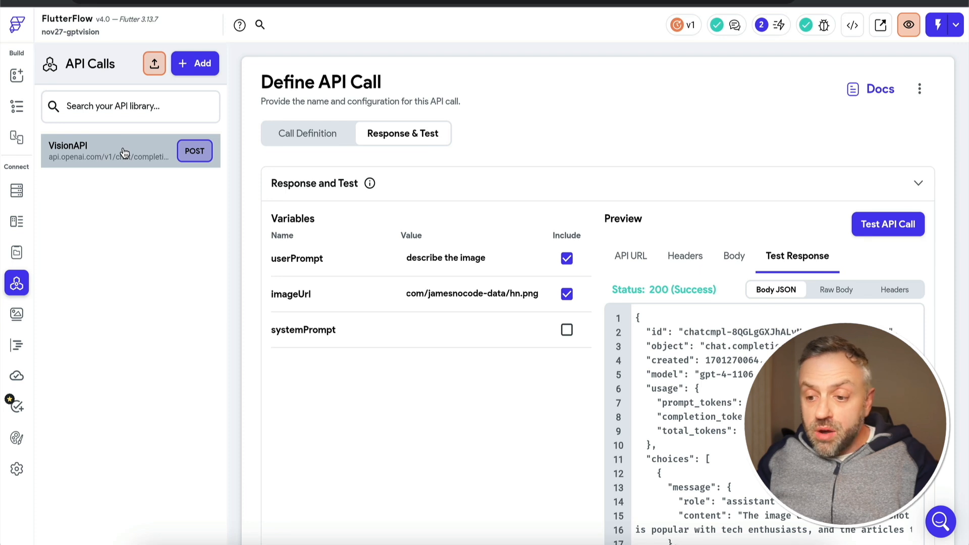
Review the fields of the ImageType data type and open the app state variables
click(18, 222)
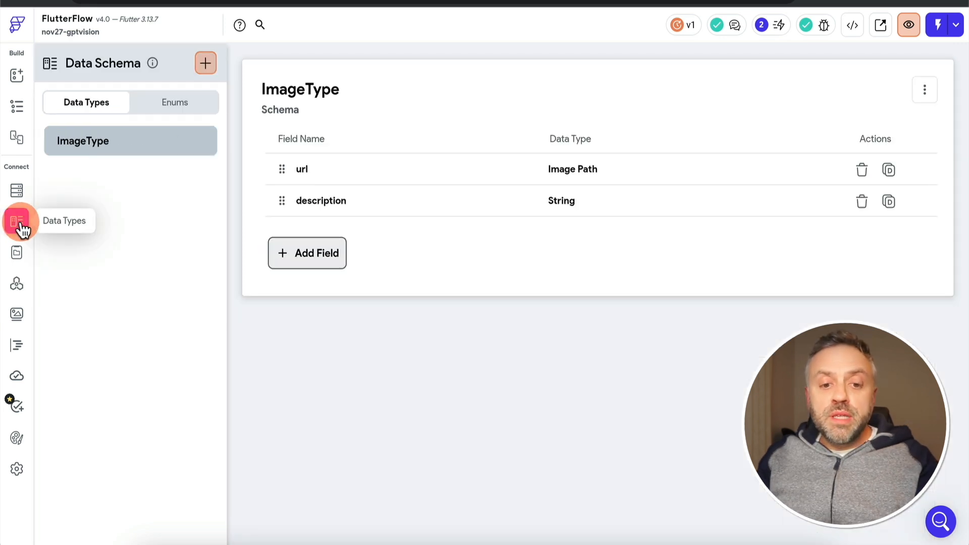
click(83, 155)
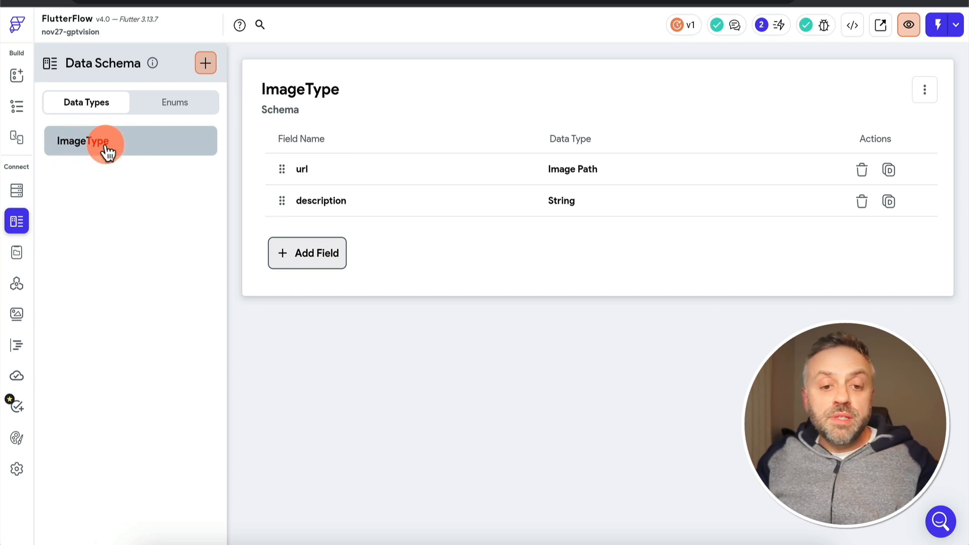
click(18, 254)
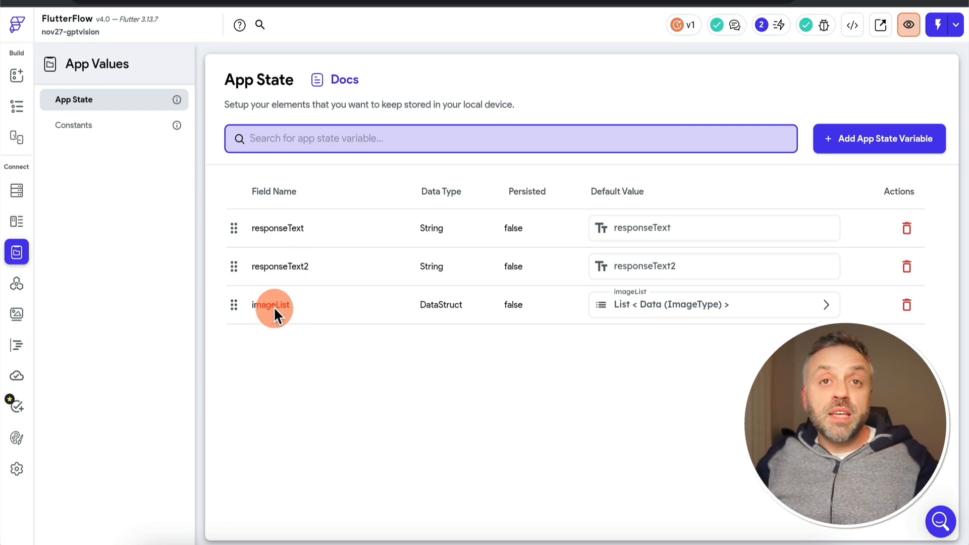
Expand the default value of the imageList app state variable and examine Item 1's url and description fields, leaving them unedited
click(681, 305)
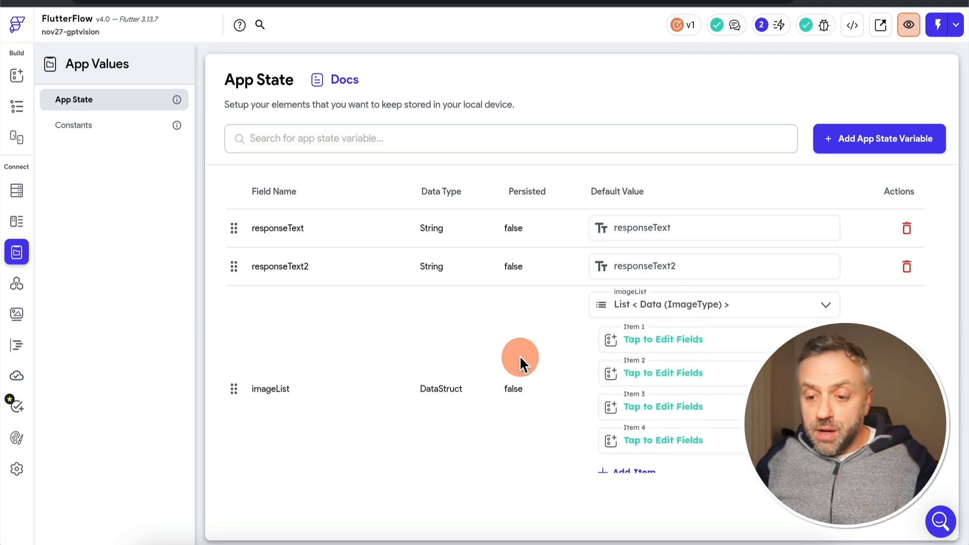
scroll(499, 357, down, 1)
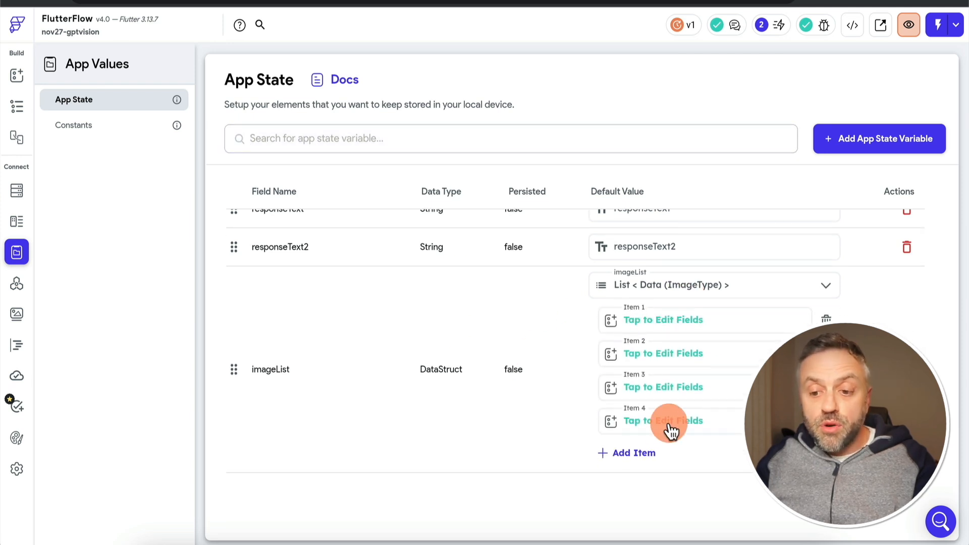
click(697, 326)
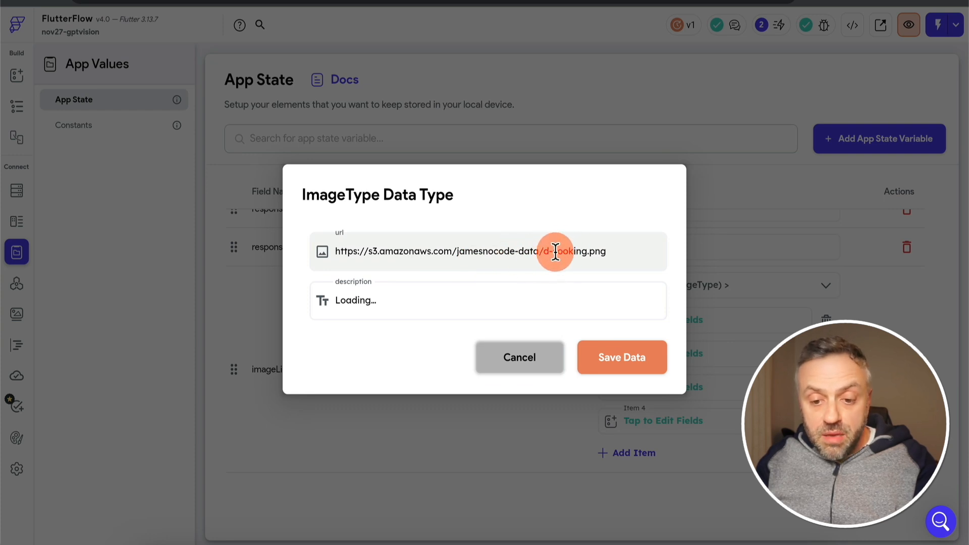
click(523, 359)
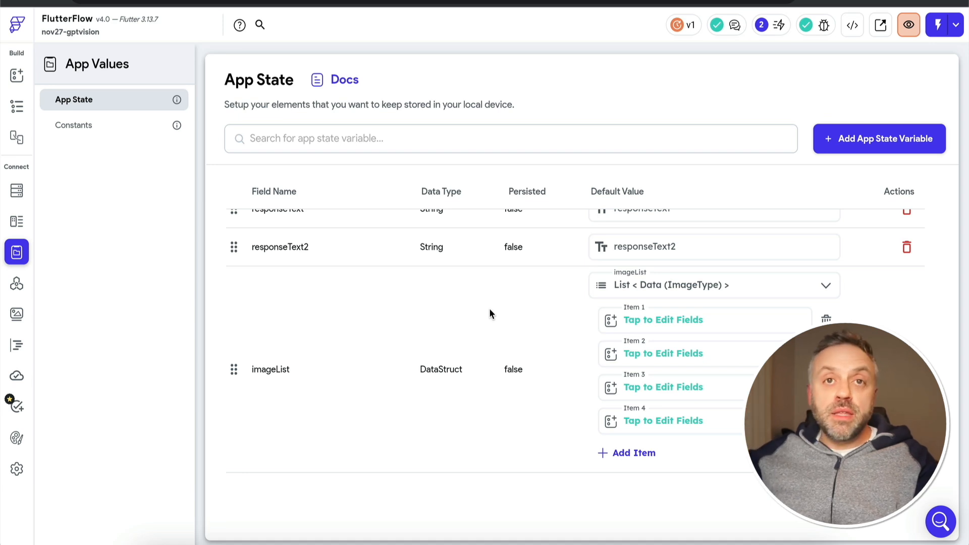
click(356, 300)
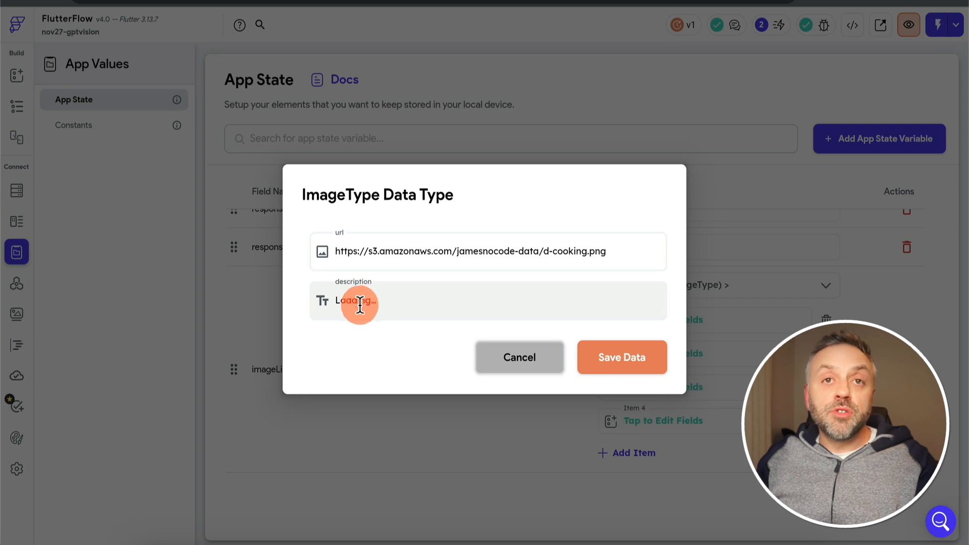
click(500, 364)
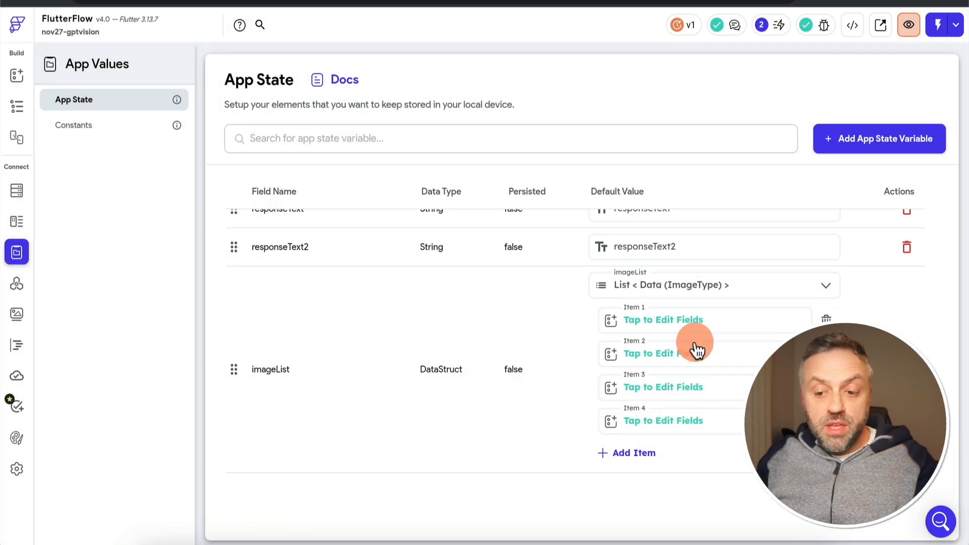
click(701, 318)
click(385, 297)
click(507, 362)
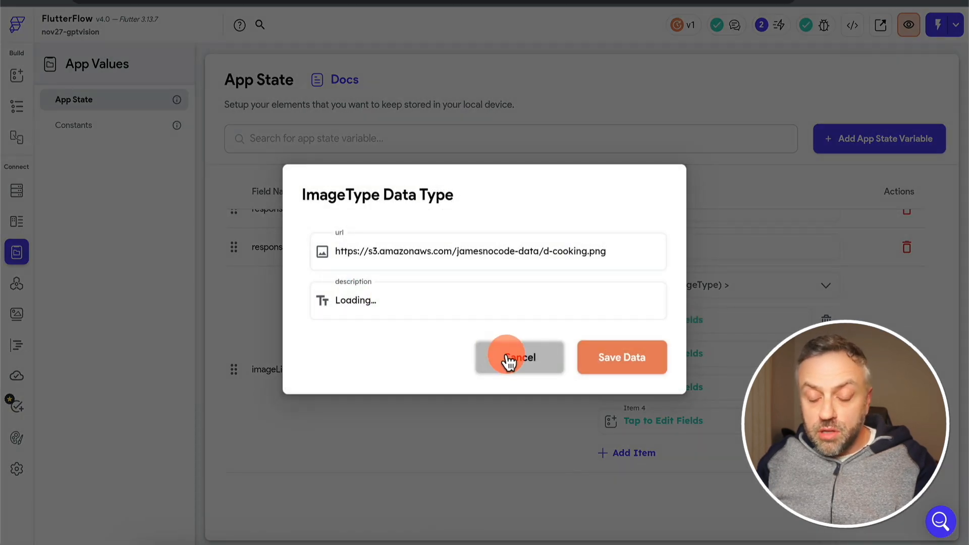
Examine the url and description fields of Item 2 in the imageList default value, without saving any changes
click(668, 333)
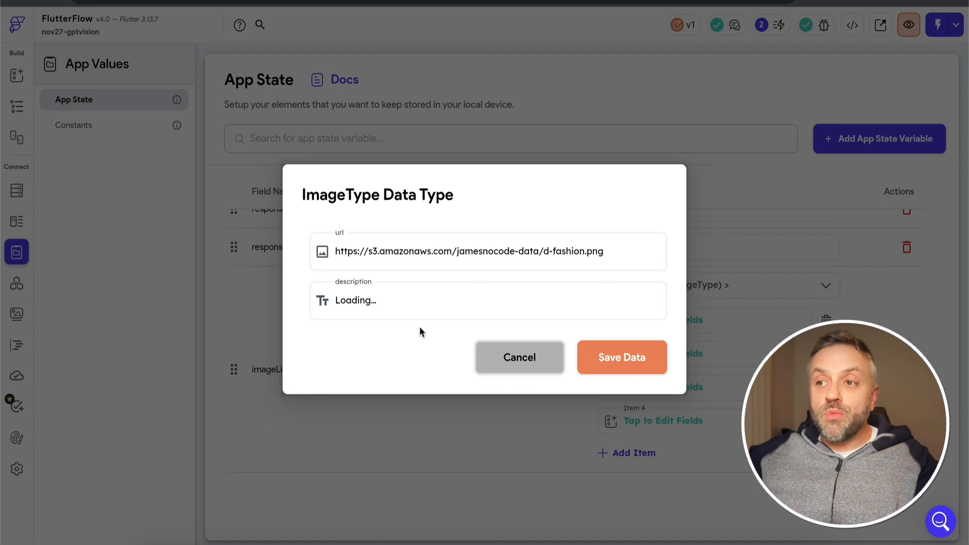
click(348, 302)
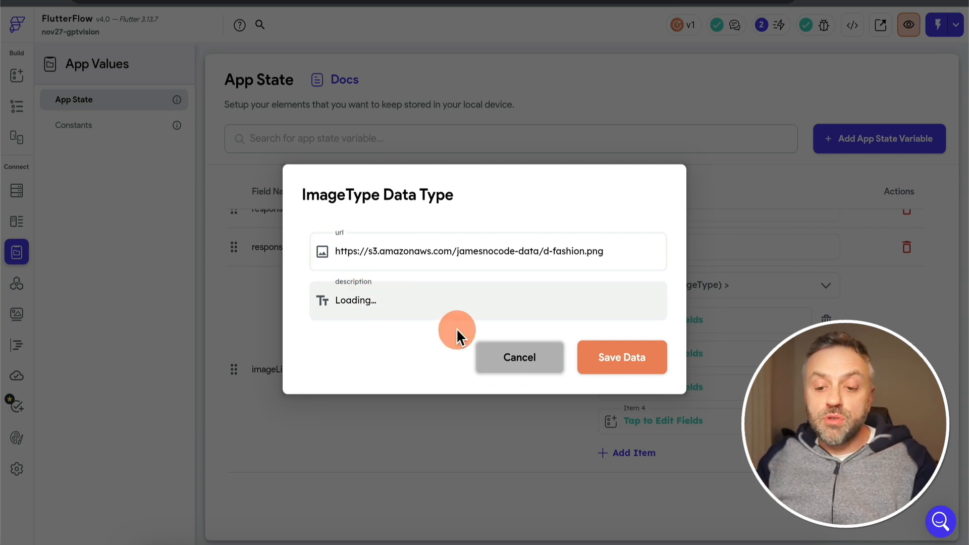
click(522, 358)
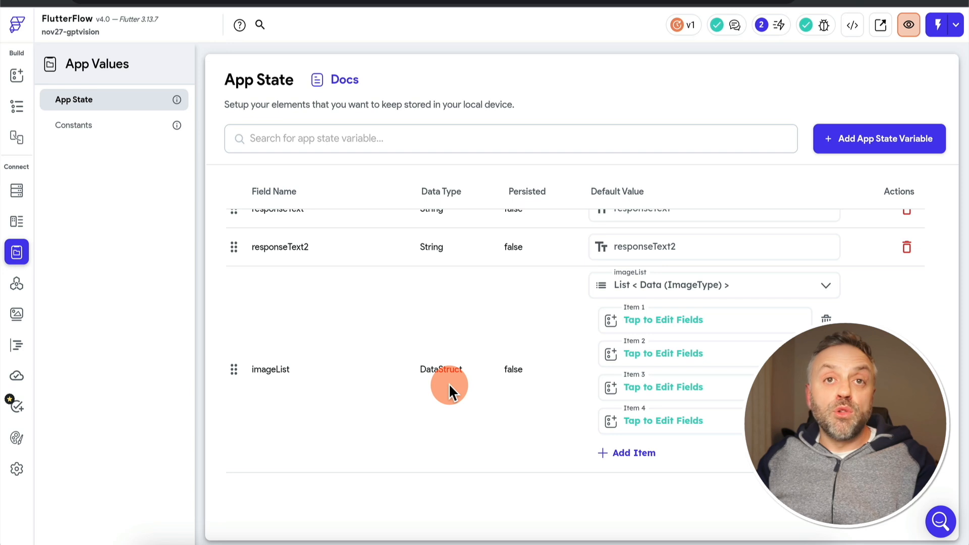
scroll(449, 388, up, 1)
Open the demo1 page and examine the On Tap action of ContainerNone that uploads media to Supabase
click(354, 379)
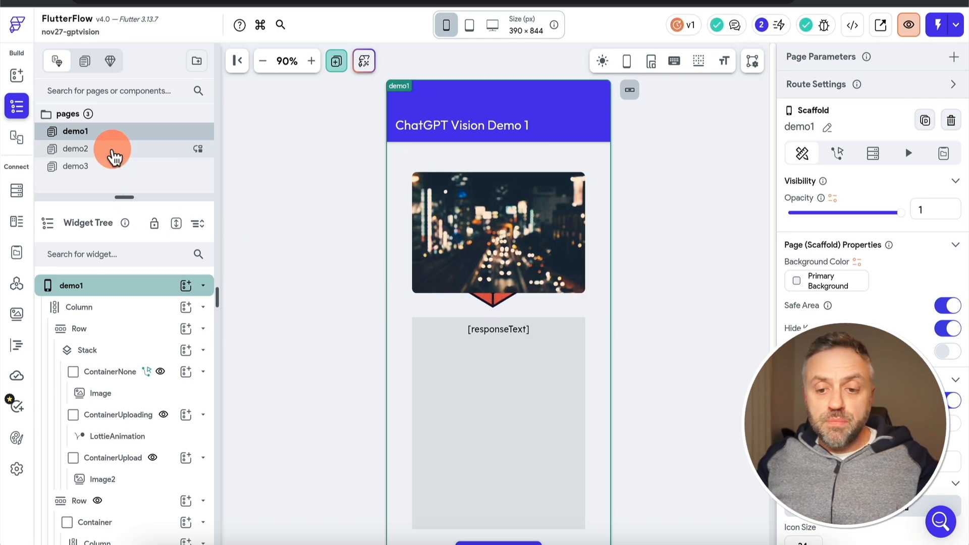
click(112, 148)
click(131, 169)
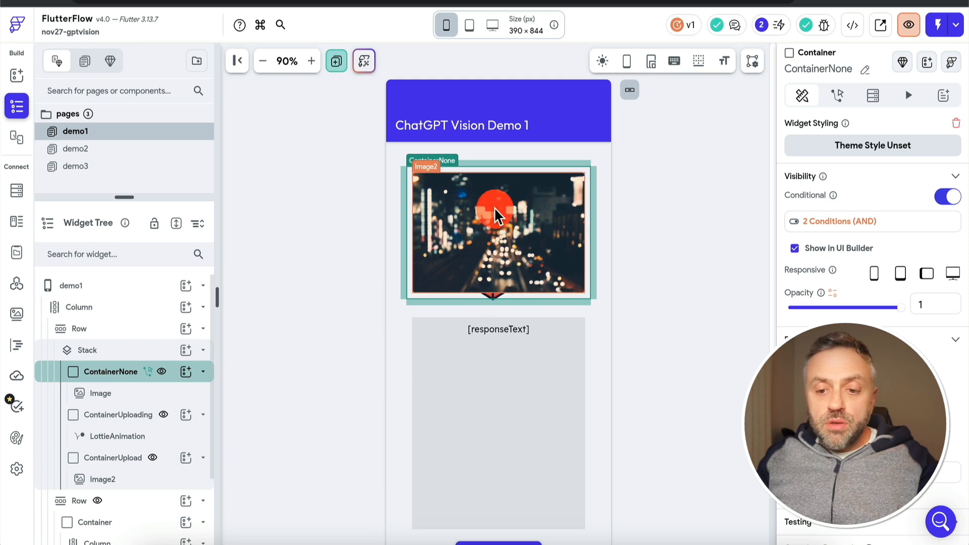
click(837, 95)
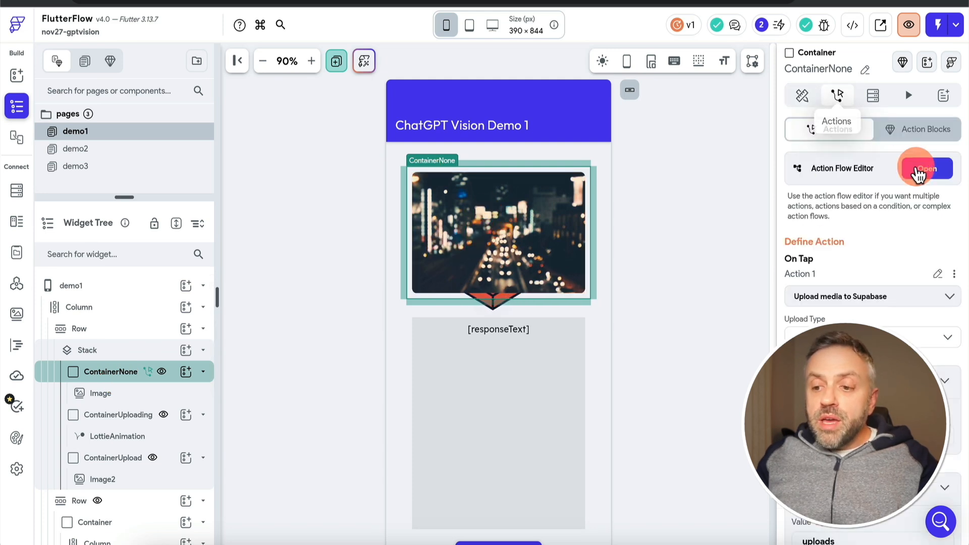
click(933, 170)
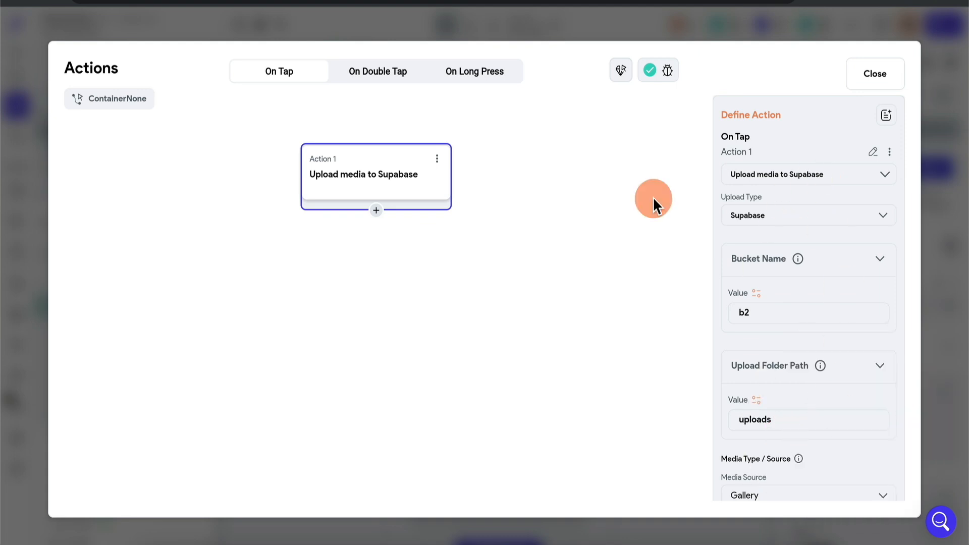
click(951, 289)
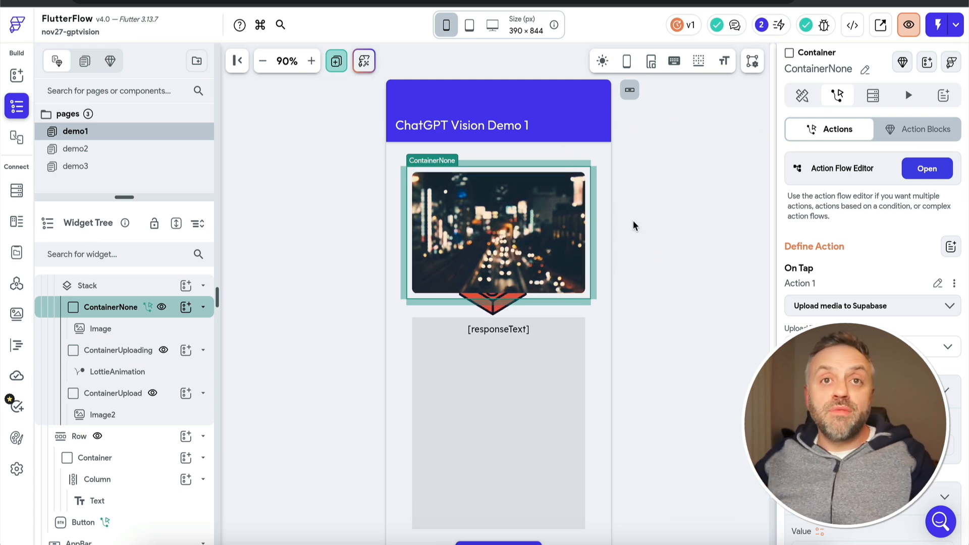
Examine the PROCESS button's On Tap action flow, including the VisionAPI backend call and its userPrompt and imageUrl variables
scroll(634, 271, down, 2)
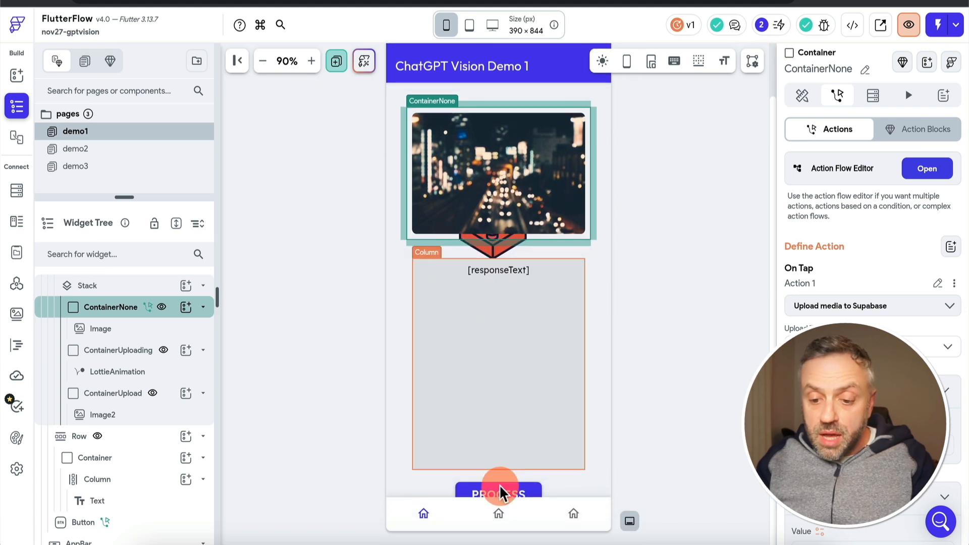
click(664, 376)
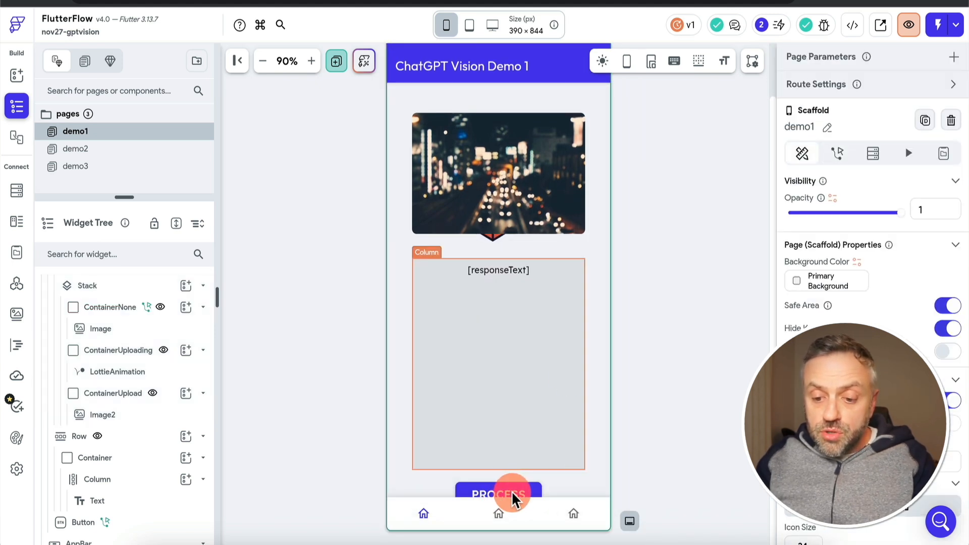
click(512, 487)
click(525, 497)
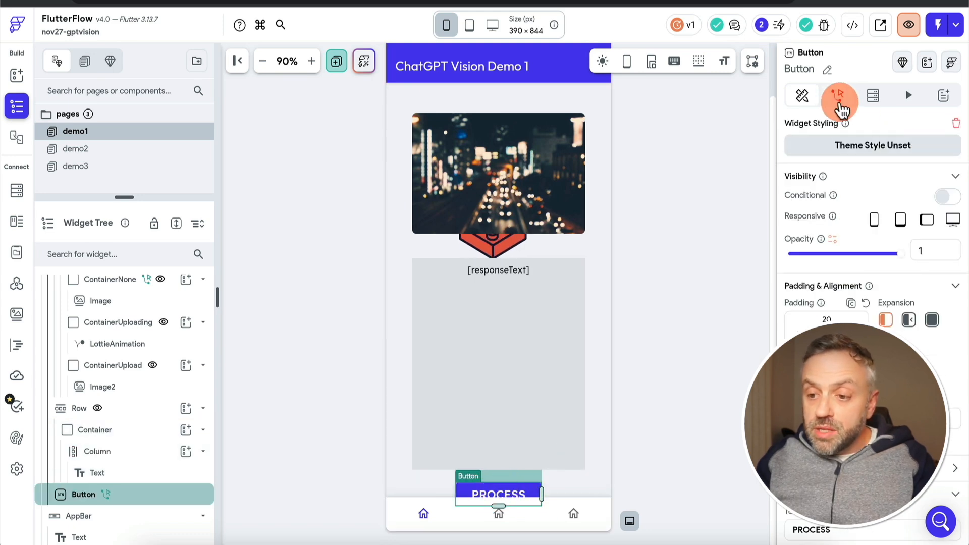
click(837, 96)
click(927, 168)
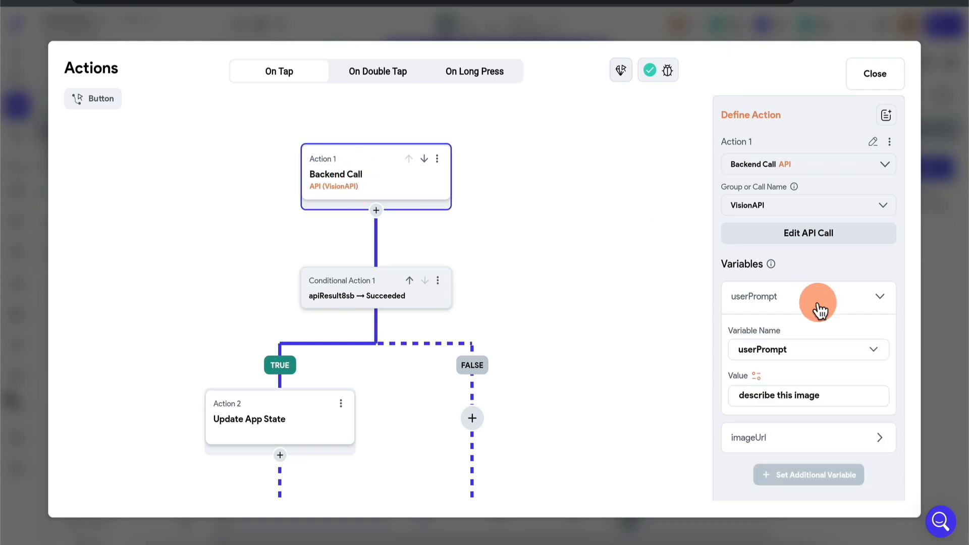
scroll(793, 354, down, 2)
click(791, 351)
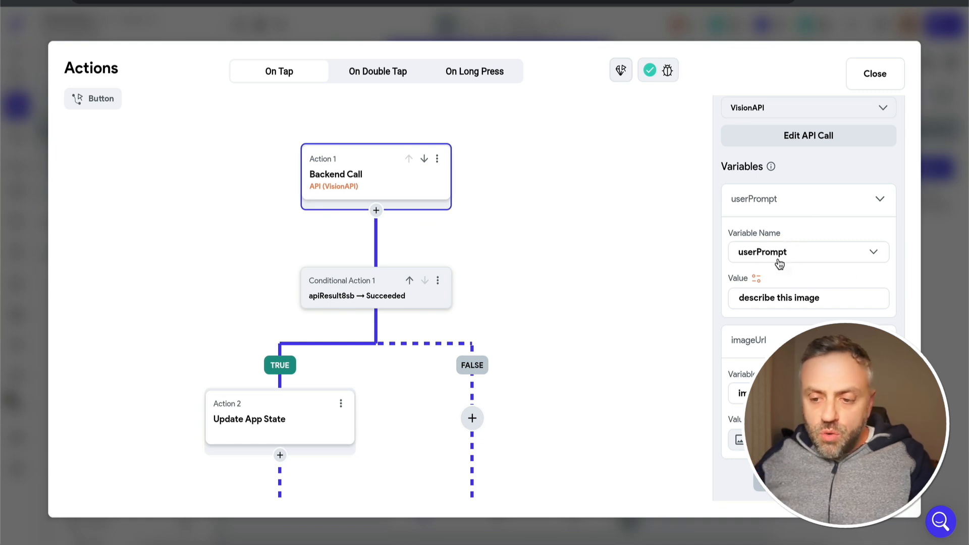
drag(191, 335, 182, 299)
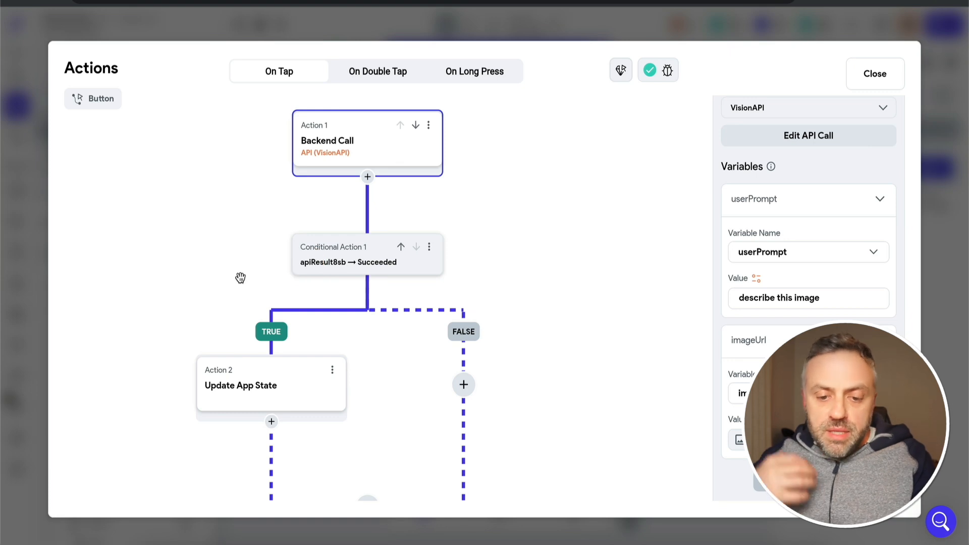
Check how the Update App State action sets responseText from the API response, and select the column that holds the response text
click(272, 386)
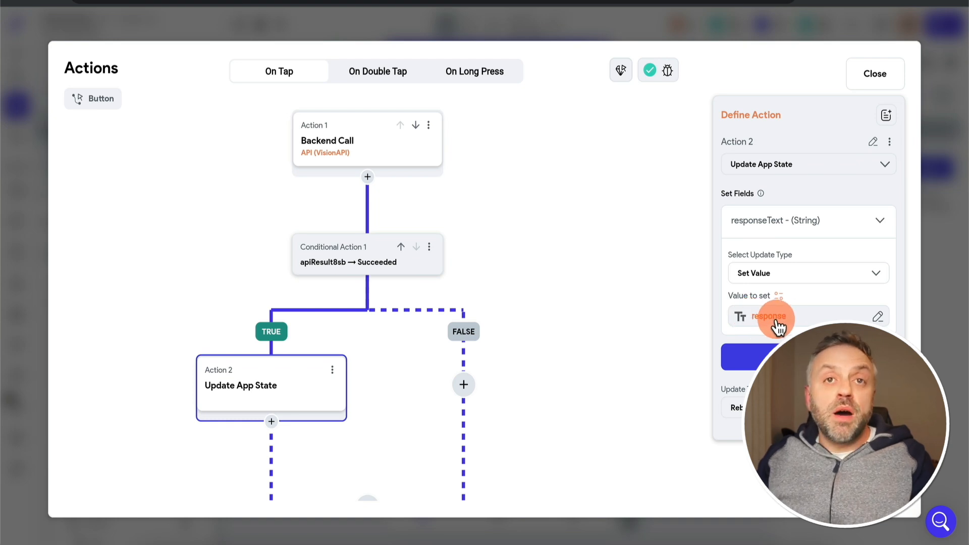
click(941, 296)
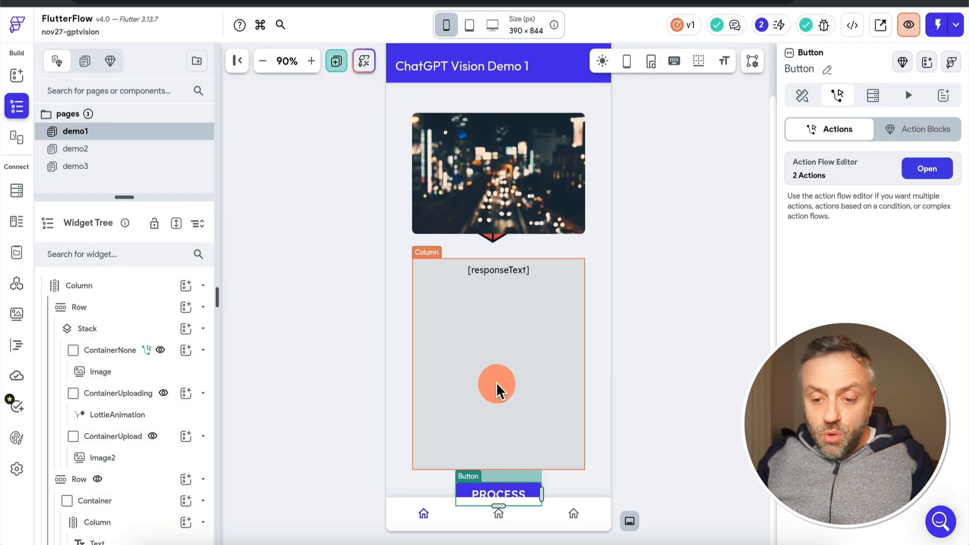
click(504, 302)
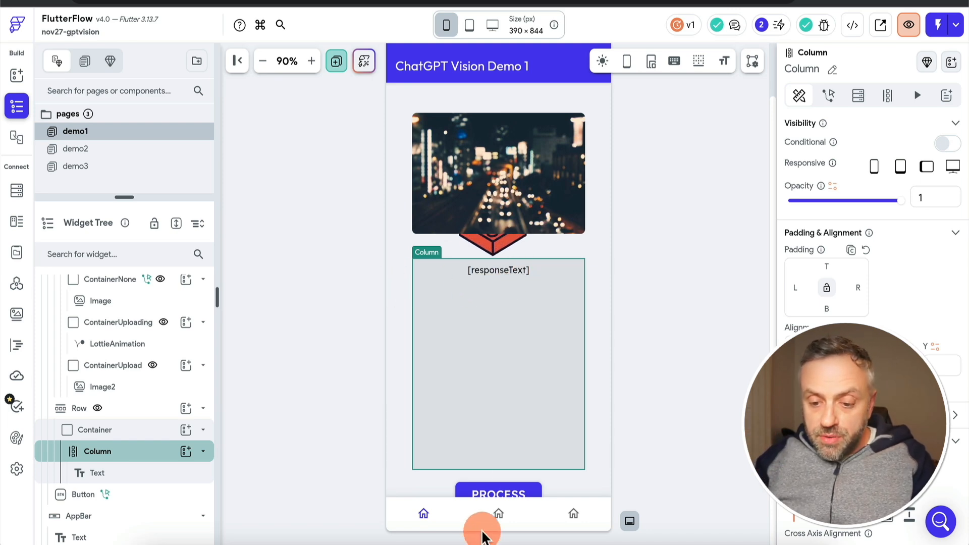
Reopen the PROCESS button's action flow and review the Update App State rebuild options, keeping Rebuild Current Page
click(163, 497)
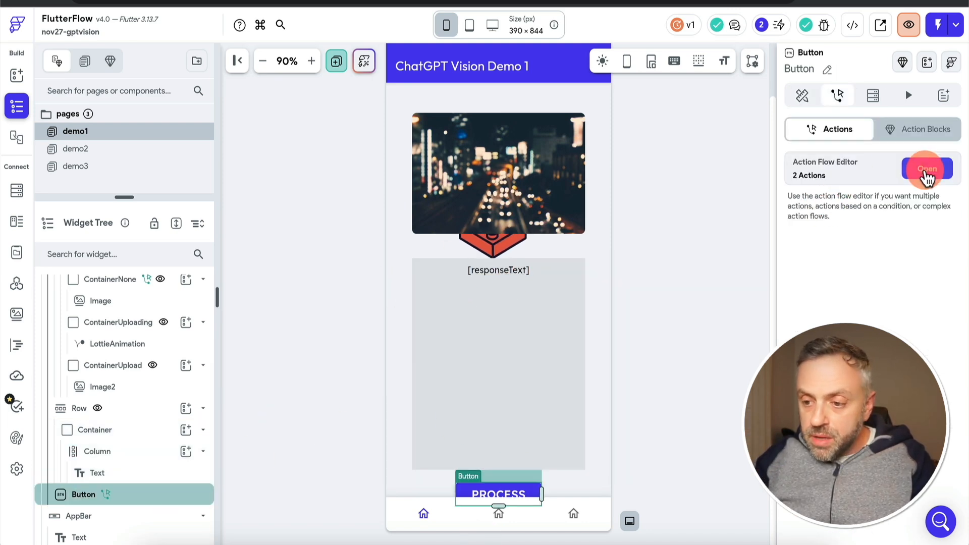
click(926, 166)
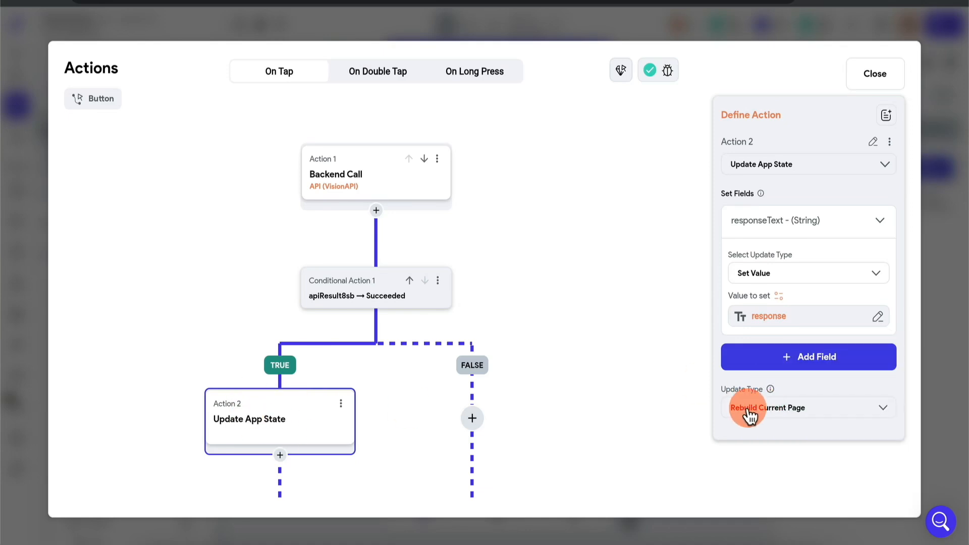
click(777, 410)
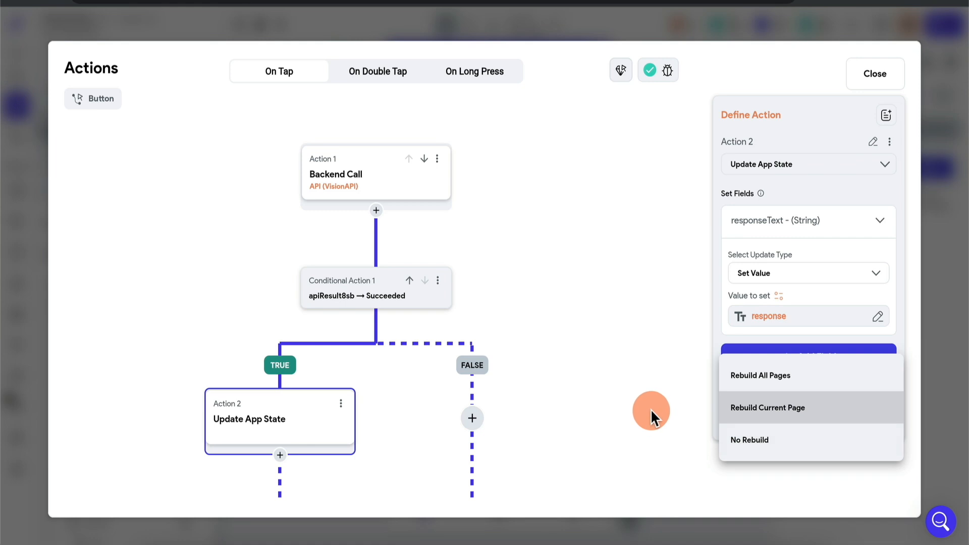
click(761, 407)
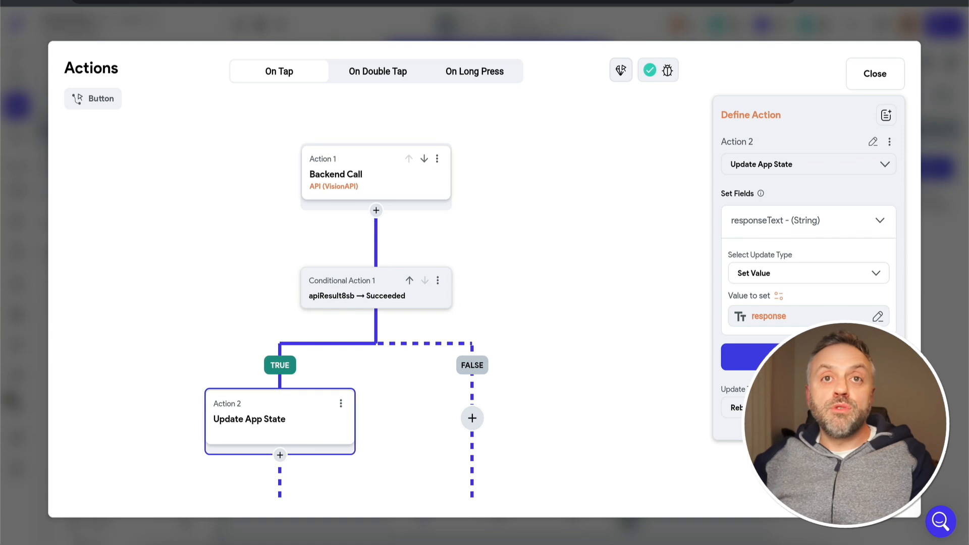
click(960, 319)
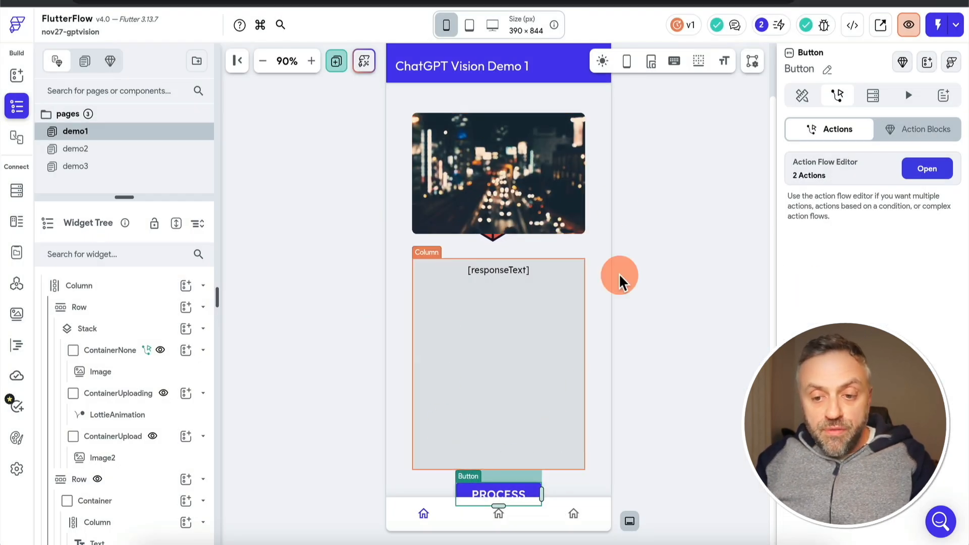
Open the demo2 page, switch to the running test app's ChatGPT Vision Demo 2 screen and try out each of the four images
click(109, 151)
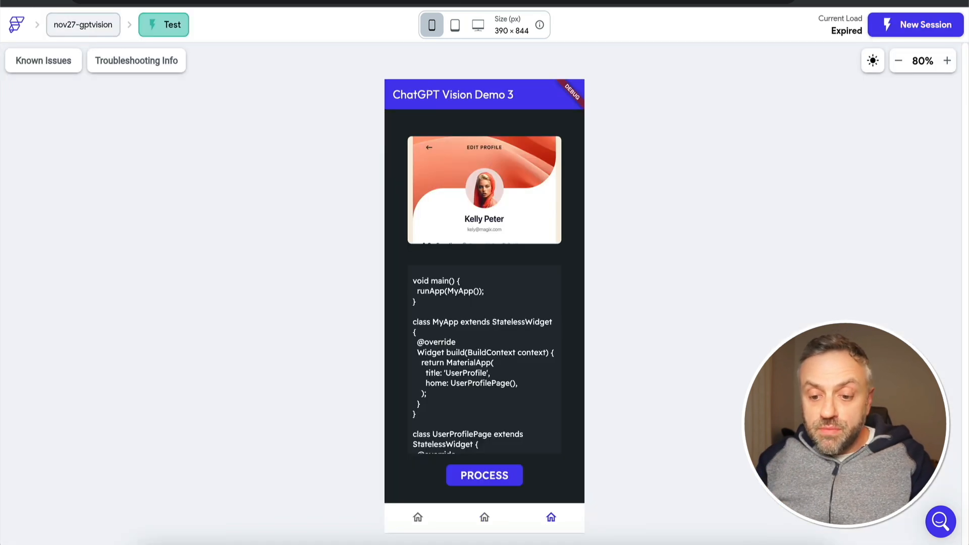
click(485, 519)
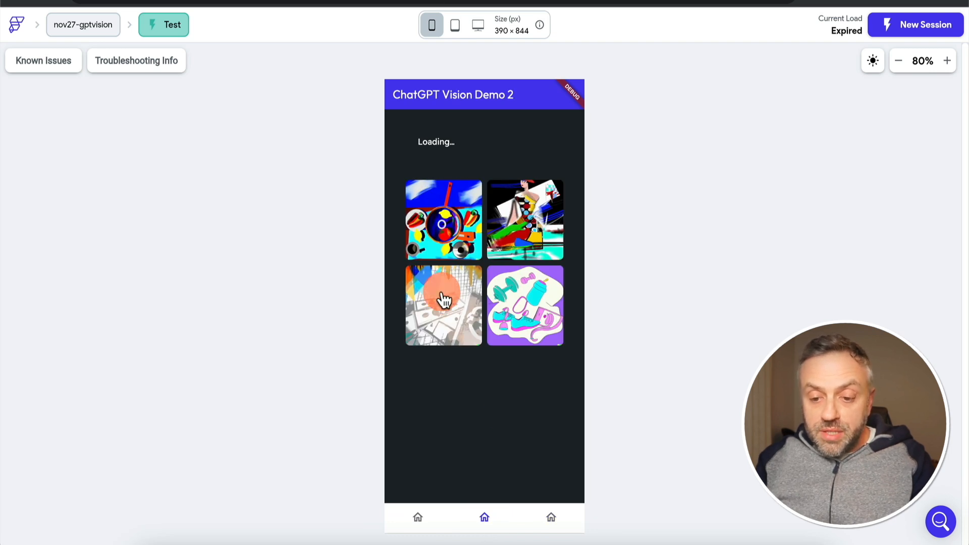
click(456, 223)
click(524, 218)
click(439, 316)
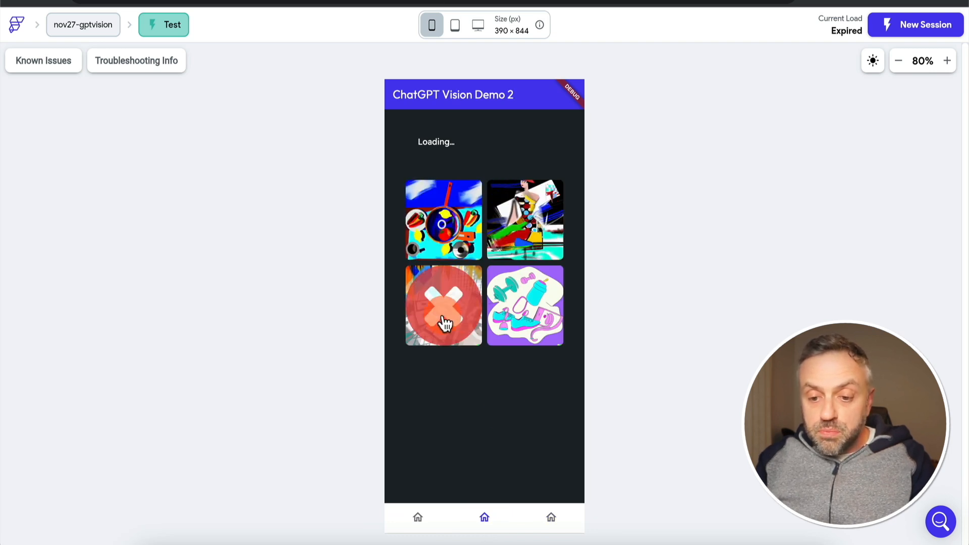
click(525, 305)
click(444, 222)
click(527, 212)
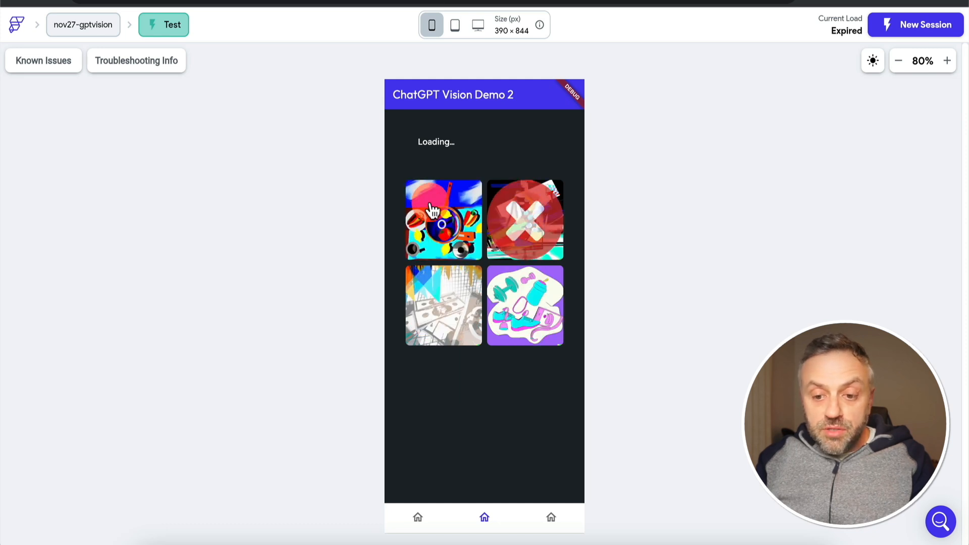
click(458, 212)
click(527, 212)
click(529, 303)
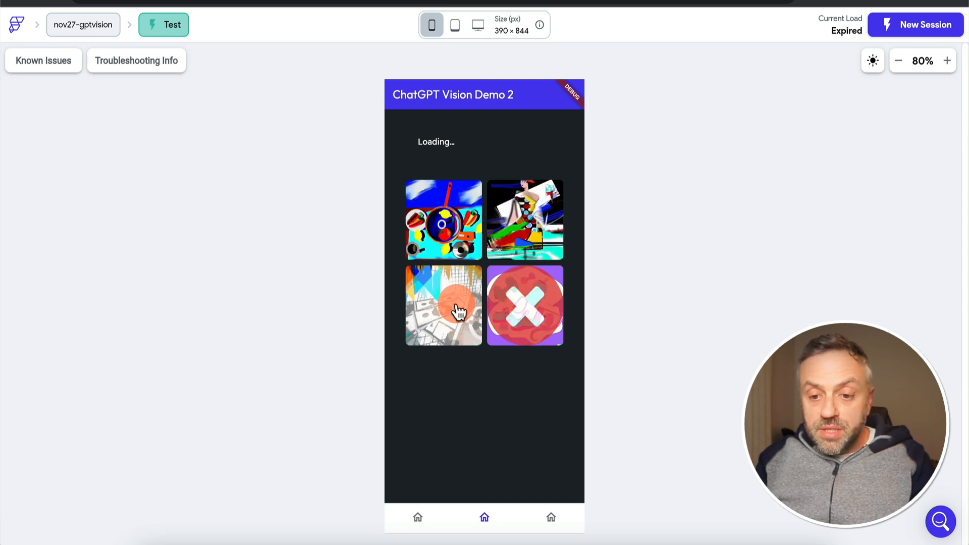
click(457, 306)
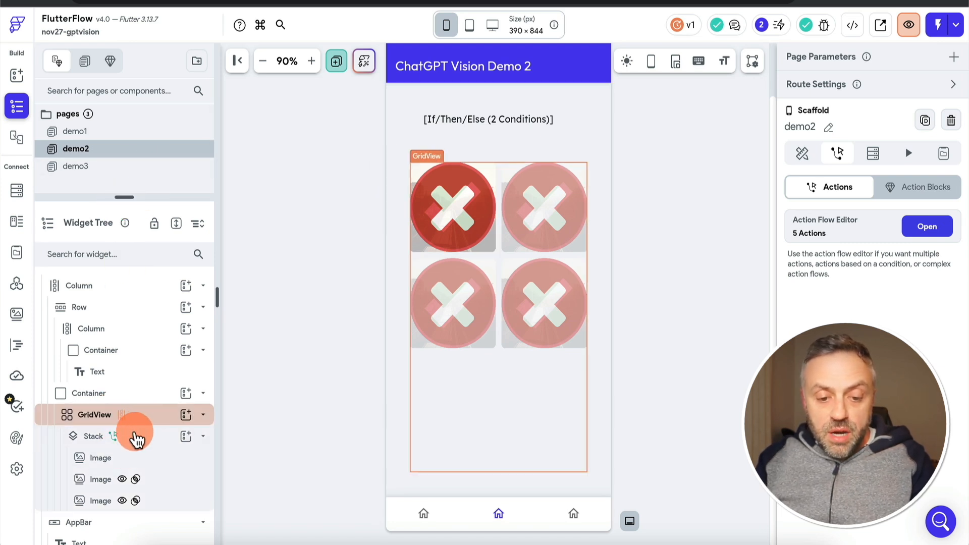
Examine the GridView Stack's On Tap action flow, checking how Update Page State sets itemClicked to the Index in List
click(138, 439)
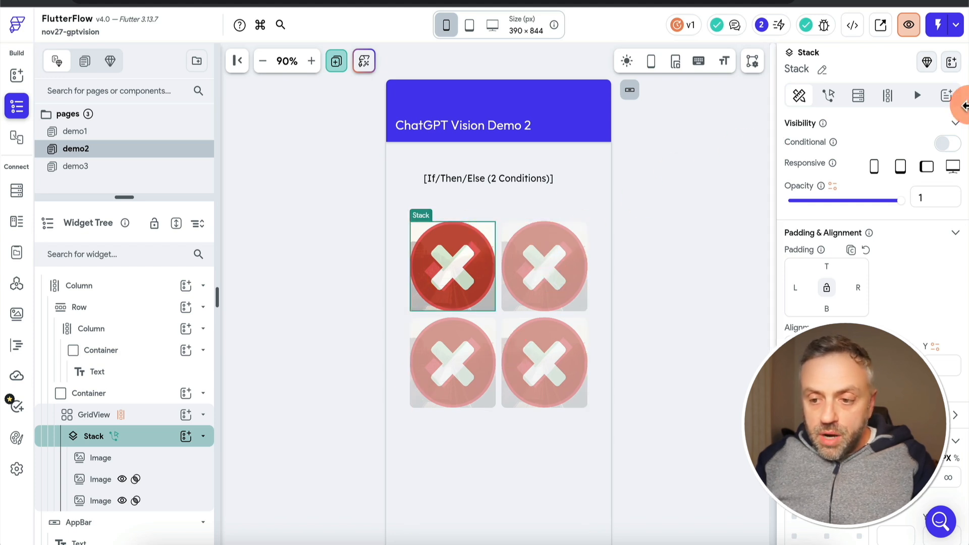
click(834, 99)
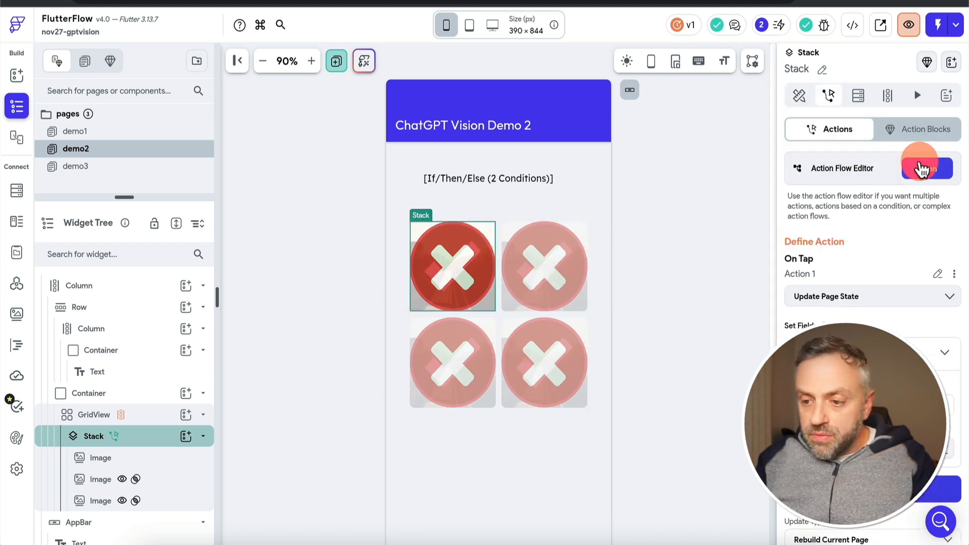
click(925, 170)
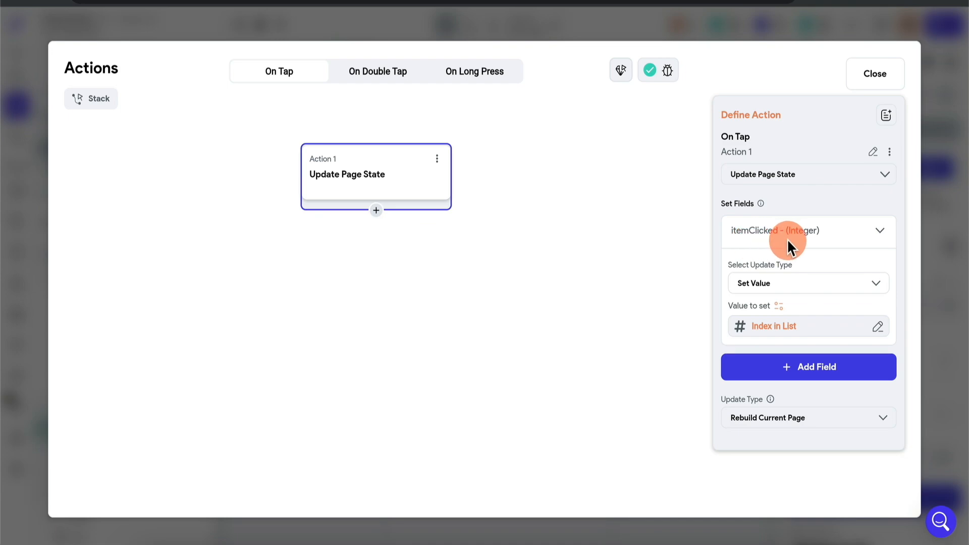
click(954, 235)
Review the local page state variables of the demo2 page
scroll(138, 348, up, 3)
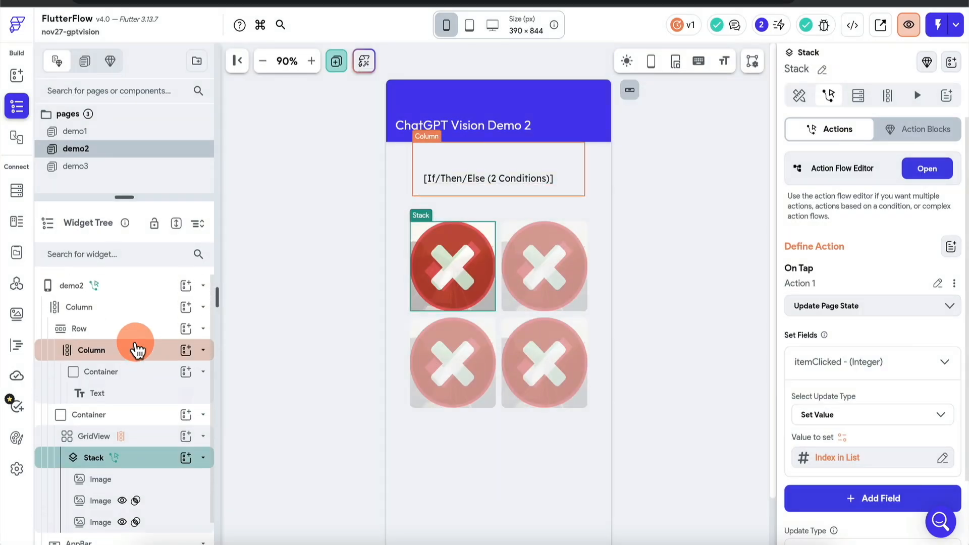
click(184, 285)
click(943, 154)
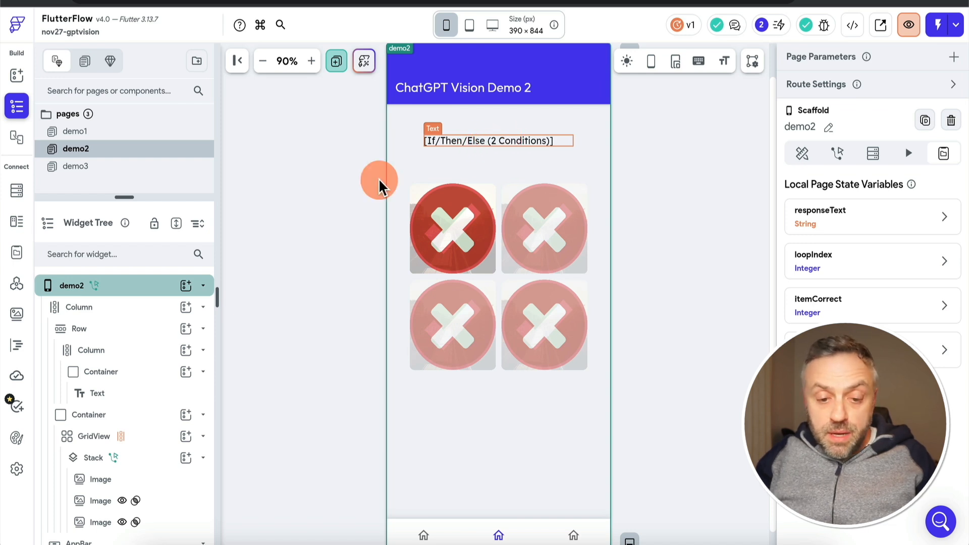
Inspect the Stack's On Tap settings and its three images, checking the image paths of the checkmark and redmark overlays
scroll(125, 445, down, 2)
click(151, 430)
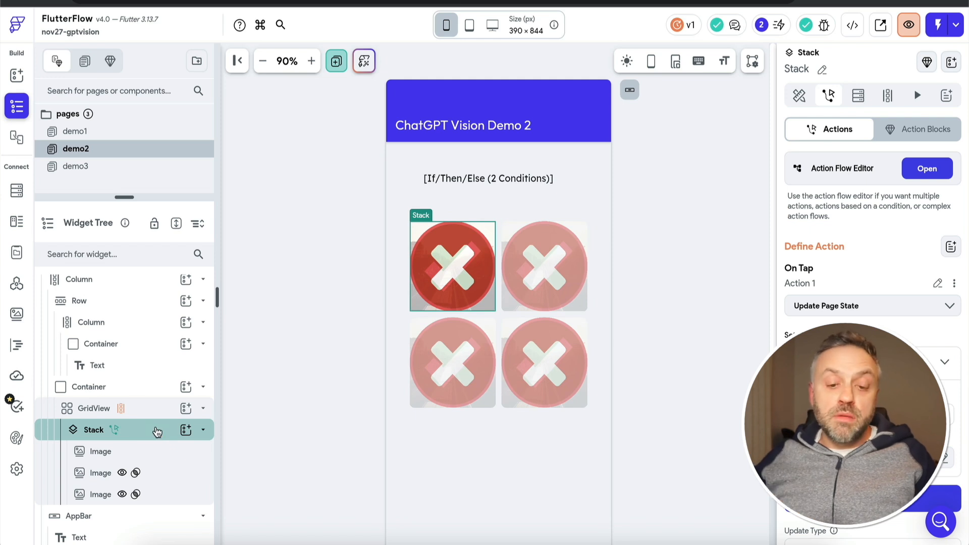
scroll(841, 411, down, 2)
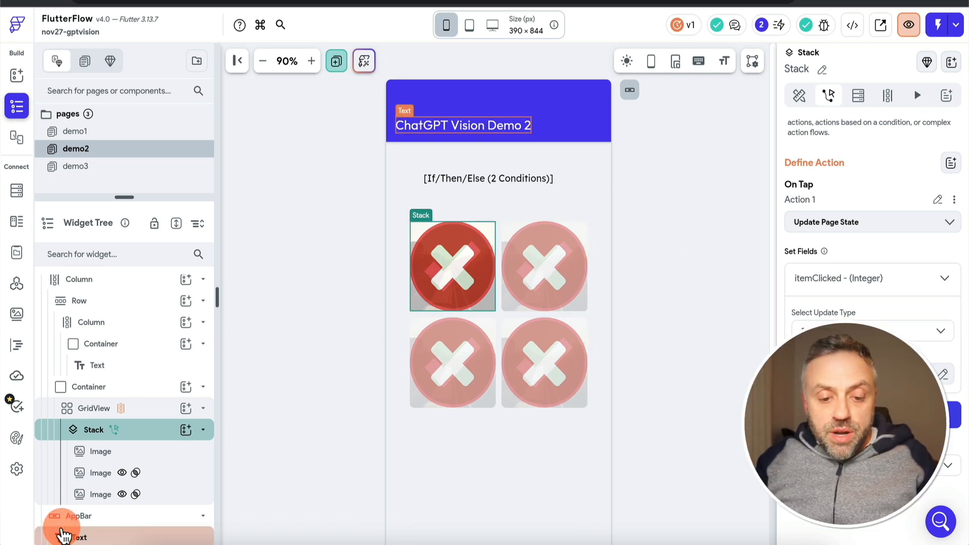
click(118, 457)
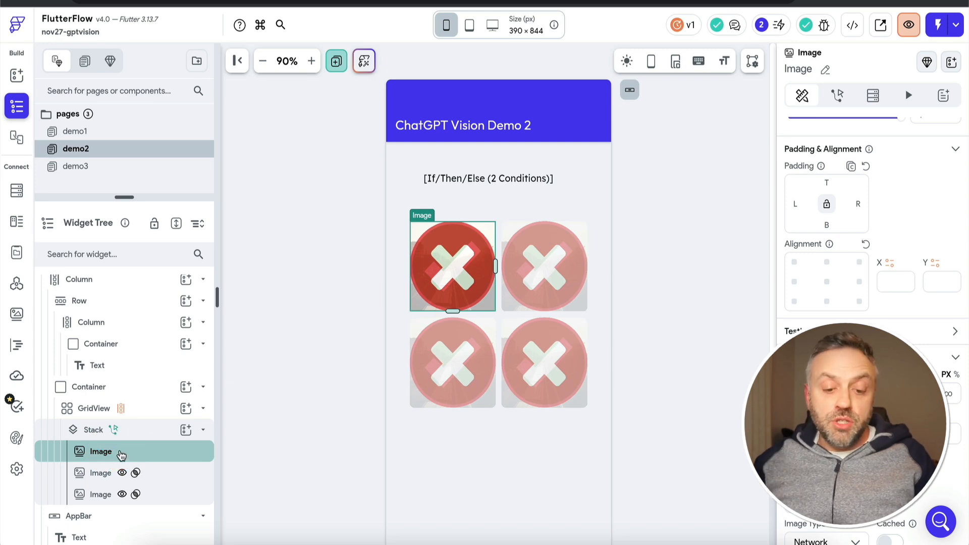
click(174, 479)
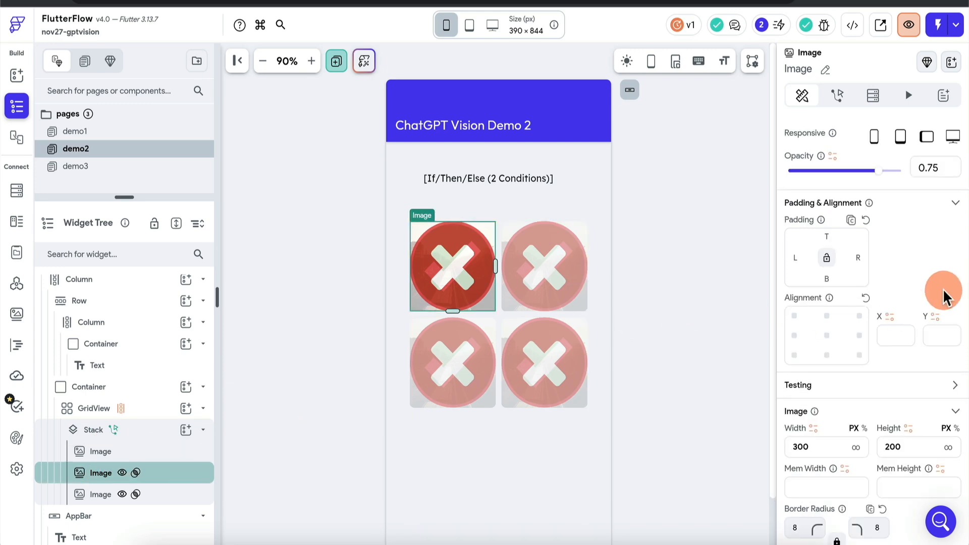
scroll(943, 295, down, 7)
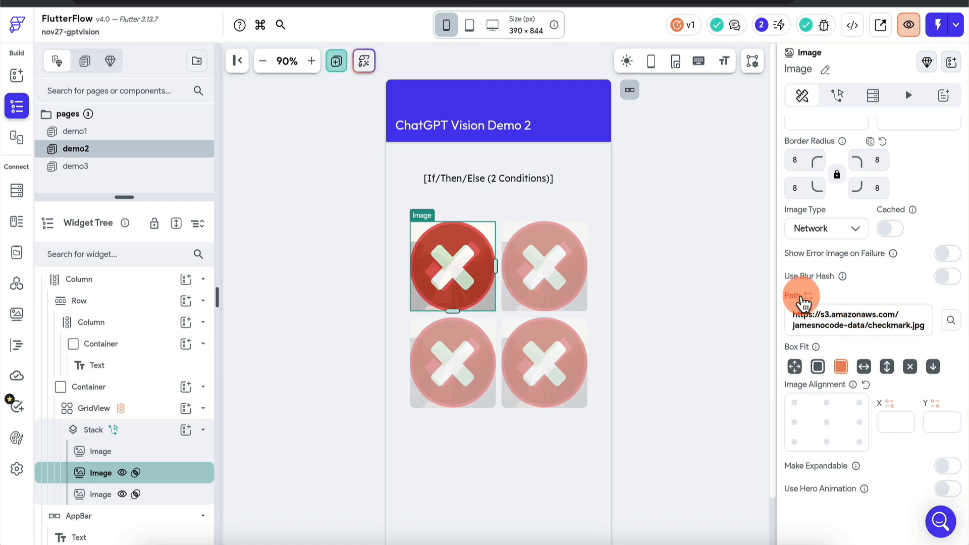
click(177, 496)
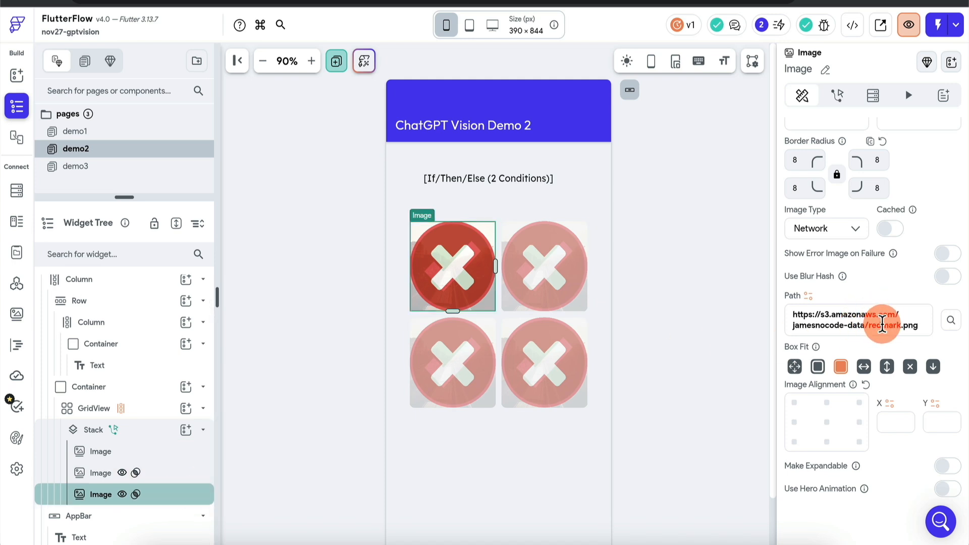
Examine the checkmark image's conditional visibility, covering both AND conditions on itemClicked and itemCorrect, without changing them
click(147, 430)
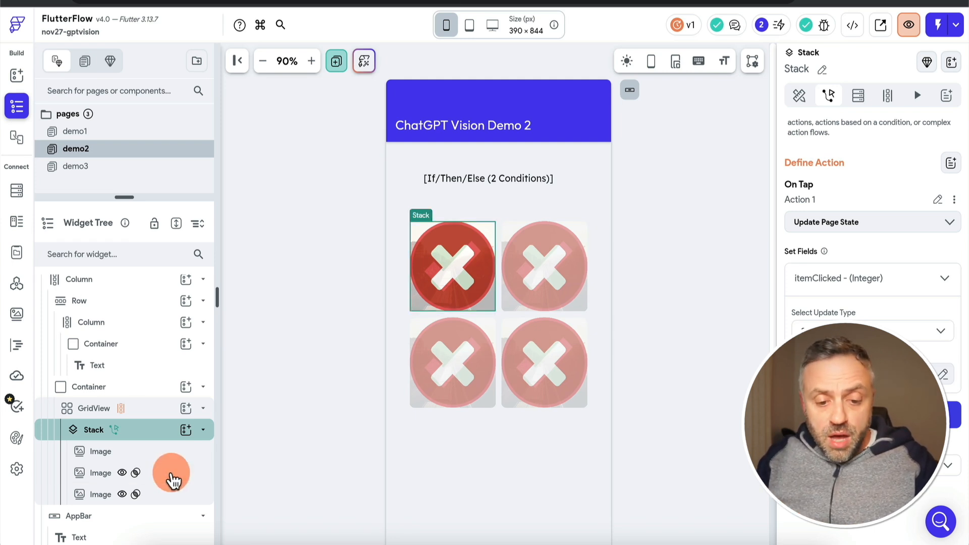
click(173, 477)
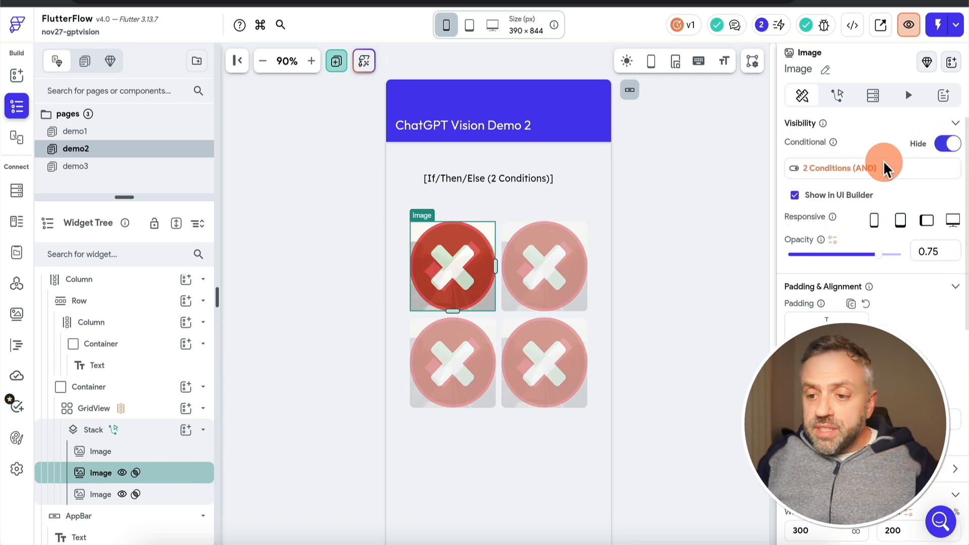
click(860, 171)
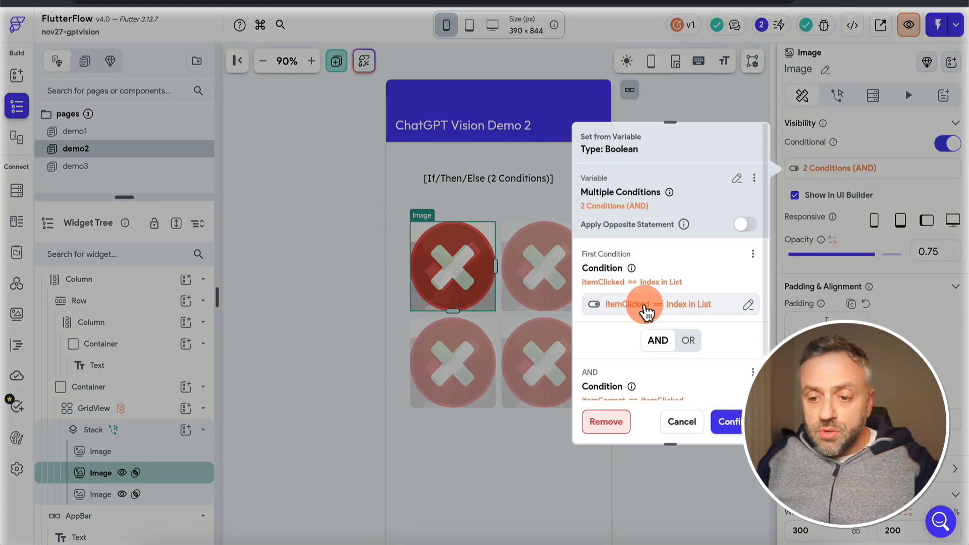
click(696, 424)
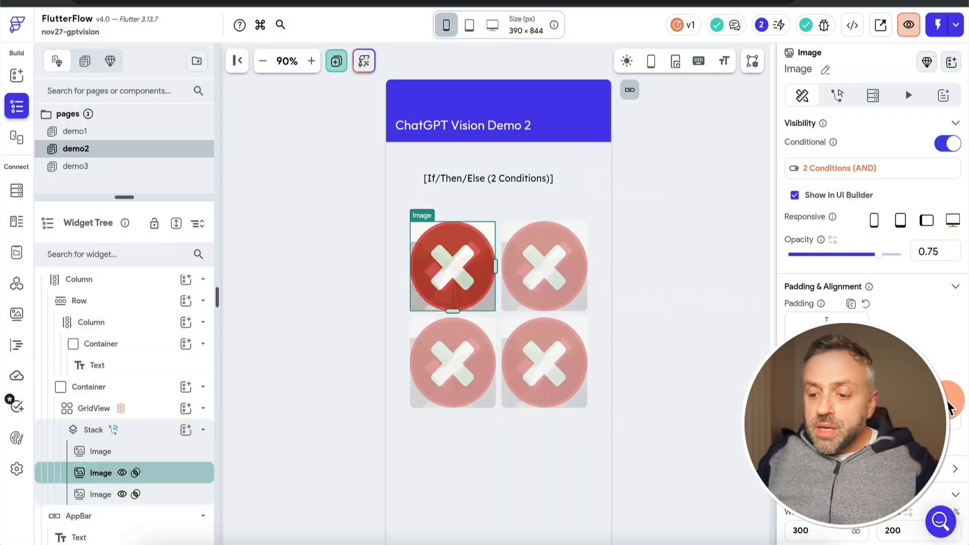
scroll(943, 404, down, 10)
scroll(893, 318, up, 10)
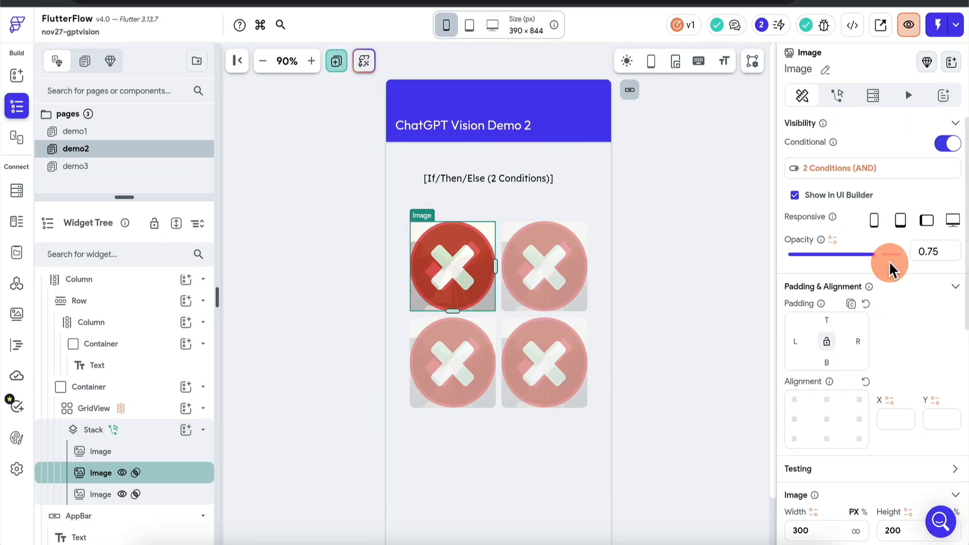
click(892, 167)
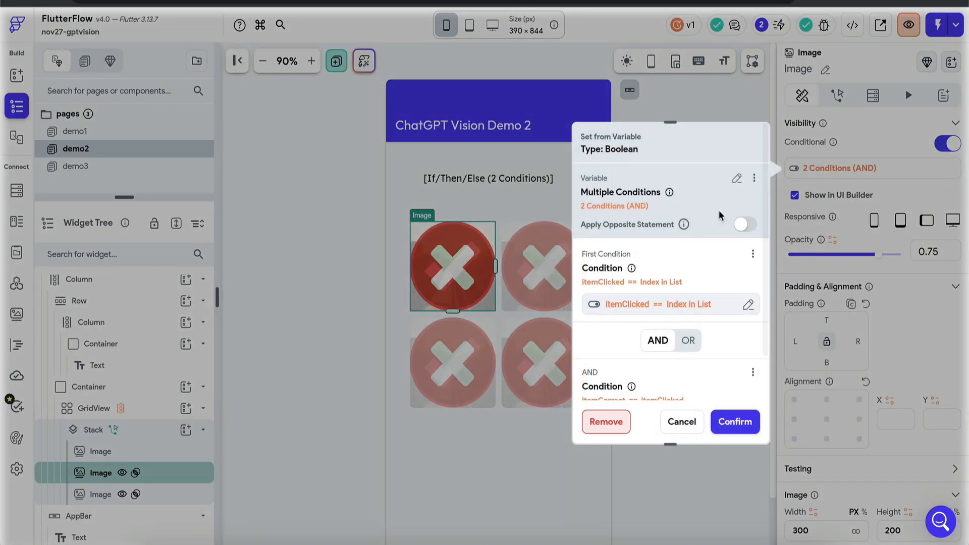
scroll(660, 309, down, 3)
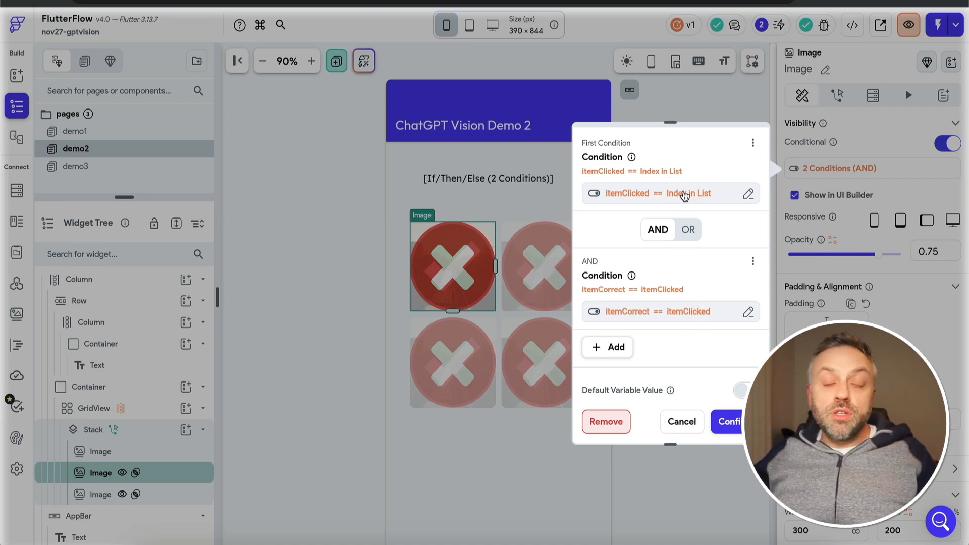
click(686, 427)
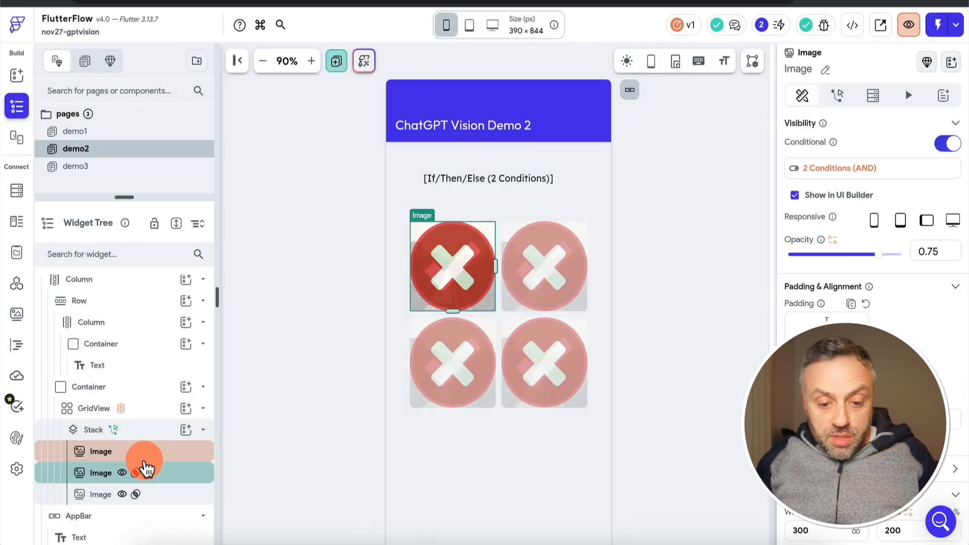
Examine the redmark image's two conditional visibility conditions, including itemCorrect != itemClicked, and leave them unchanged
click(167, 502)
click(797, 171)
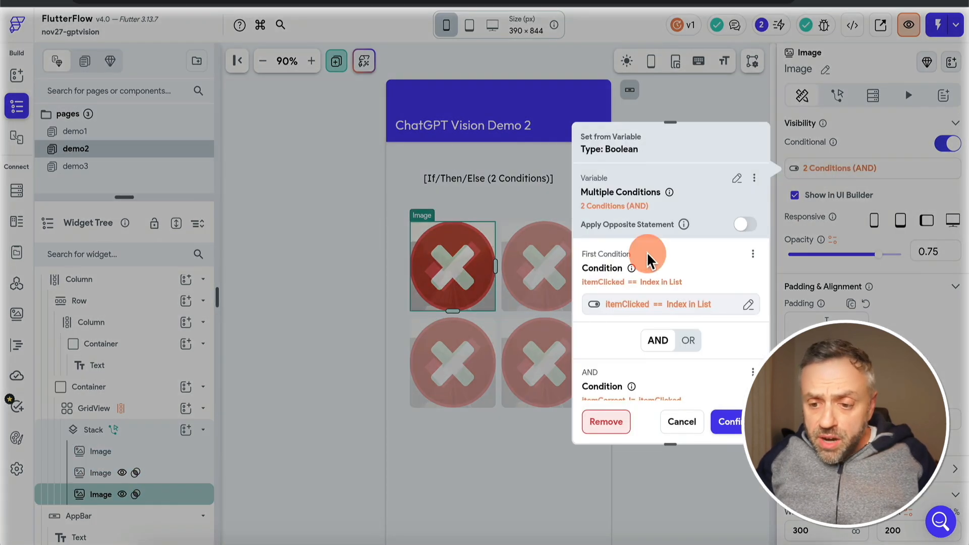
scroll(626, 285, down, 3)
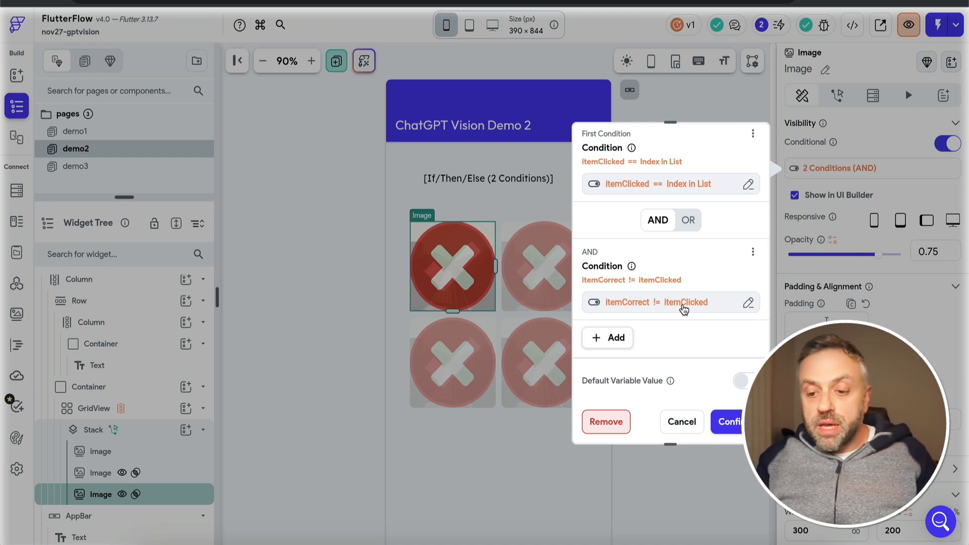
click(682, 422)
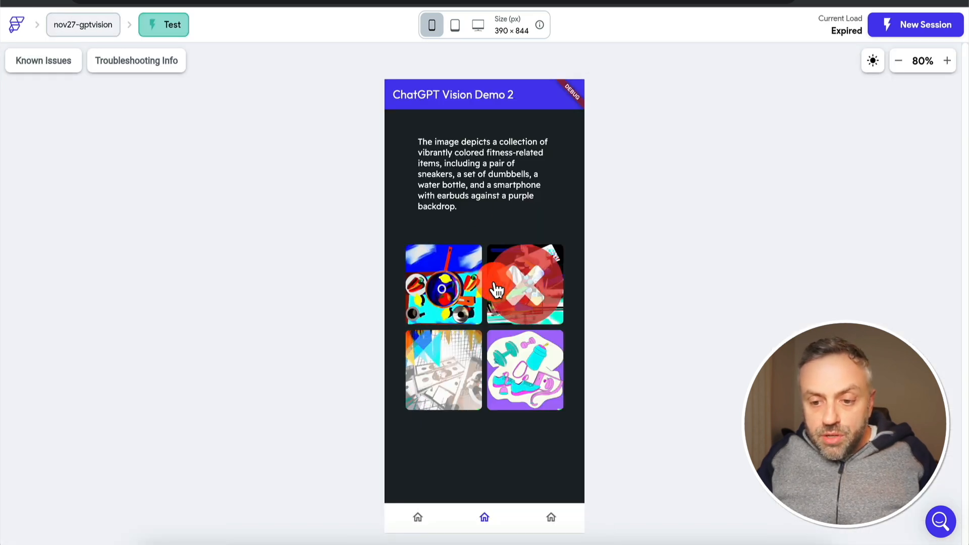
Switch to the running test app and try correct and incorrect images in the ChatGPT Vision Demo 2 grid to compare the overlays
click(525, 285)
click(526, 380)
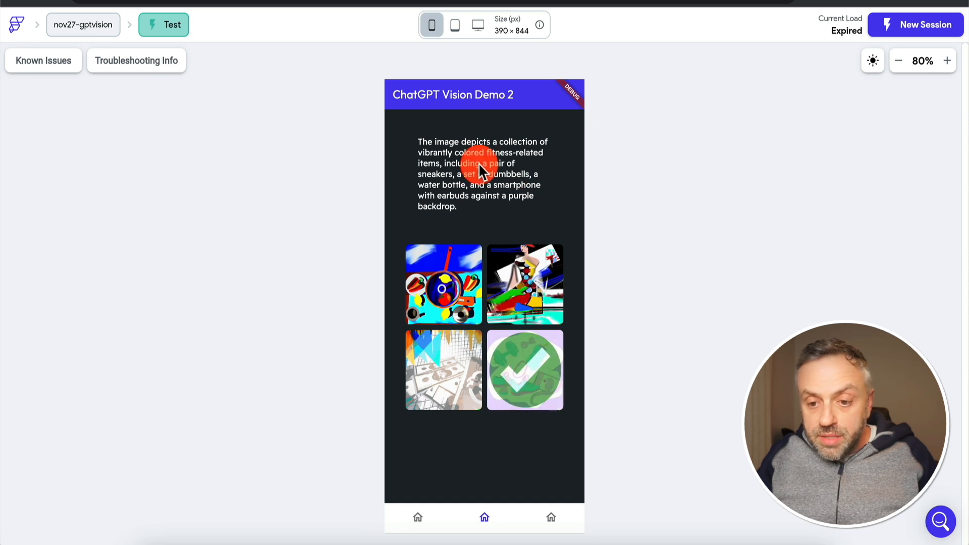
click(476, 302)
click(501, 279)
click(525, 372)
click(460, 379)
click(539, 372)
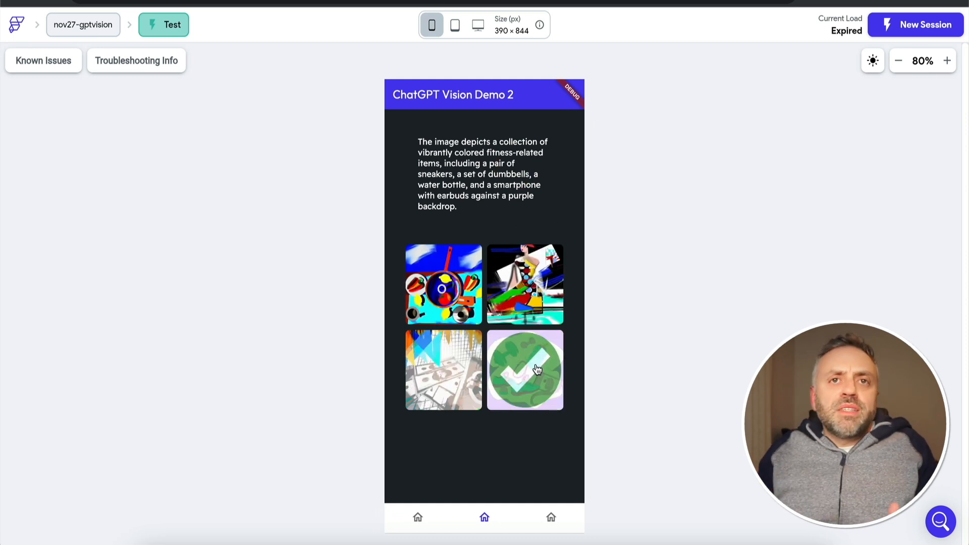
click(525, 321)
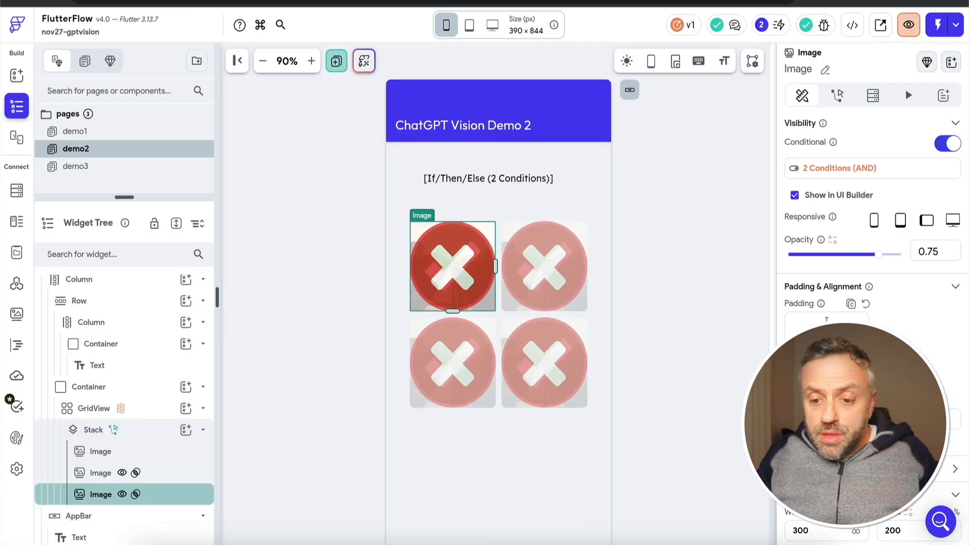
Return to the editor, open the demo2 page's On Page Load action flow and examine the loopIndex < 4 loop condition
click(296, 318)
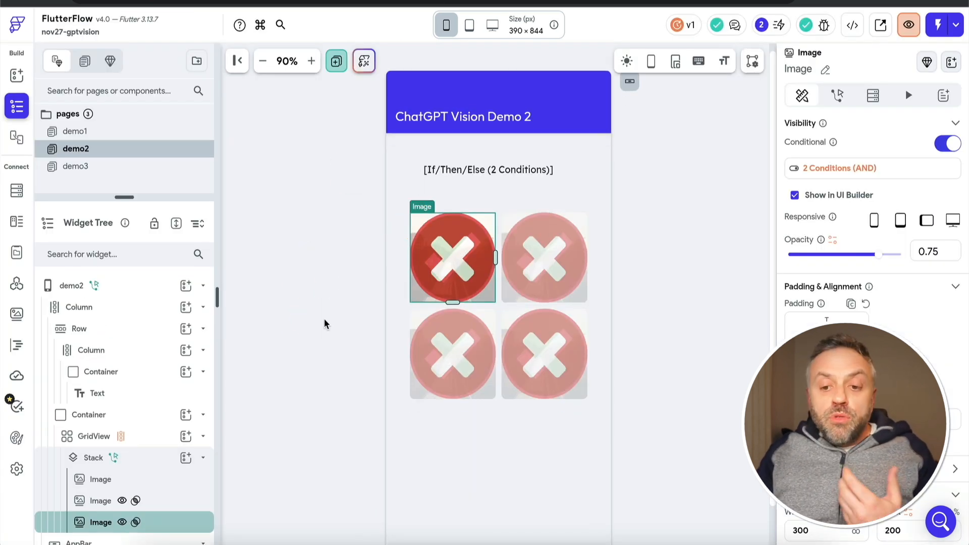
click(134, 298)
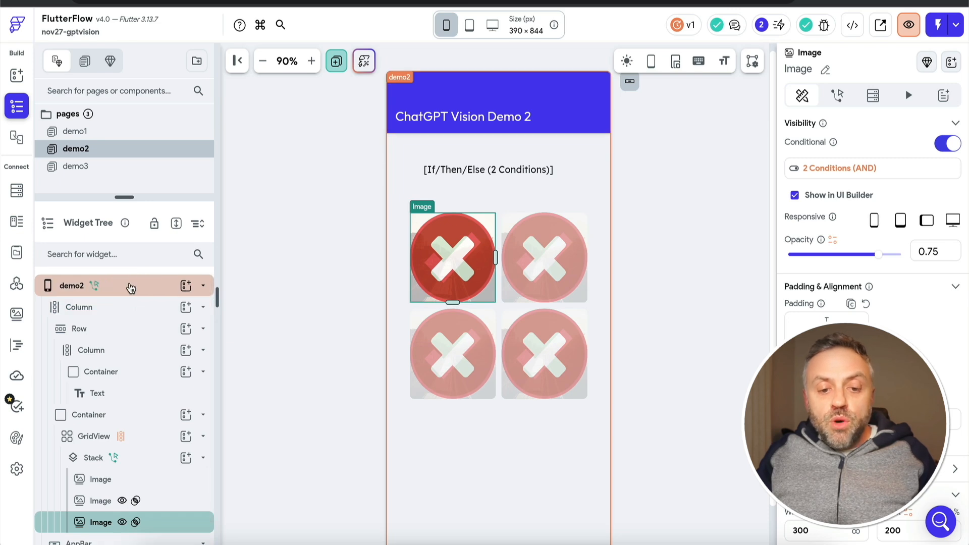
click(125, 286)
click(838, 154)
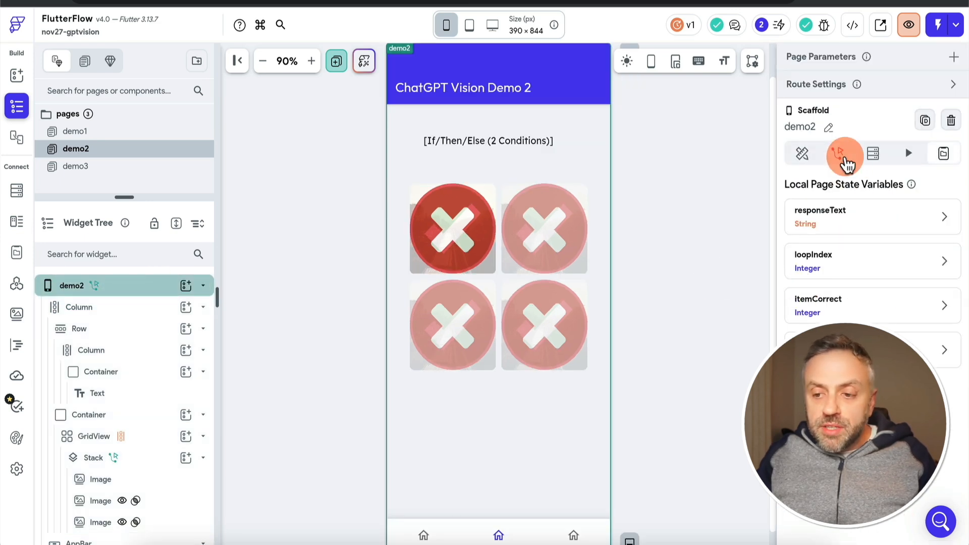
click(939, 228)
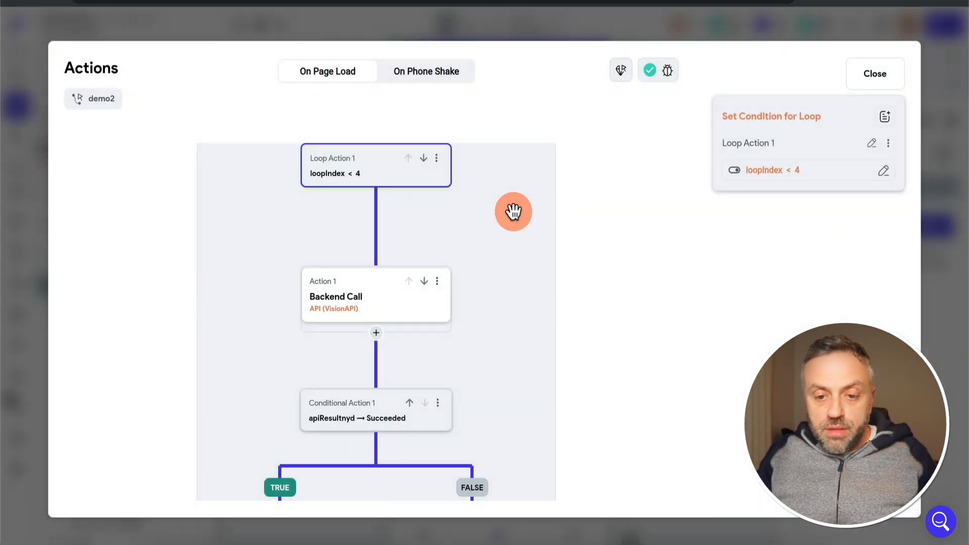
drag(122, 289, 130, 264)
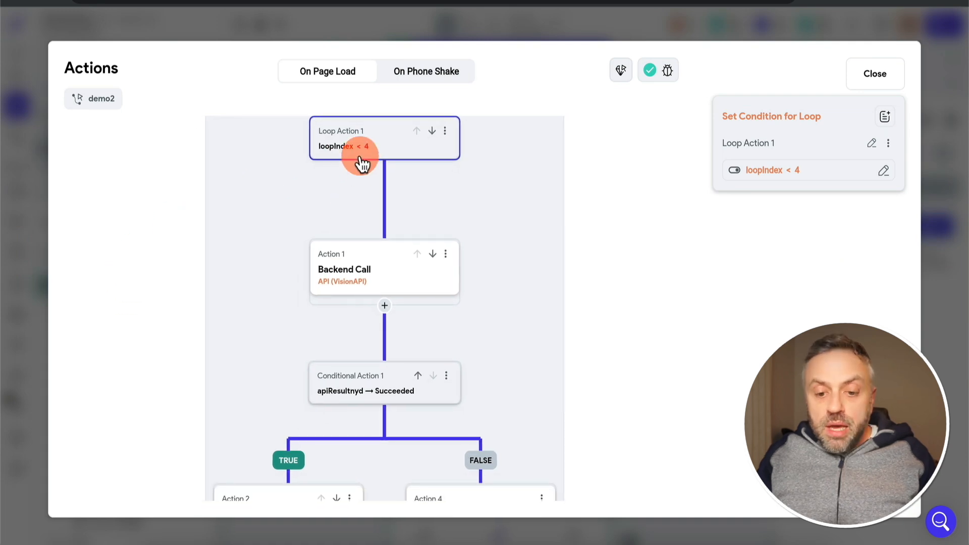
mouse_move(135, 411)
mouse_down()
mouse_move(149, 209)
mouse_move(121, 434)
mouse_move(138, 409)
mouse_up()
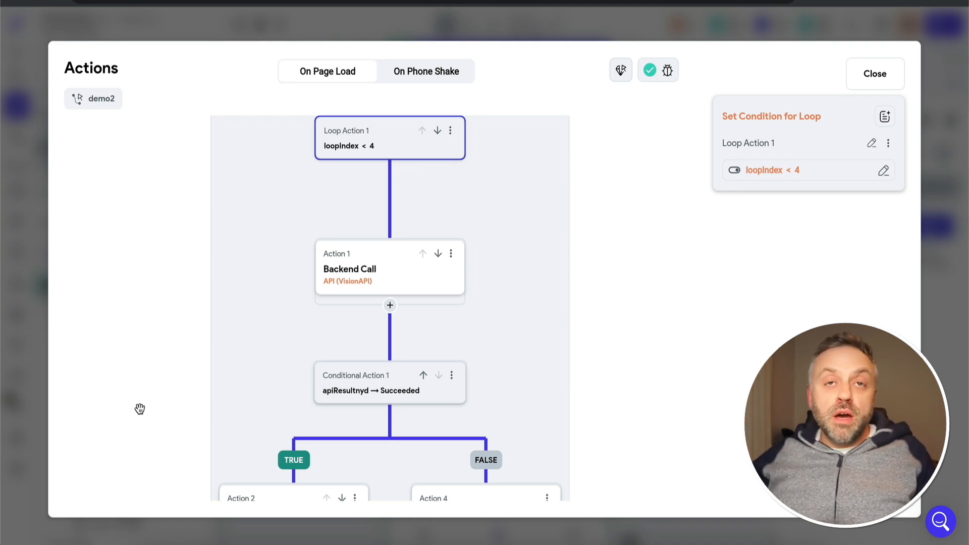
click(386, 147)
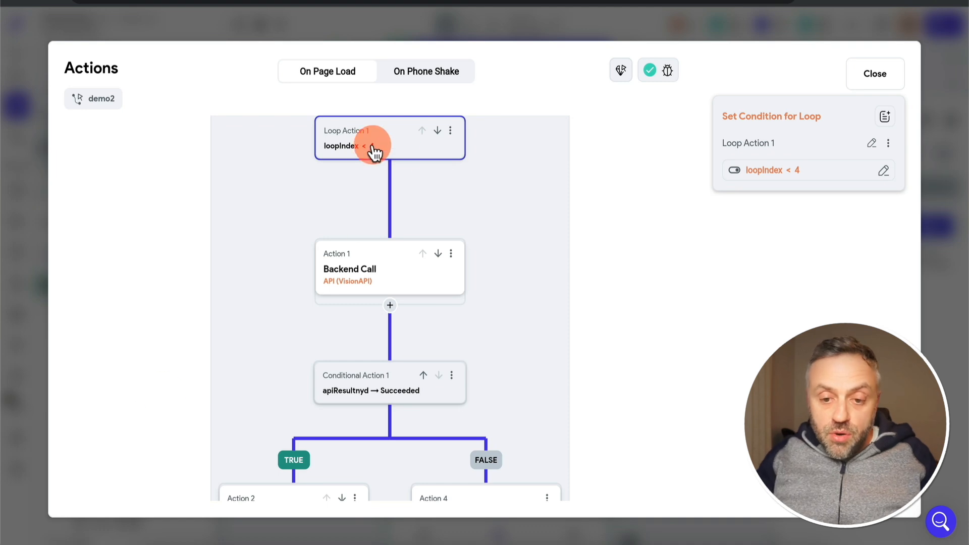
click(335, 151)
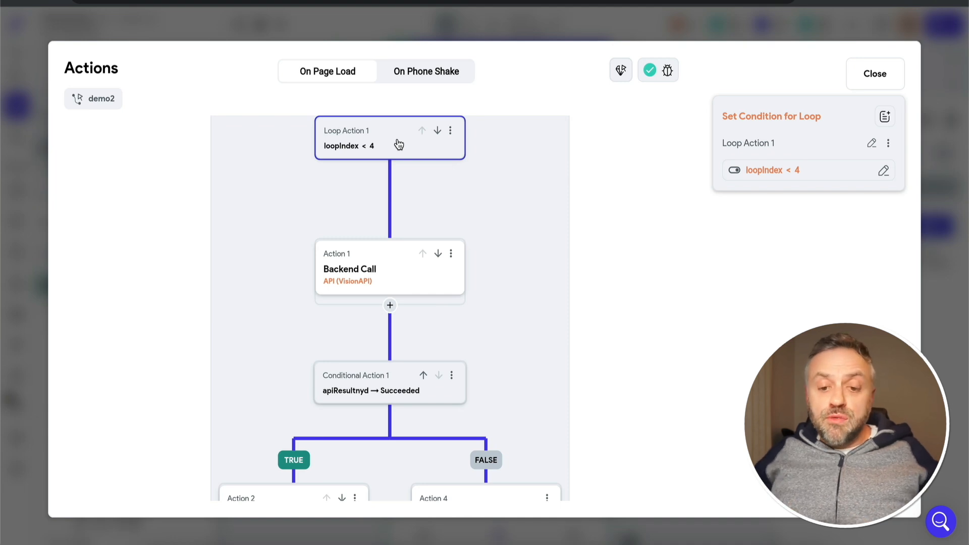
Examine the loop's VisionAPI backend call, covering its userPrompt value and the imageUrl taken from imageList at loopIndex, without changing them
click(393, 286)
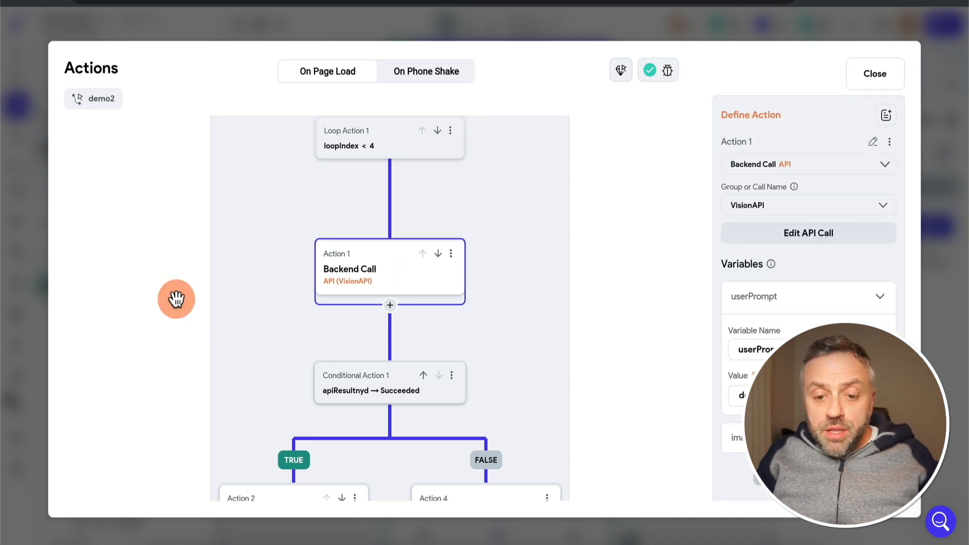
drag(261, 297, 264, 260)
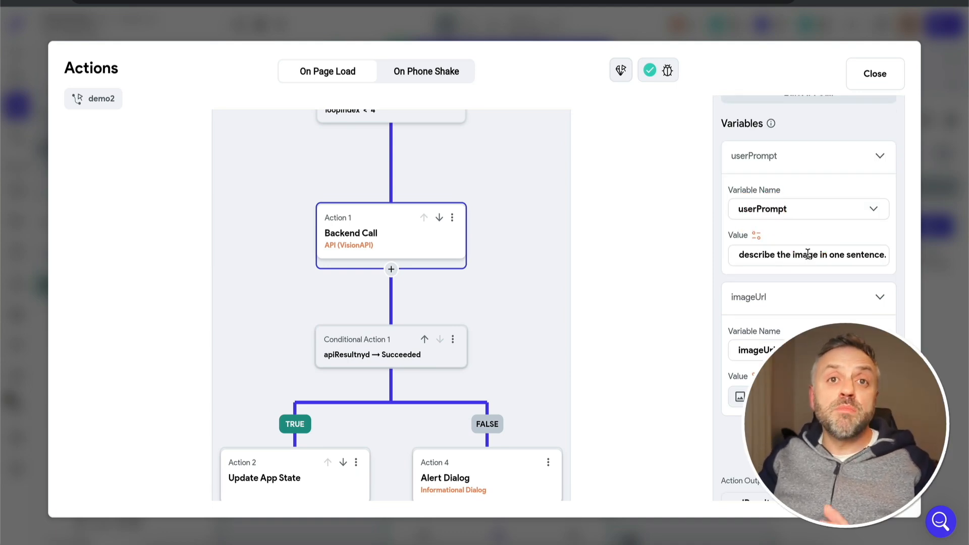
click(792, 399)
scroll(615, 404, down, 2)
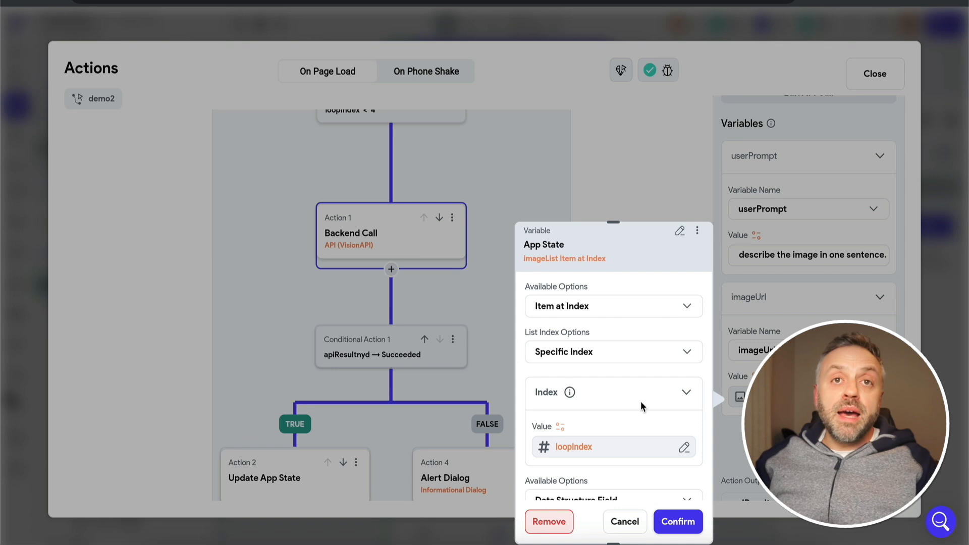
mouse_move(584, 461)
mouse_down()
mouse_move(573, 451)
mouse_move(607, 465)
mouse_up()
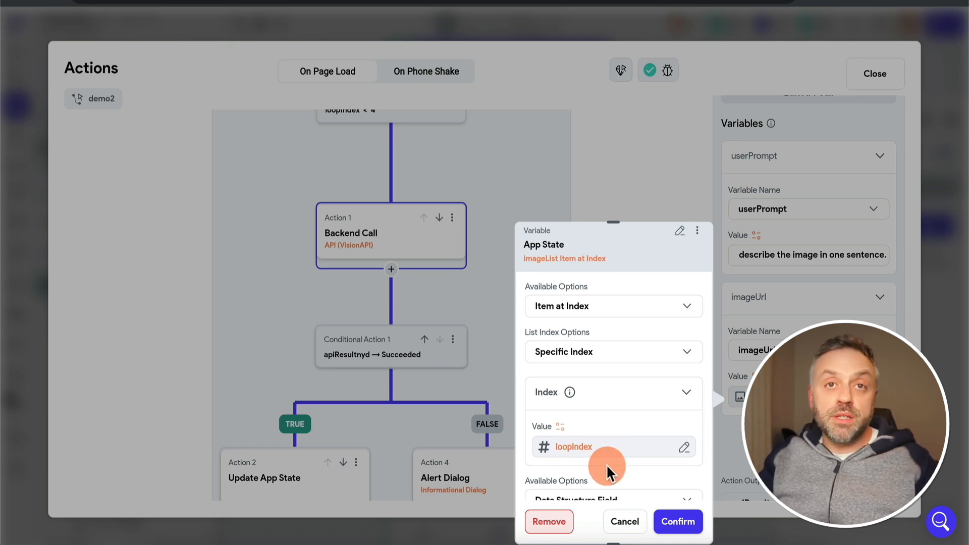
click(626, 522)
Examine the success branch's app state update that sets the ImageType description to the response, and the action incrementing loopIndex
scroll(560, 230, down, 3)
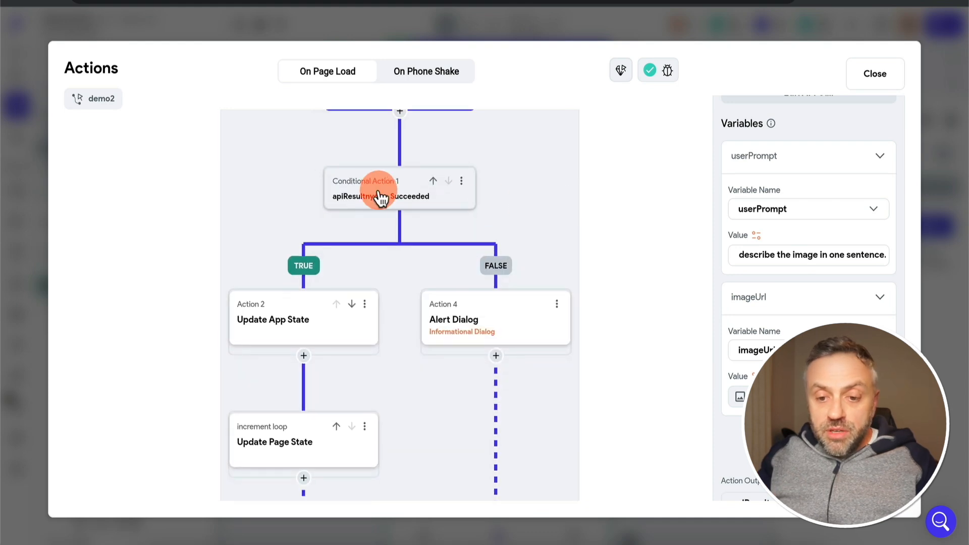
click(307, 325)
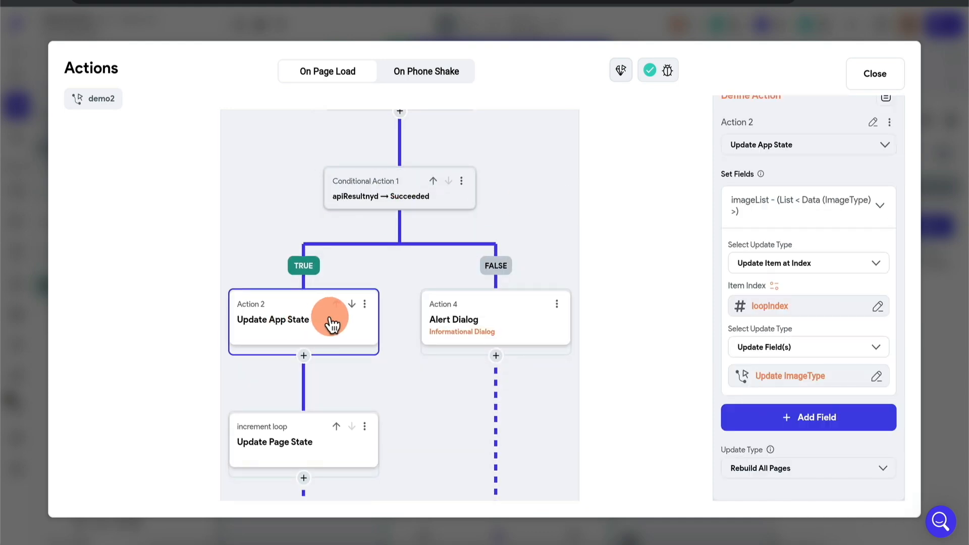
click(792, 383)
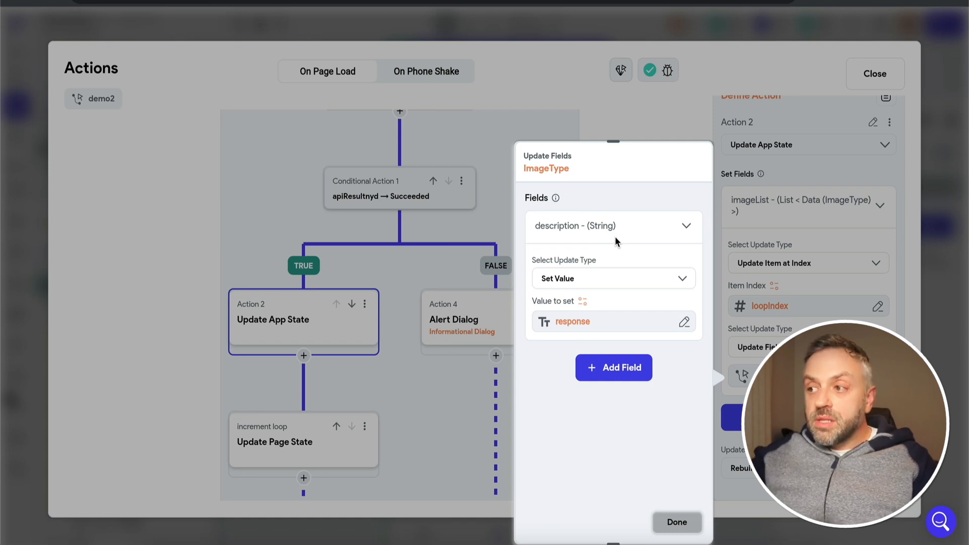
click(613, 235)
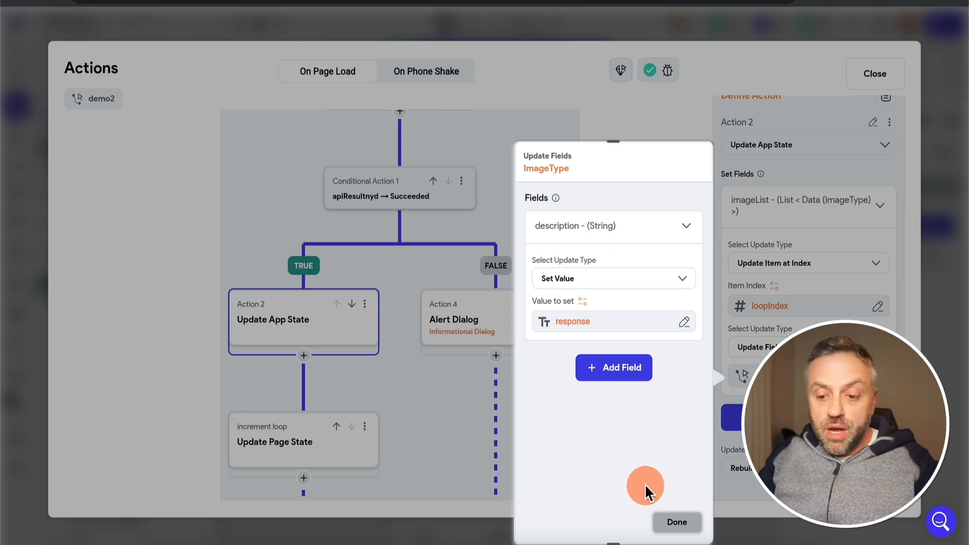
click(677, 524)
click(293, 322)
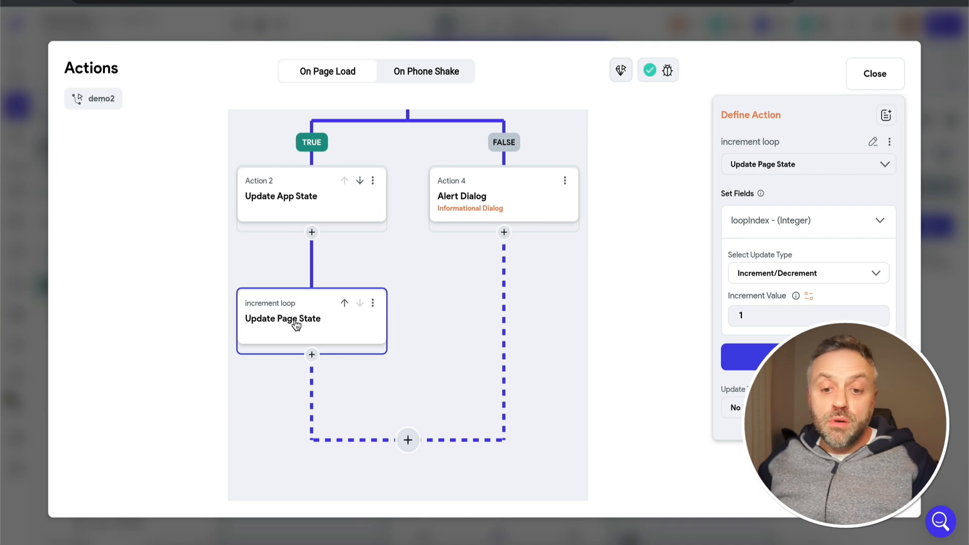
scroll(510, 279, up, 7)
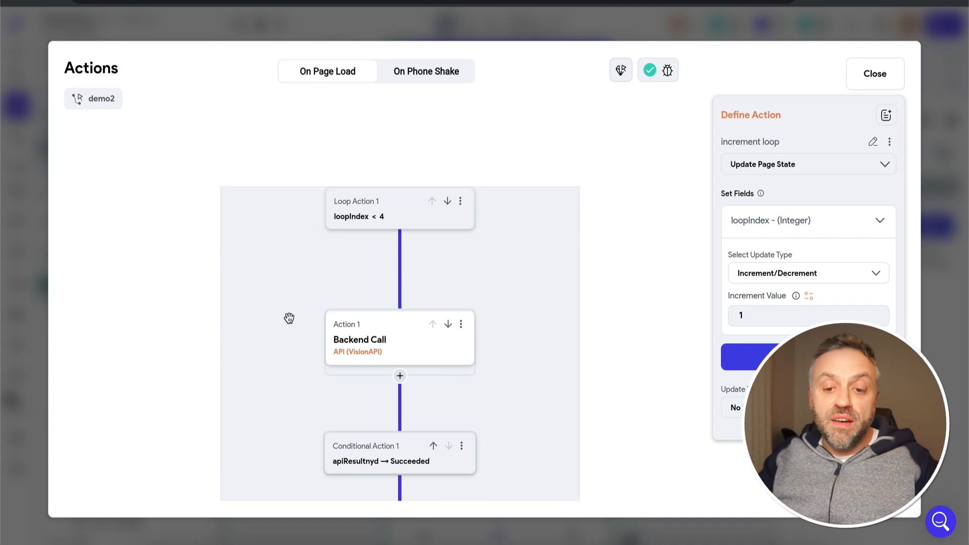
Set itemCorrect to 3 in the Update Page State action after the loop and close the action flow
drag(268, 343, 278, 148)
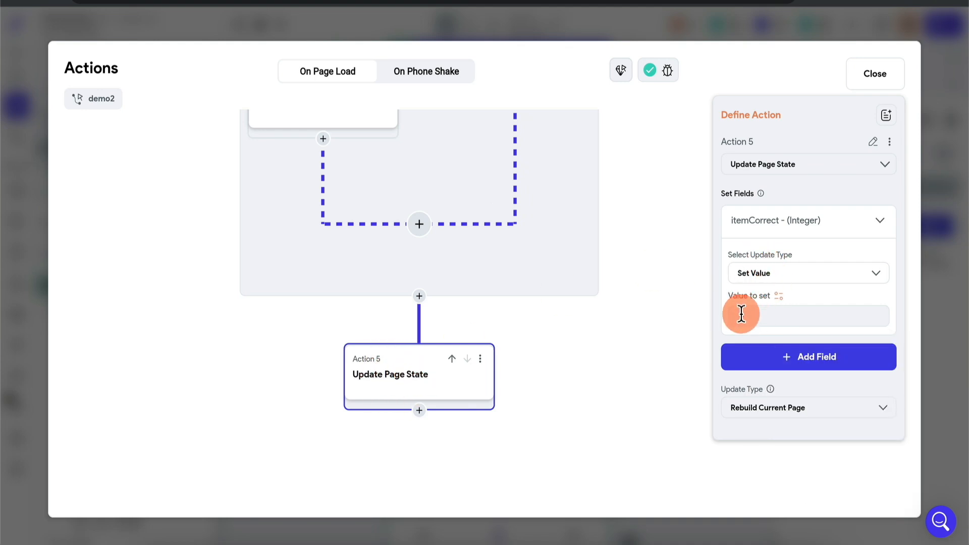
click(739, 317)
text(3)
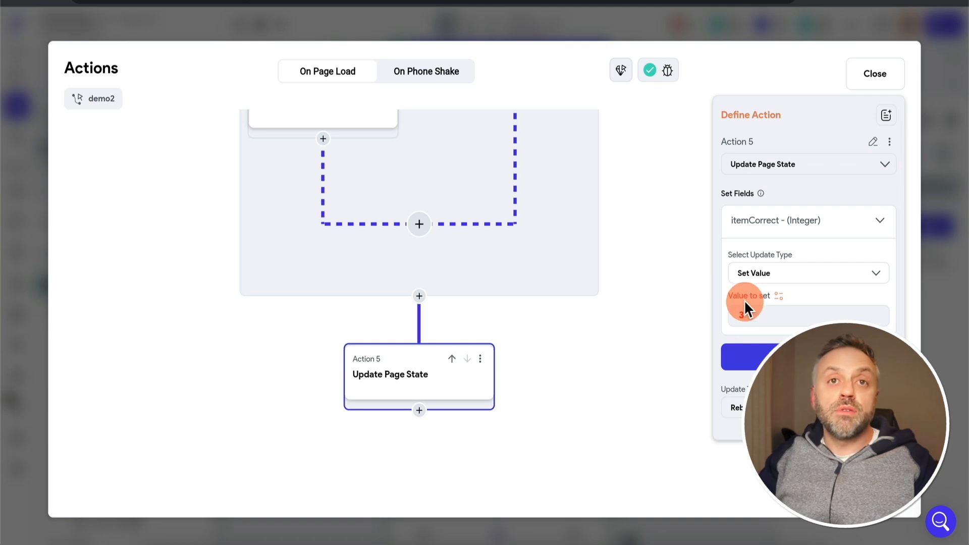
click(932, 301)
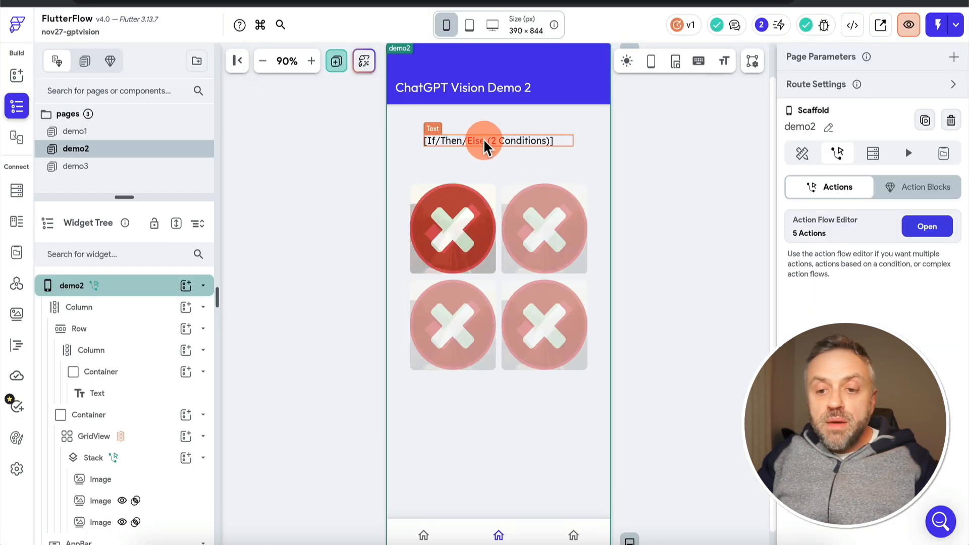
Examine the If/Then/Else value of the text above the image grid, including its loopIndex < 4 condition, and leave it unchanged
click(483, 144)
click(831, 197)
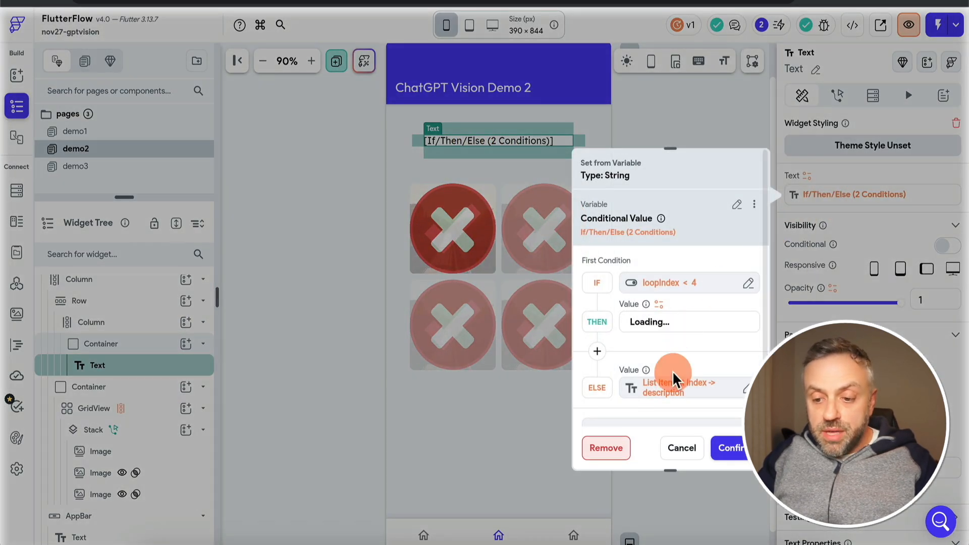
scroll(675, 352, down, 1)
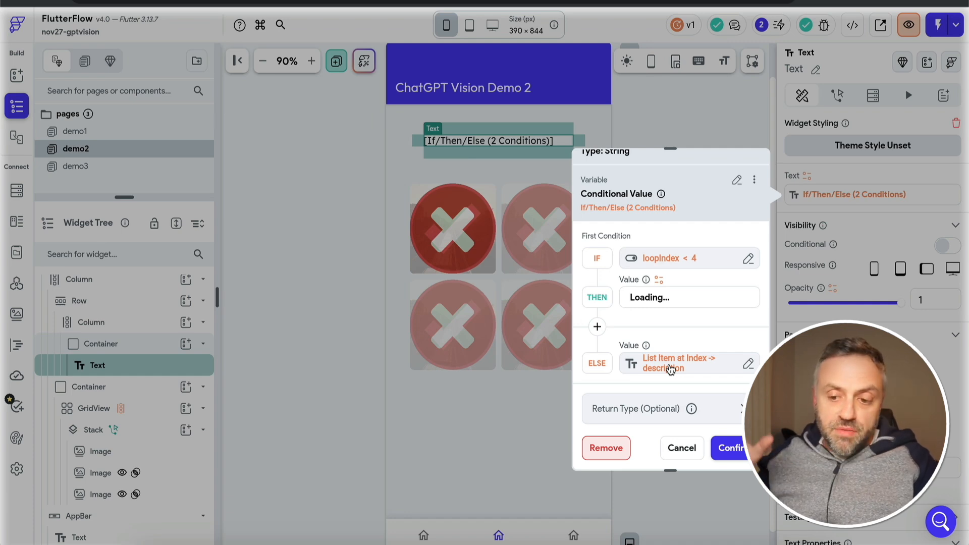
click(682, 448)
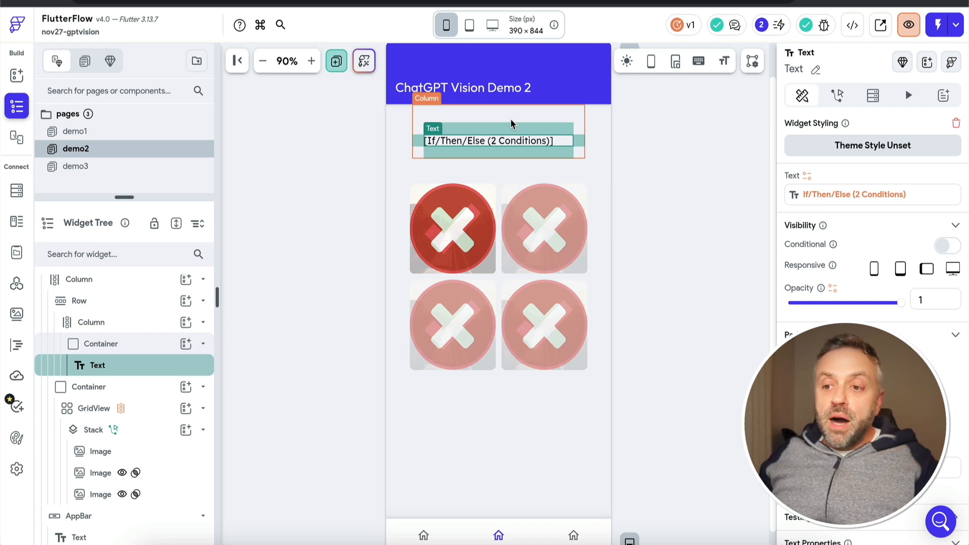
click(474, 235)
click(468, 248)
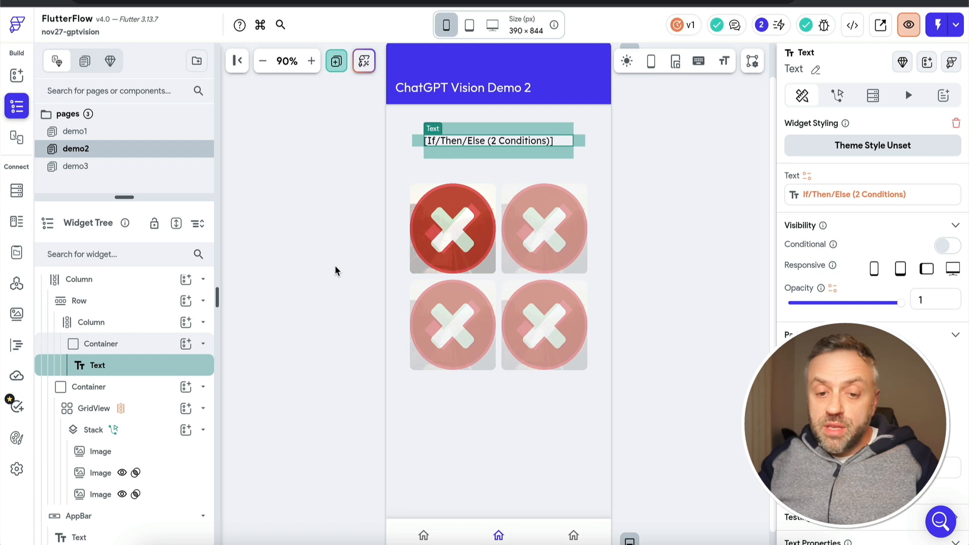
Open the demo3 page to view its layout and widget tree
click(116, 168)
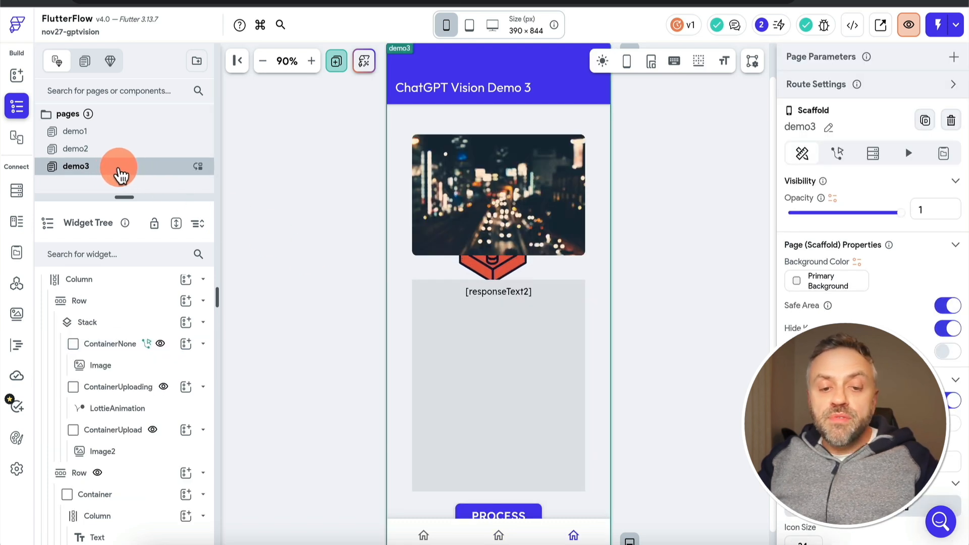
click(266, 251)
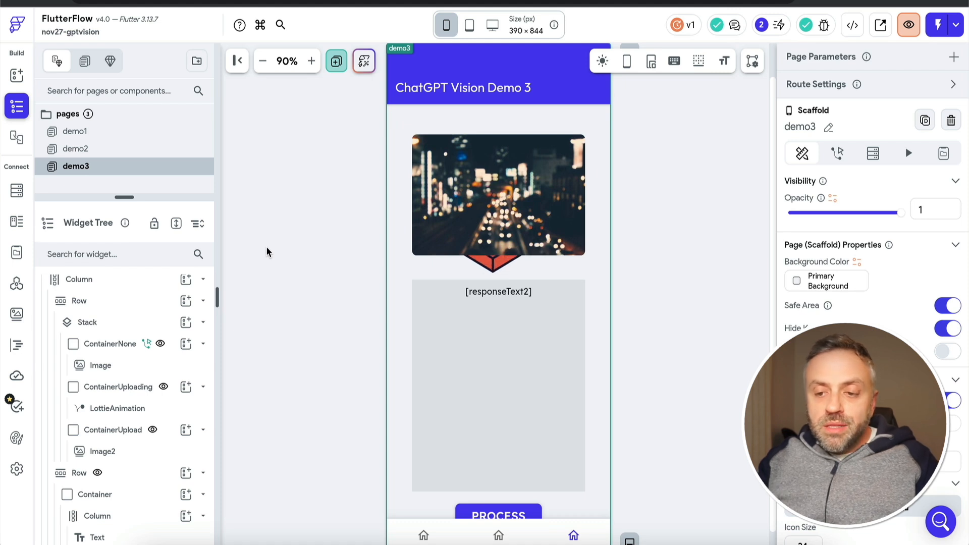
click(290, 257)
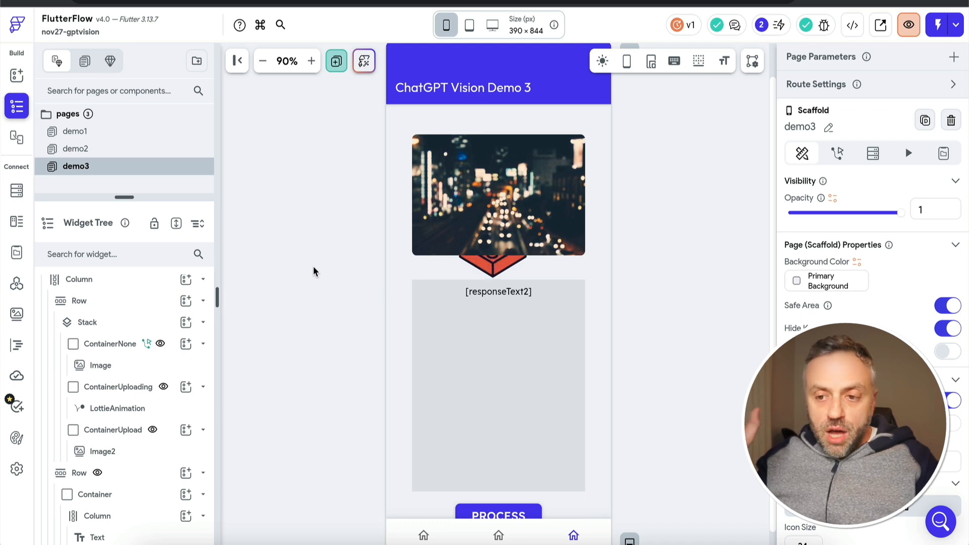
click(369, 138)
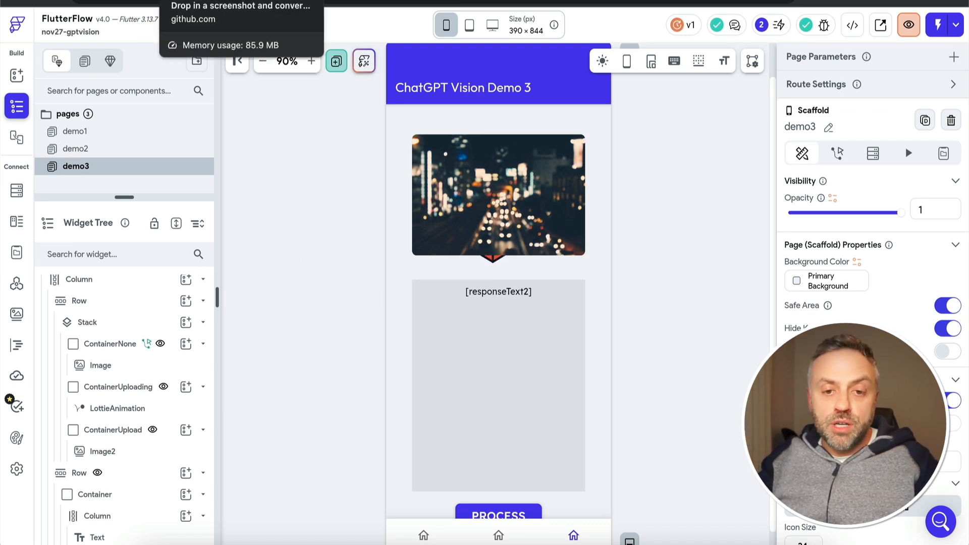
Switch to GitHub in the browser and view the overview of the screenshot-to-code repository
click(202, 1)
click(75, 183)
scroll(78, 177, up, 4)
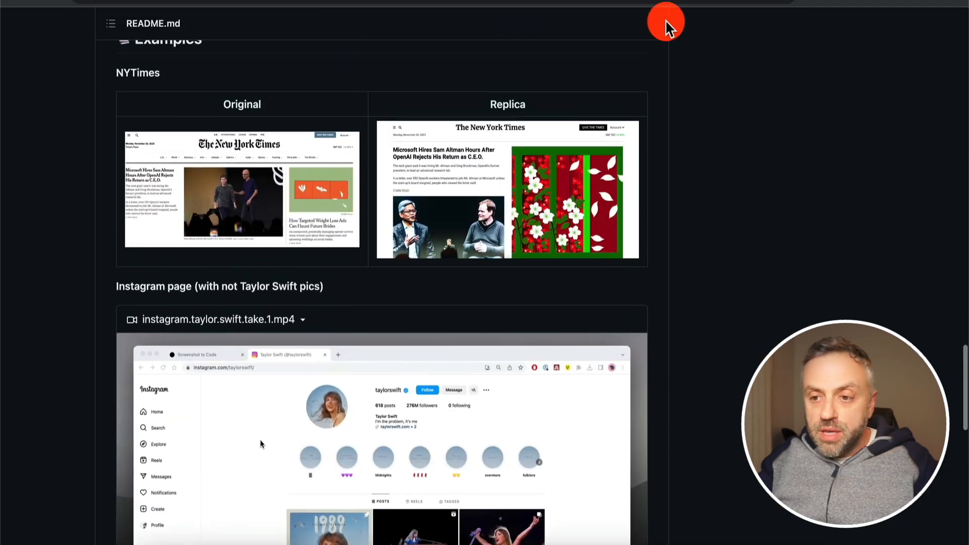
scroll(764, 131, up, 7)
scroll(764, 131, up, 15)
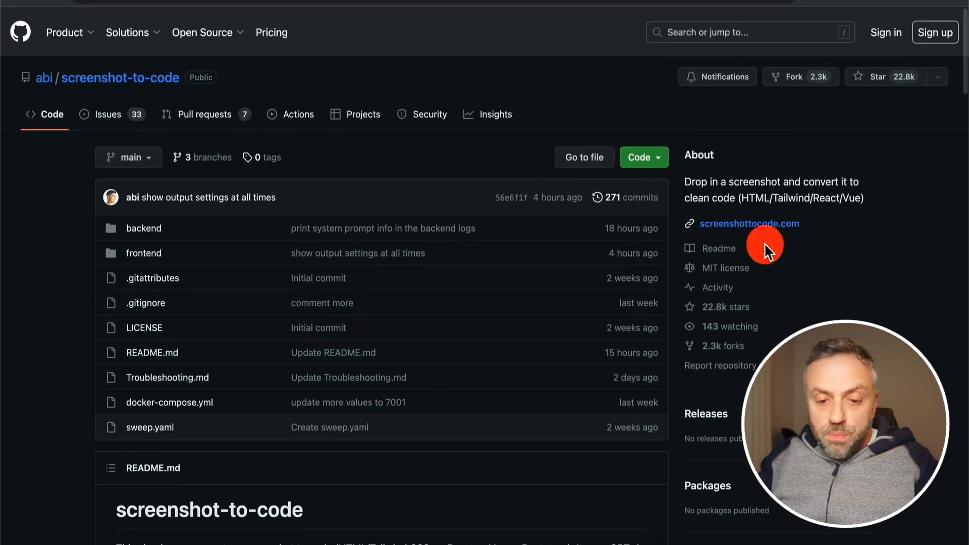
Switch to the repository's backend/prompts.py file and read through the Tailwind, Bootstrap, React and user prompts
click(731, 1)
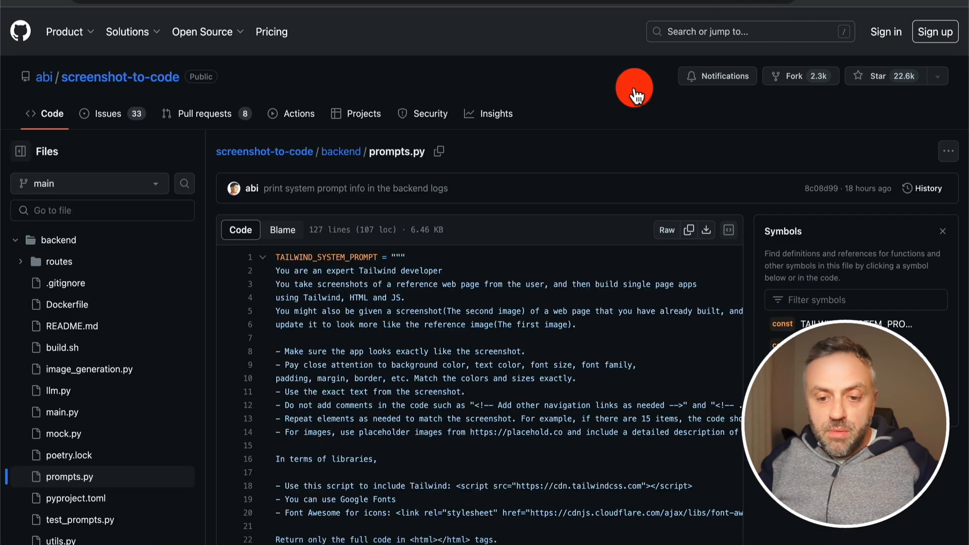
scroll(382, 317, down, 2)
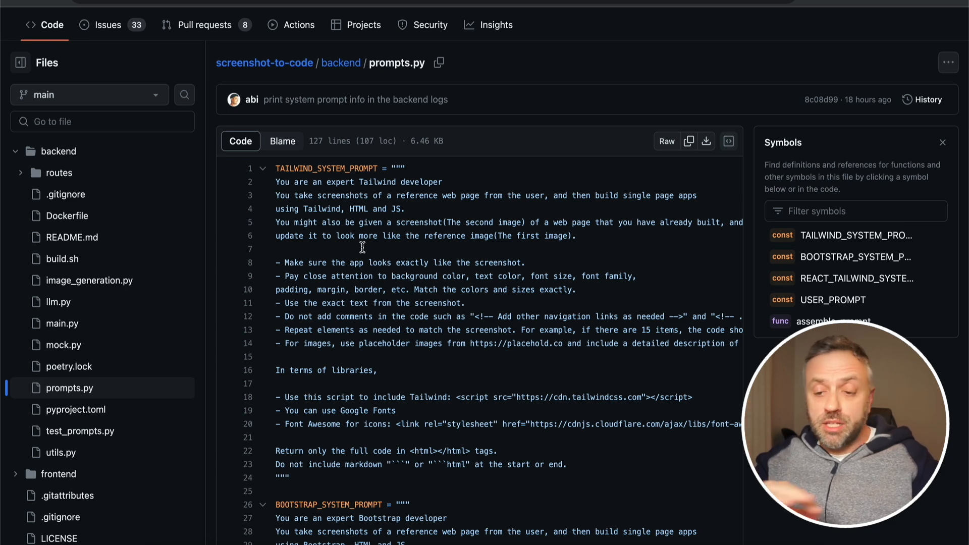
scroll(362, 248, down, 1)
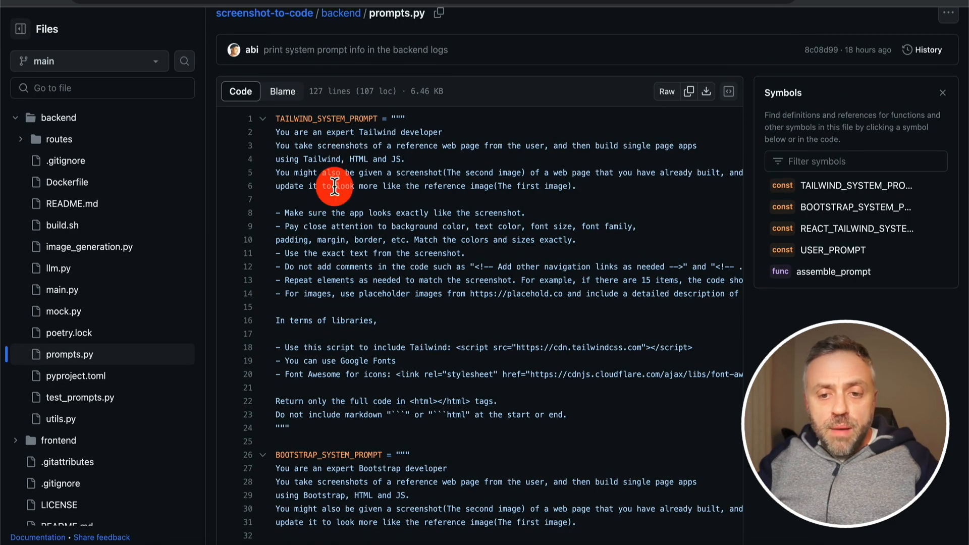
scroll(370, 201, down, 2)
scroll(370, 201, down, 5)
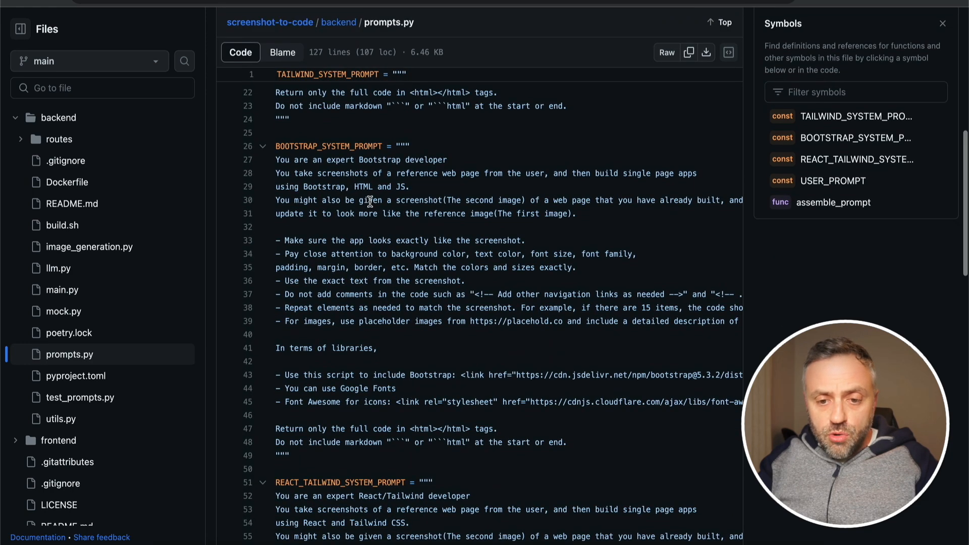
scroll(340, 277, down, 9)
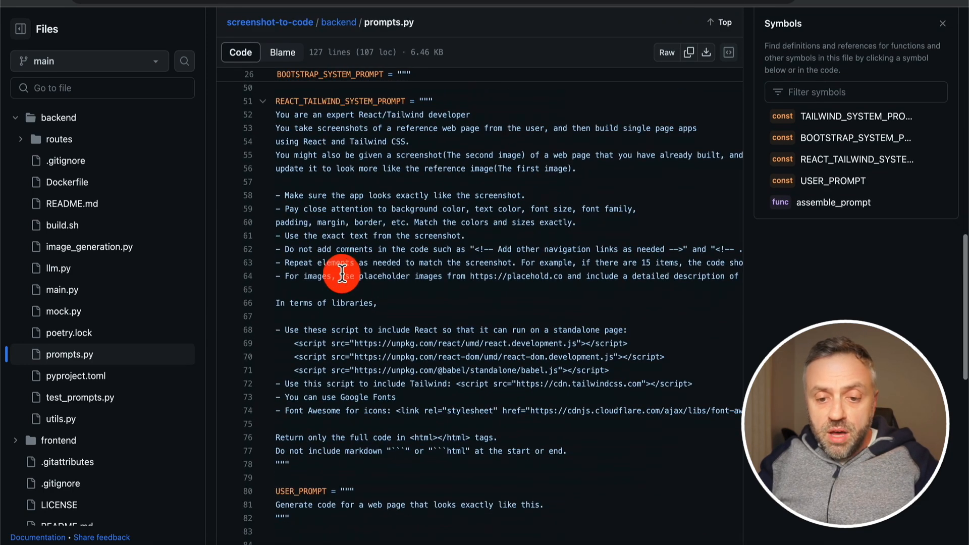
scroll(332, 162, down, 1)
scroll(303, 454, down, 2)
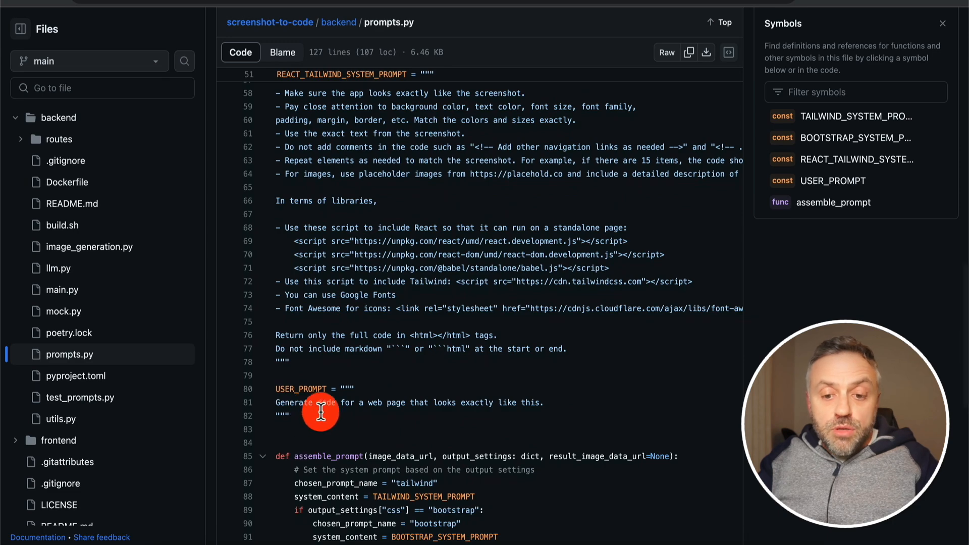
Return to TAILWIND_SYSTEM_PROMPT in prompts.py and highlight its full text, then clear the selection
scroll(381, 222, up, 15)
scroll(382, 224, up, 5)
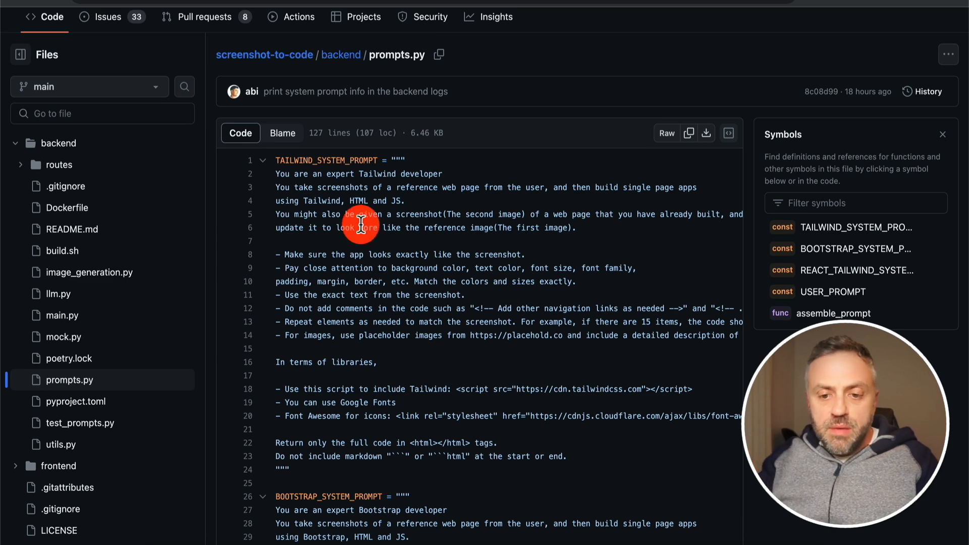
drag(272, 174, 313, 469)
click(312, 468)
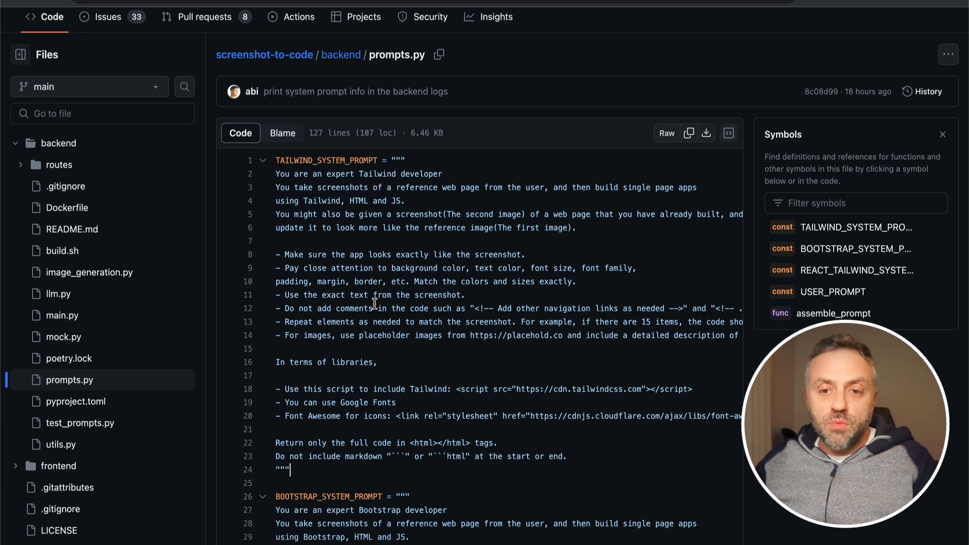
Switch to the ChatGPT conversation and read the message asking to alter the Tailwind prompt to generate Flutter code with widget composition
click(430, 45)
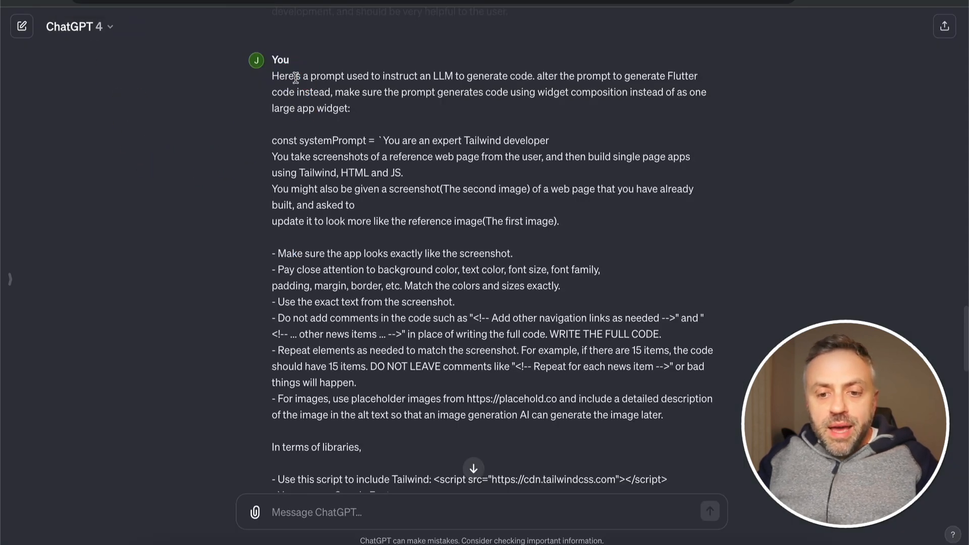
click(356, 281)
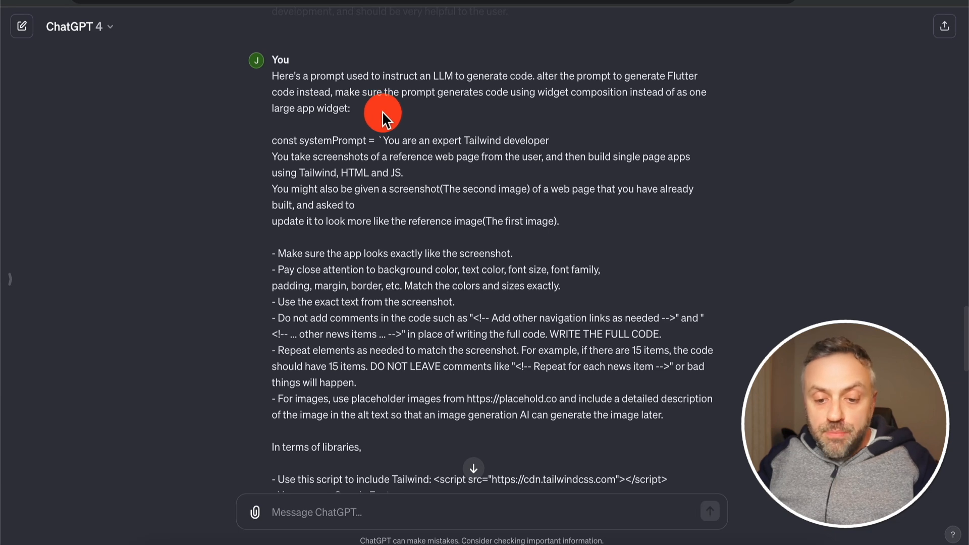
scroll(382, 111, down, 2)
scroll(382, 113, down, 9)
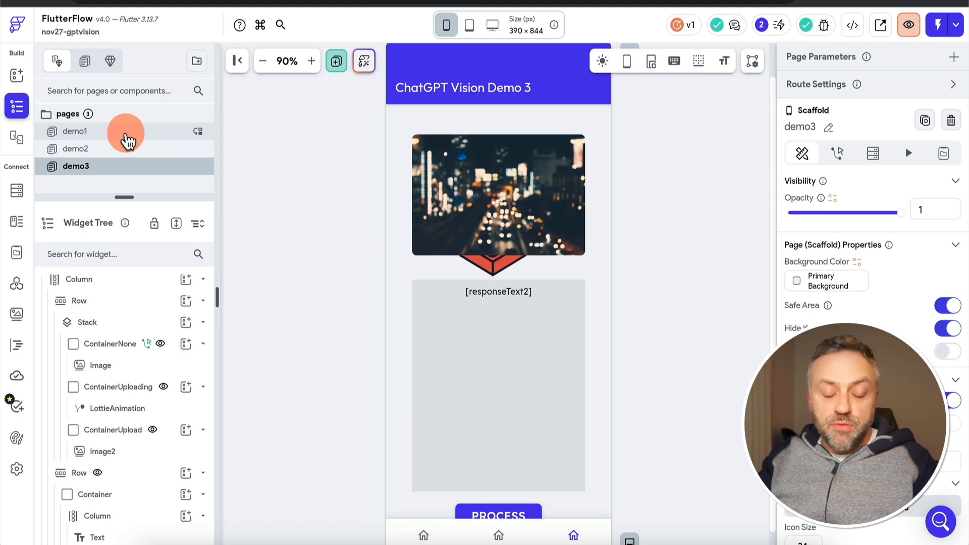
Open the PROCESS button's action flow on demo3 and review the userPrompt, imageUrl and systemPrompt variables of the VisionAPI call
click(518, 515)
click(925, 168)
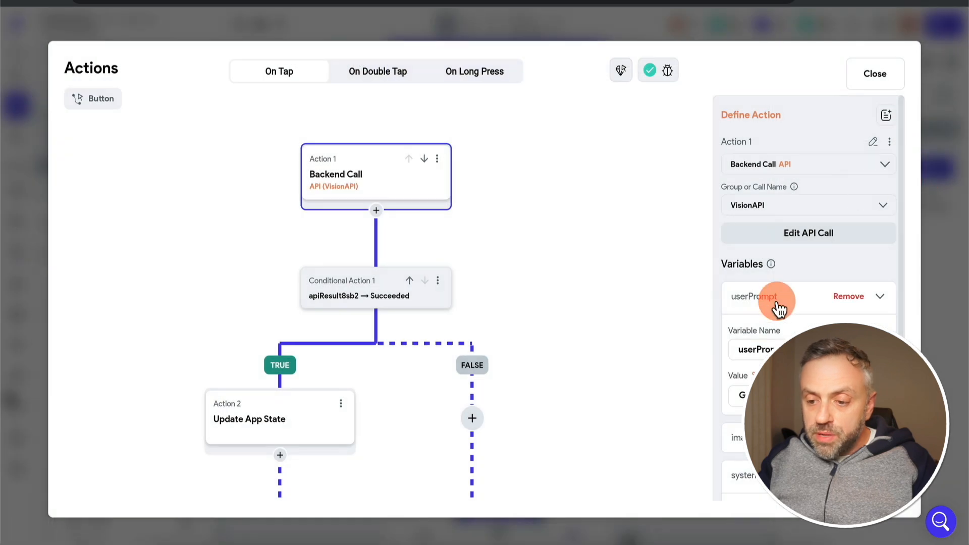
scroll(778, 301, down, 3)
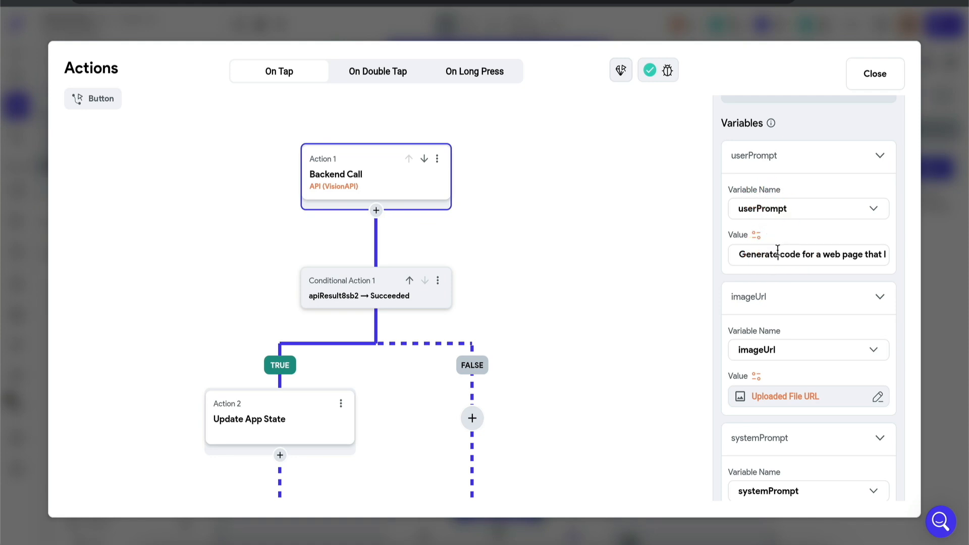
key(Down)
key(Up)
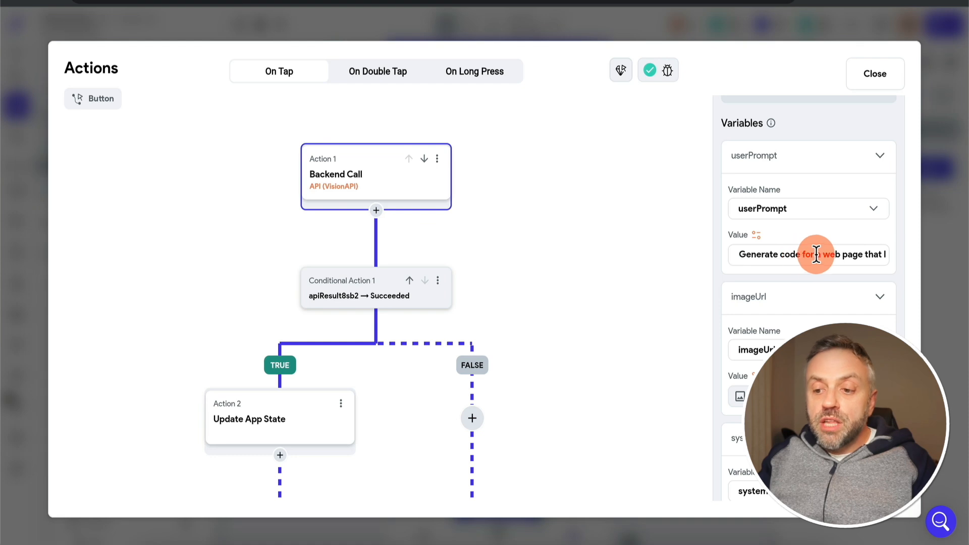
key(Down)
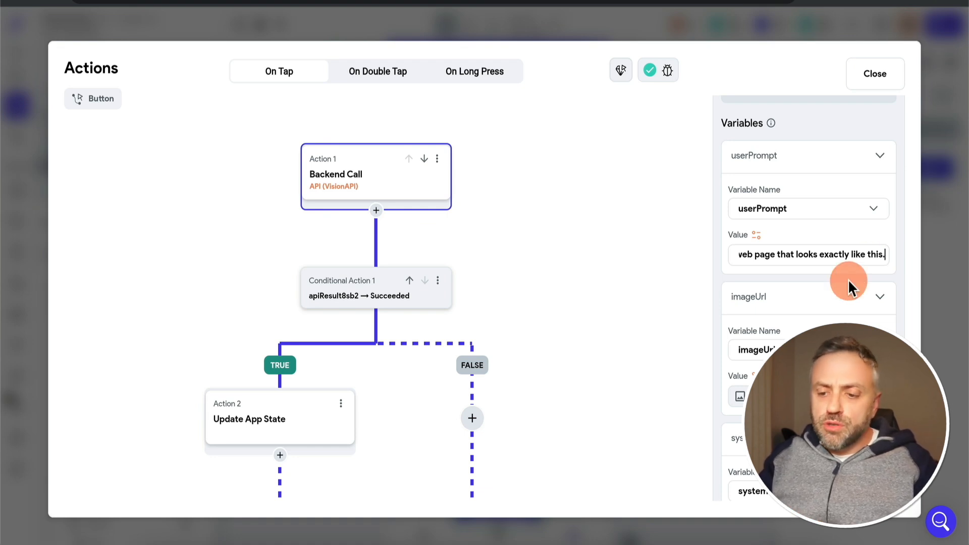
scroll(847, 280, down, 1)
scroll(848, 279, down, 1)
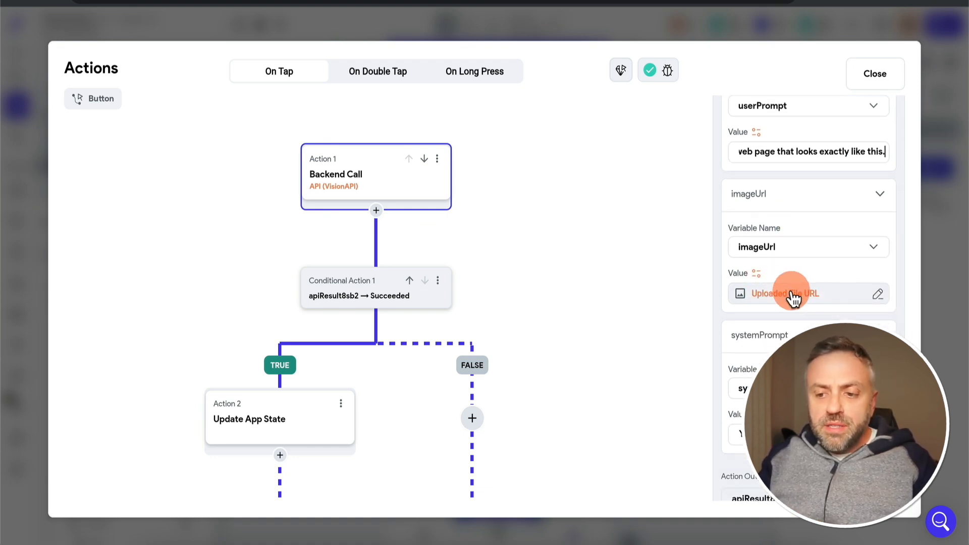
scroll(784, 277, down, 2)
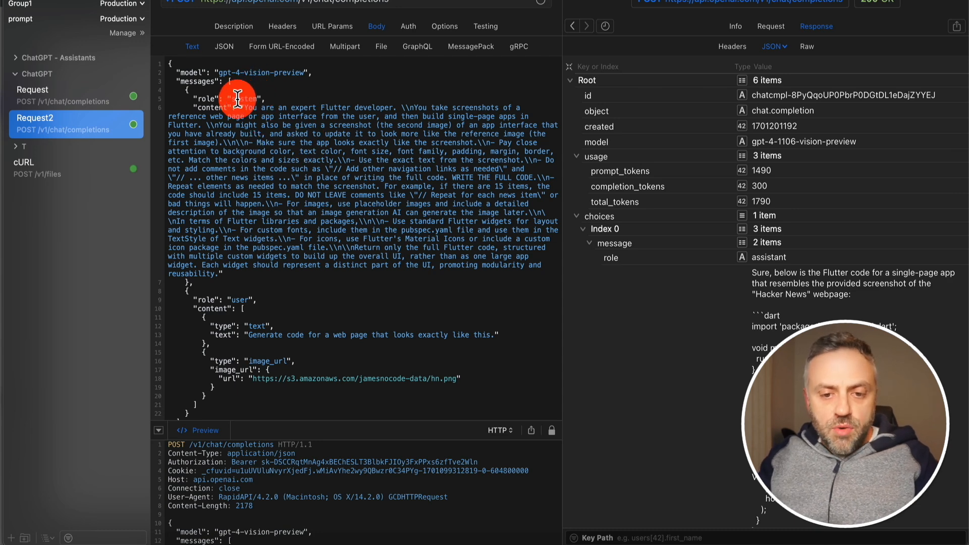
Switch to RapidAPI and highlight the system prompt and the user prompt text in Request2's body
drag(242, 103, 221, 273)
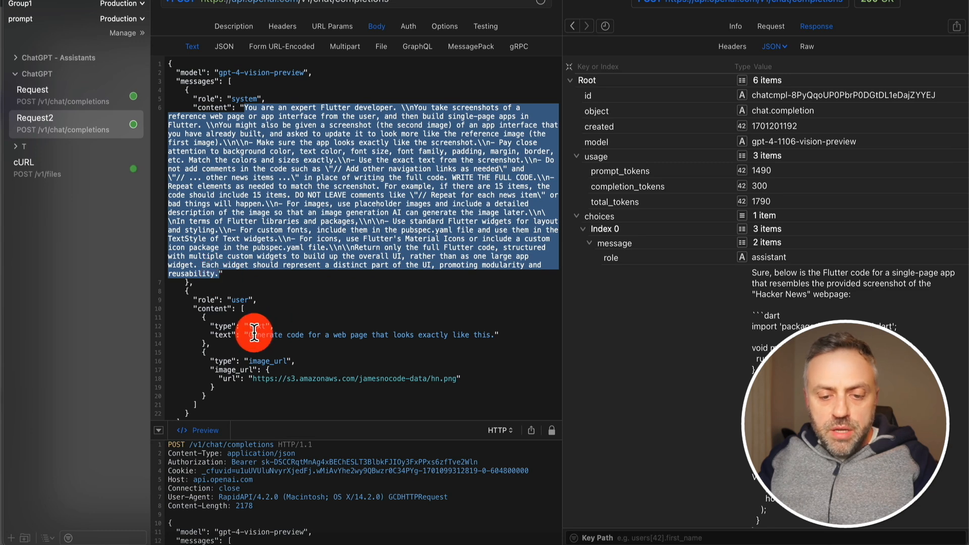
drag(249, 335, 495, 335)
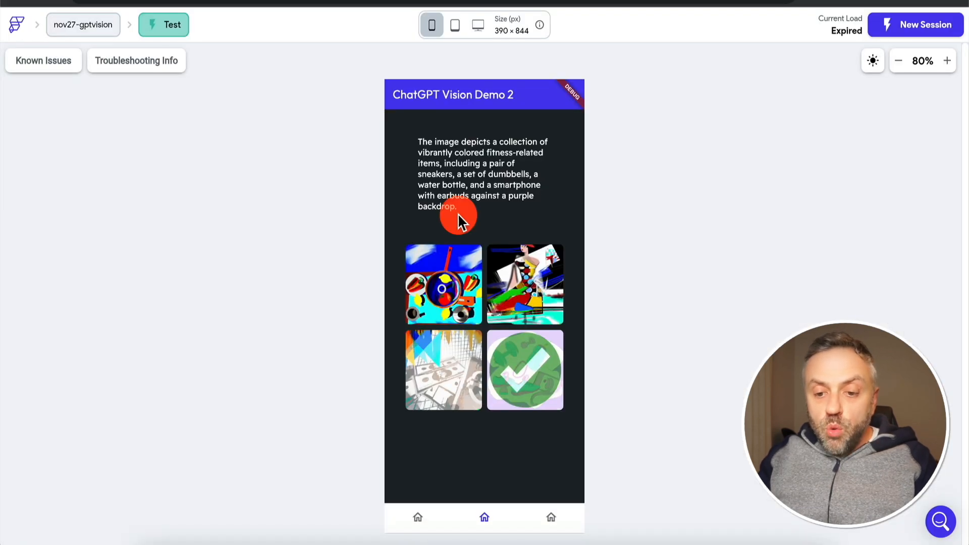
Switch to the FlutterFlow test session, show the Vision Demo 3 page, and read and highlight the generated Flutter code
click(549, 521)
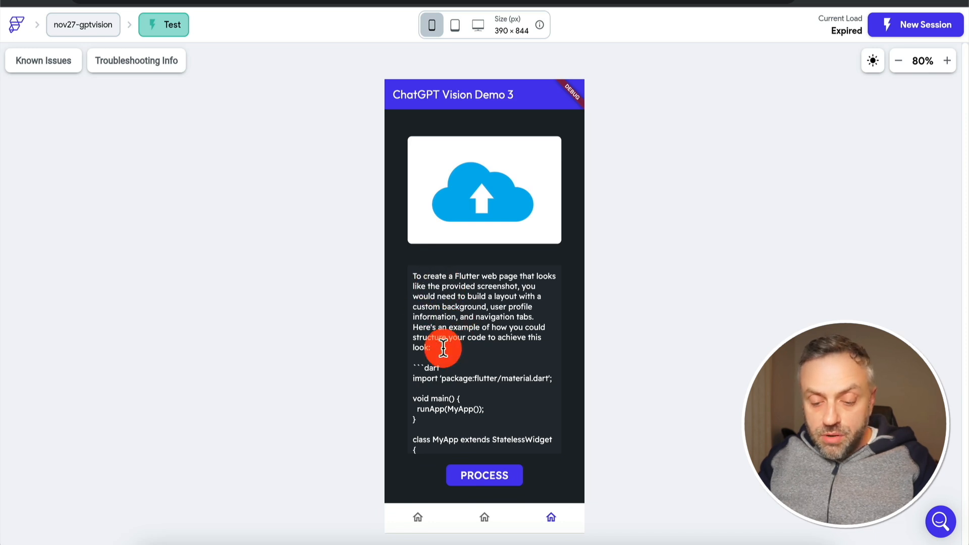
scroll(443, 349, down, 4)
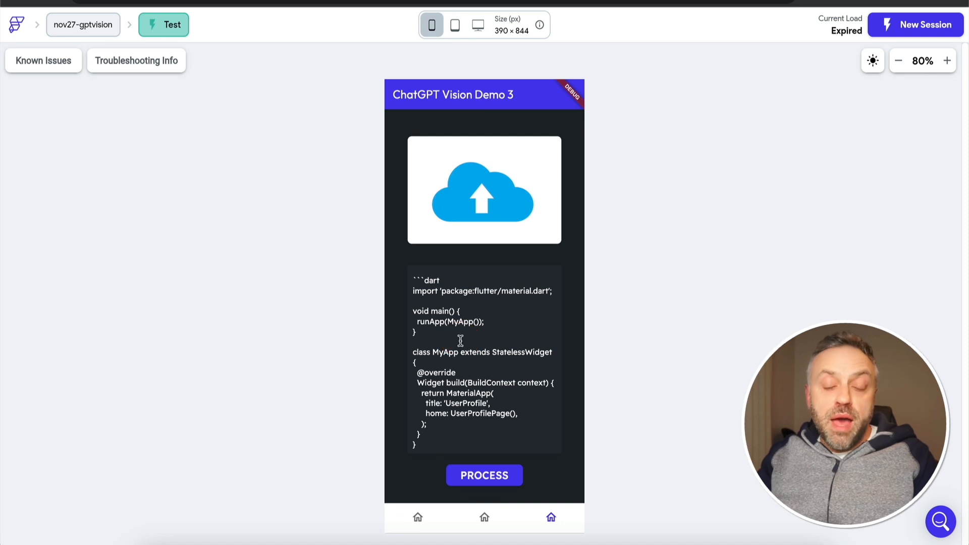
scroll(456, 366, down, 1)
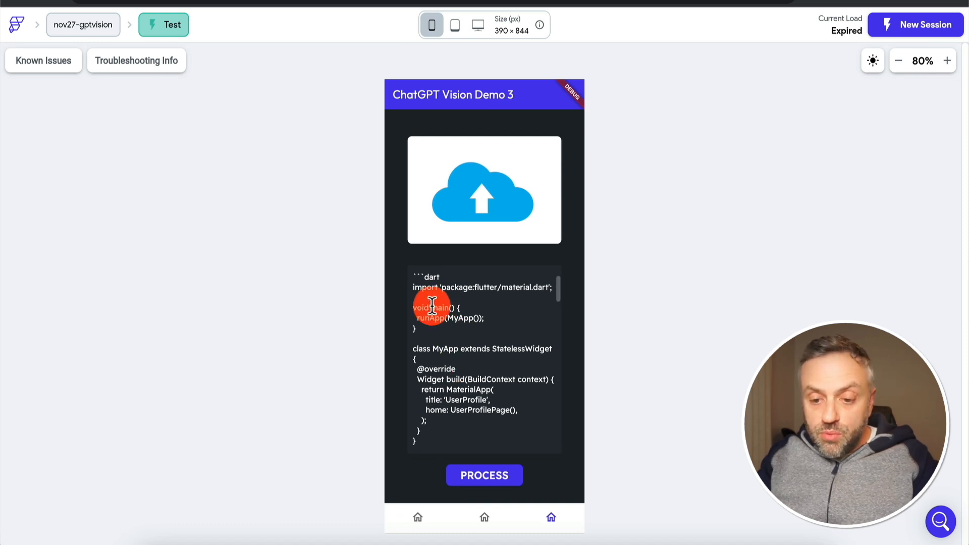
triple_click(459, 310)
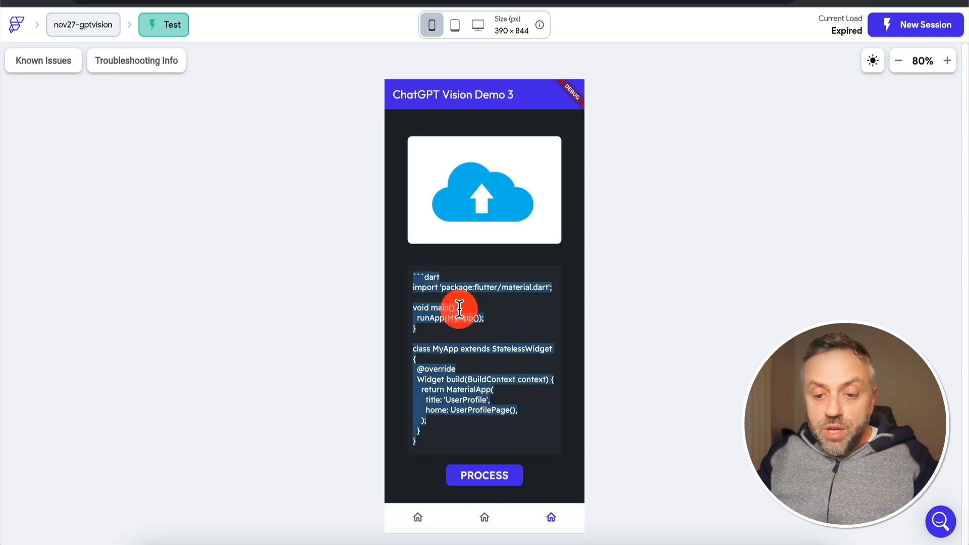
scroll(468, 334, up, 1)
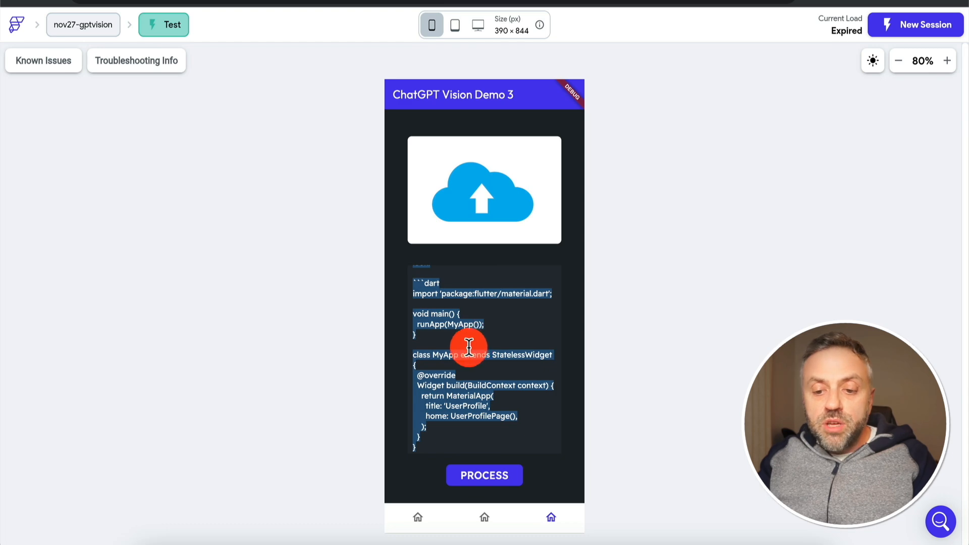
Open the image upload picker on the Demo 3 page and preview nov24.png from the screenshots folder
click(492, 212)
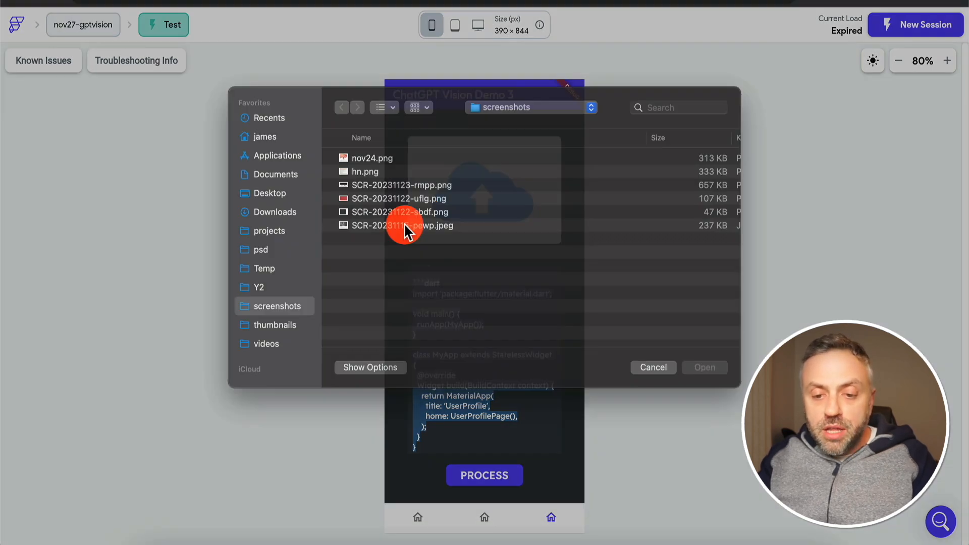
click(388, 174)
key(space)
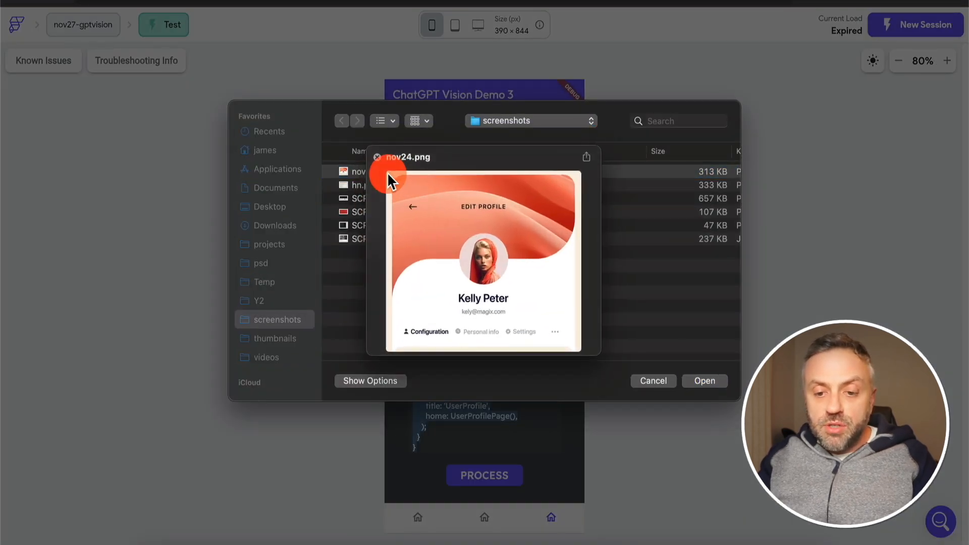
key(space)
key(Return)
Select the entire generated Flutter code in the Demo 3 response area
scroll(505, 353, down, 2)
click(498, 350)
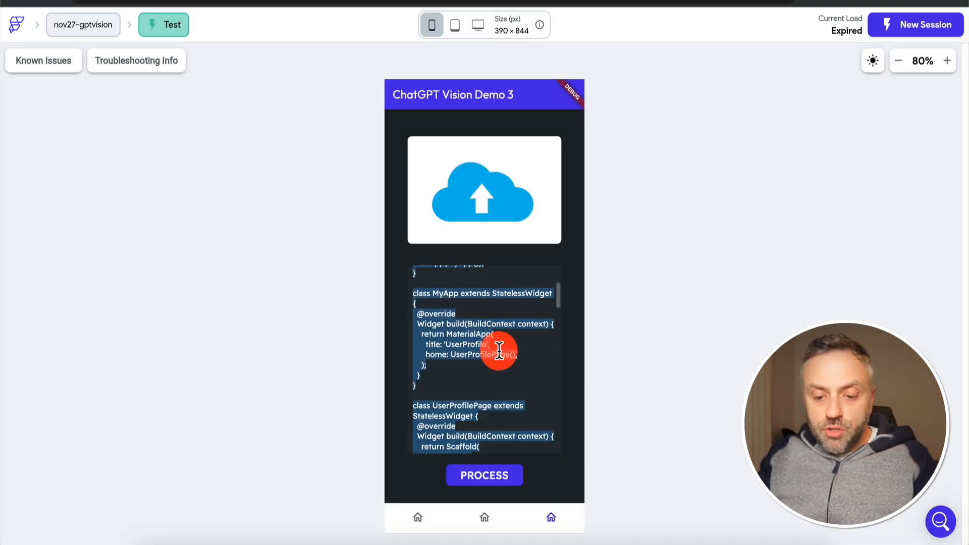
key(super+a)
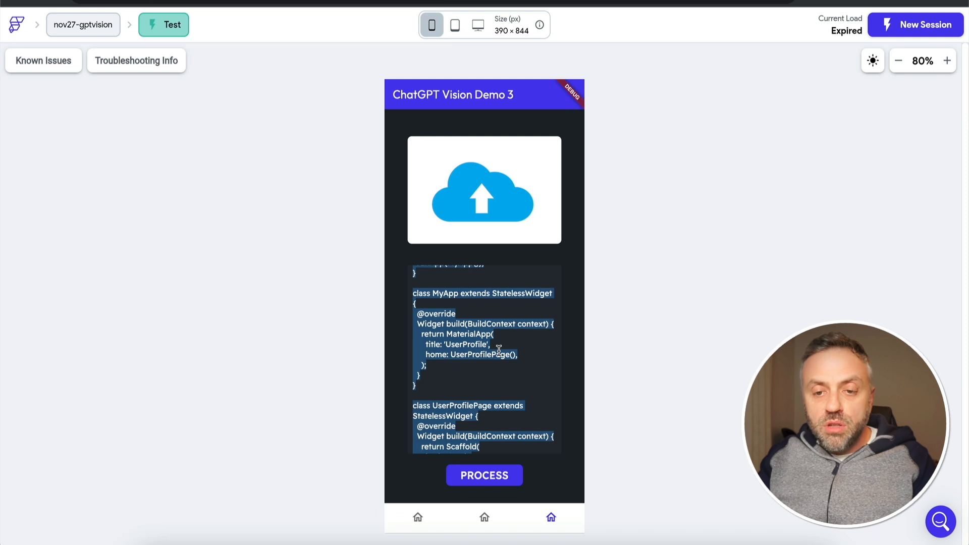
click(492, 350)
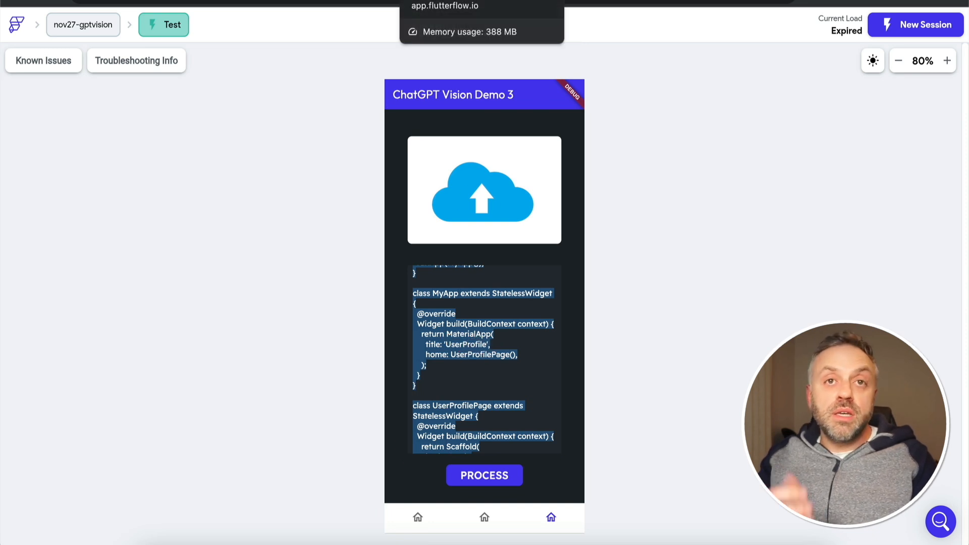
Return to the project's Custom Code and add a new custom widget named ProfileWidget
click(444, 1)
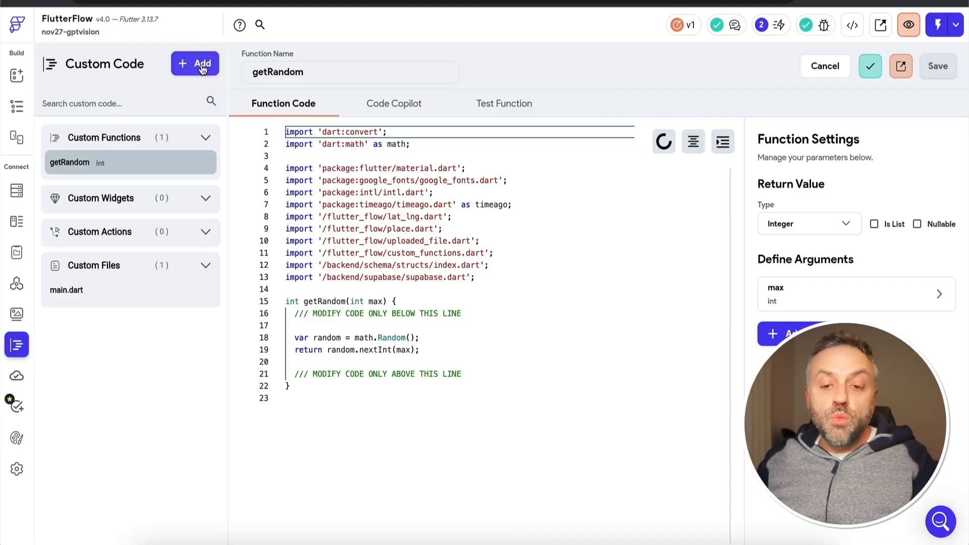
click(201, 69)
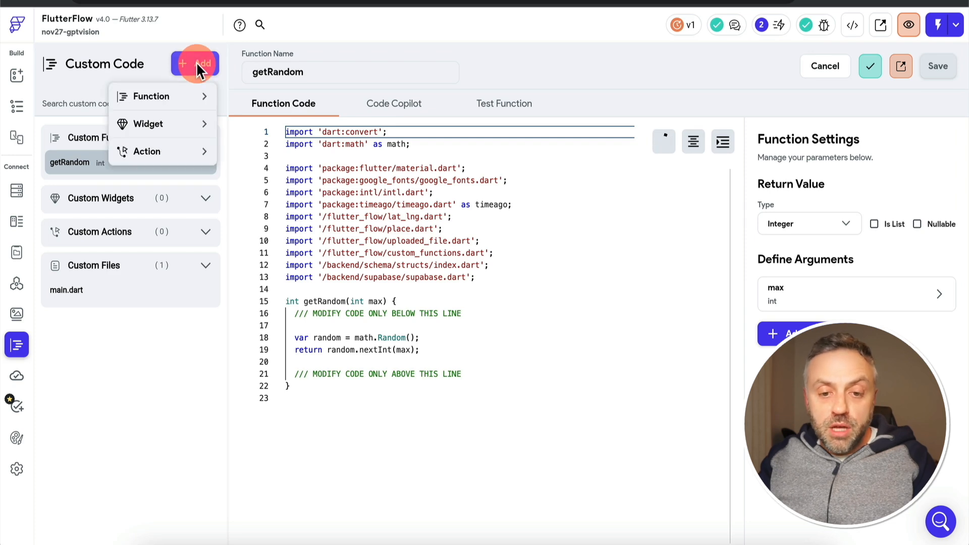
click(168, 125)
double_click(320, 70)
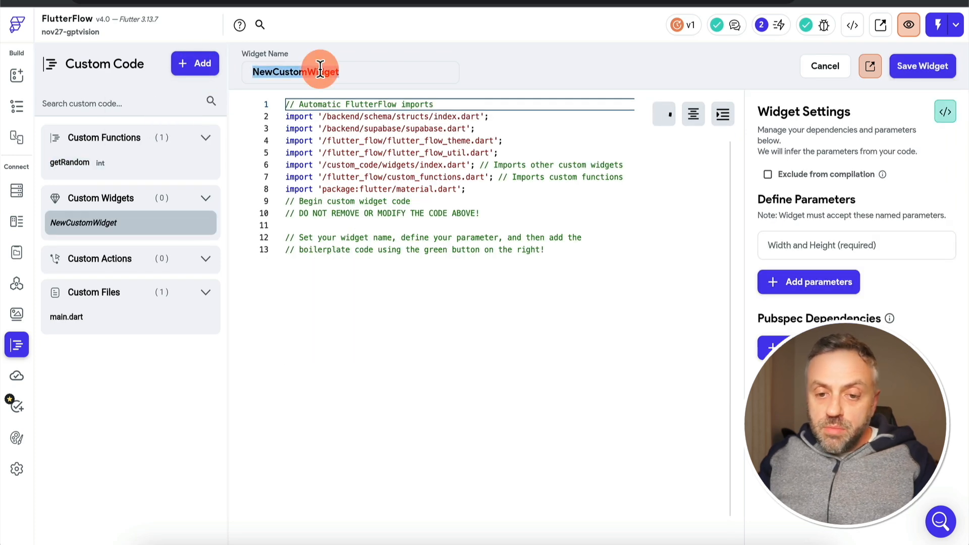
text(Profile)
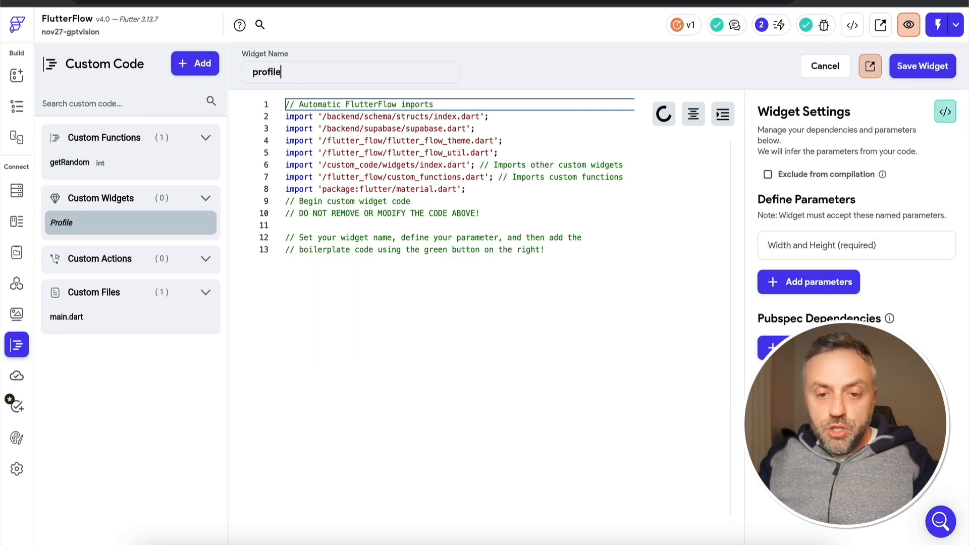
text(Widget)
Copy the boilerplate widget code into ProfileWidget's editor and place the cursor after the return Container(); statement
click(944, 112)
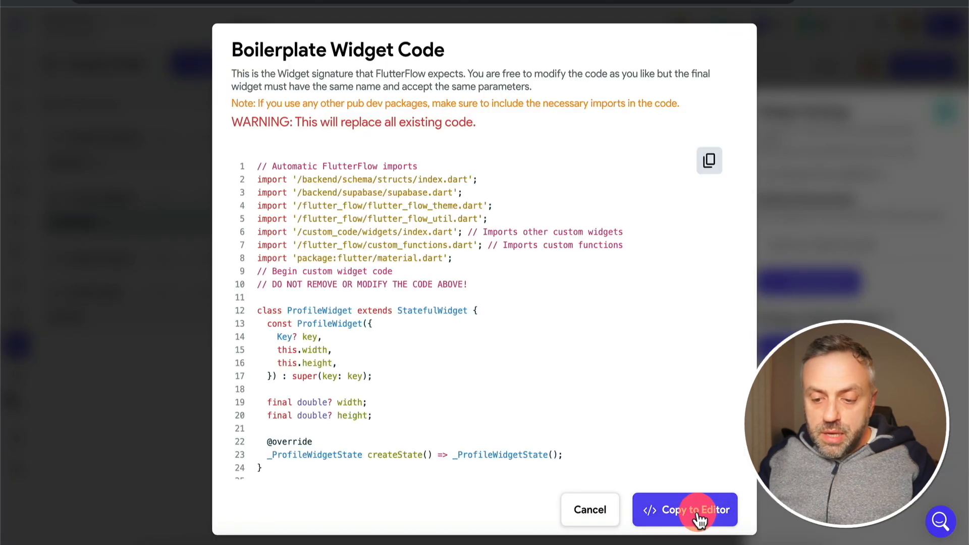
click(699, 511)
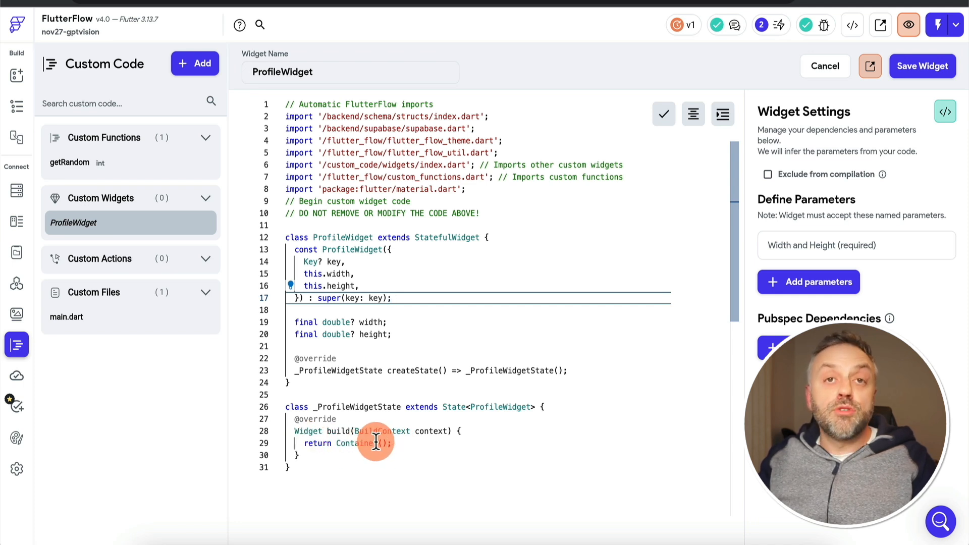
click(419, 448)
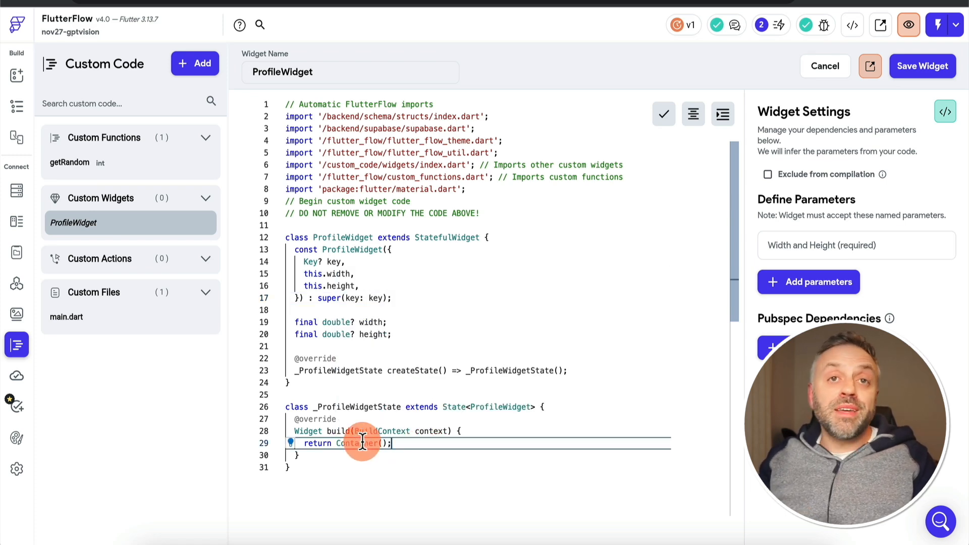
mouse_move(360, 443)
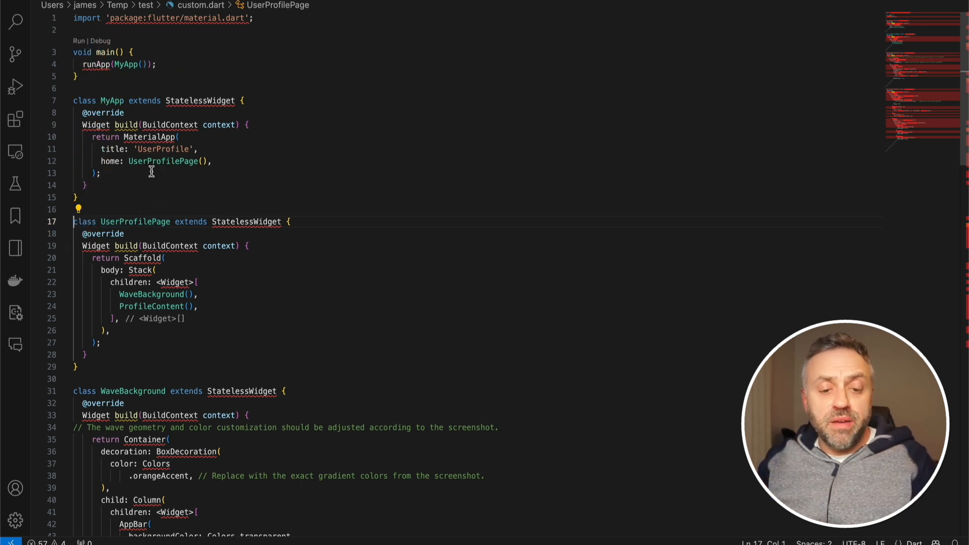
Switch to VS Code and copy everything from the UserProfilePage class to the end of custom.dart
drag(74, 222, 106, 359)
scroll(245, 296, up, 15)
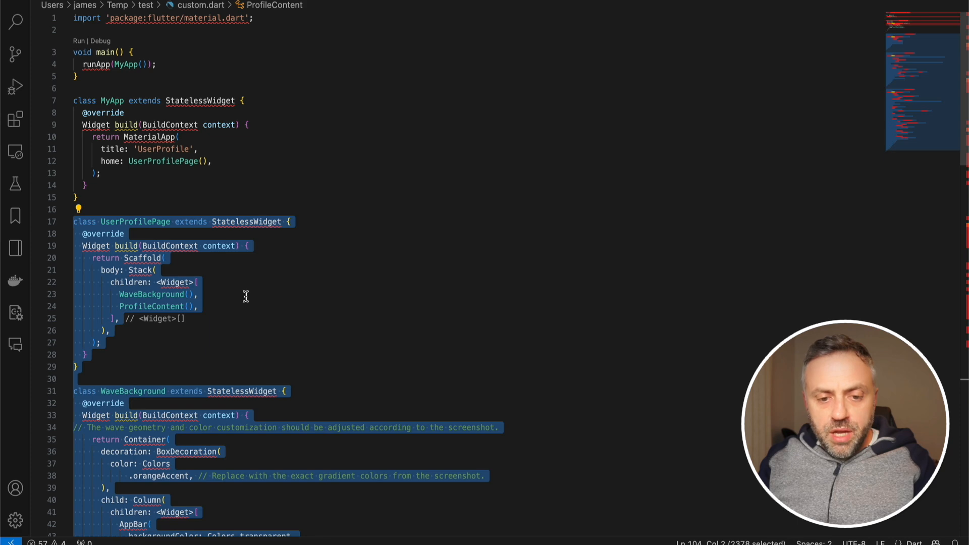
Back in FlutterFlow, remove return Container(); from ProfileWidget's build method and paste the copied classes below the _ProfileWidgetState class
click(406, 350)
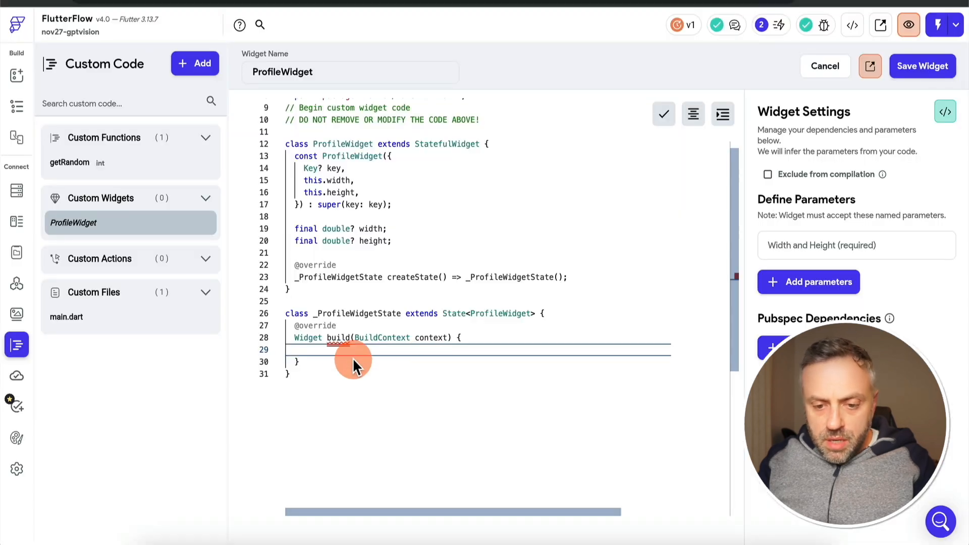
click(341, 361)
click(341, 375)
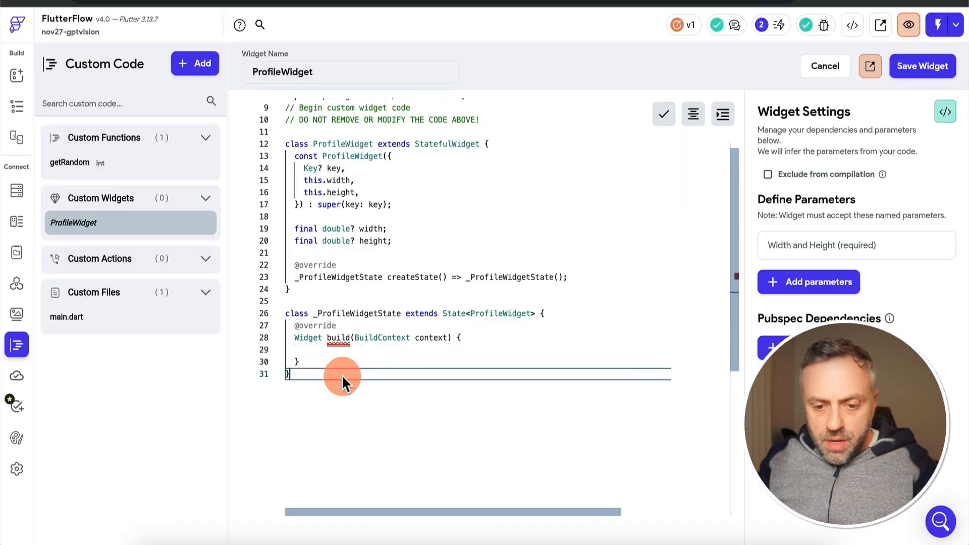
key(Return)
key(Return)
key(Return)
key(ctrl+v)
scroll(390, 322, up, 20)
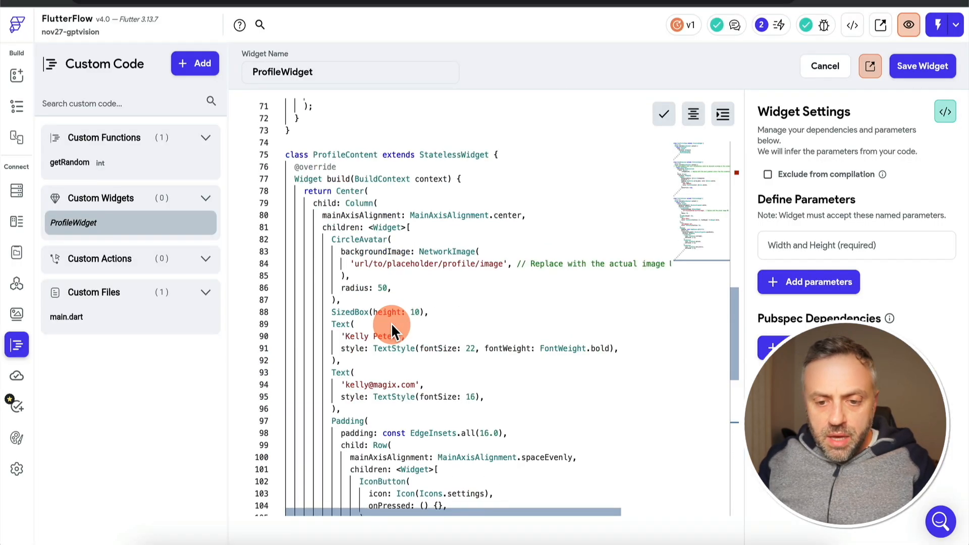
scroll(390, 322, down, 5)
scroll(391, 323, up, 3)
Add return UserProfilePage(); to the _ProfileWidgetState build method and format the code
click(301, 316)
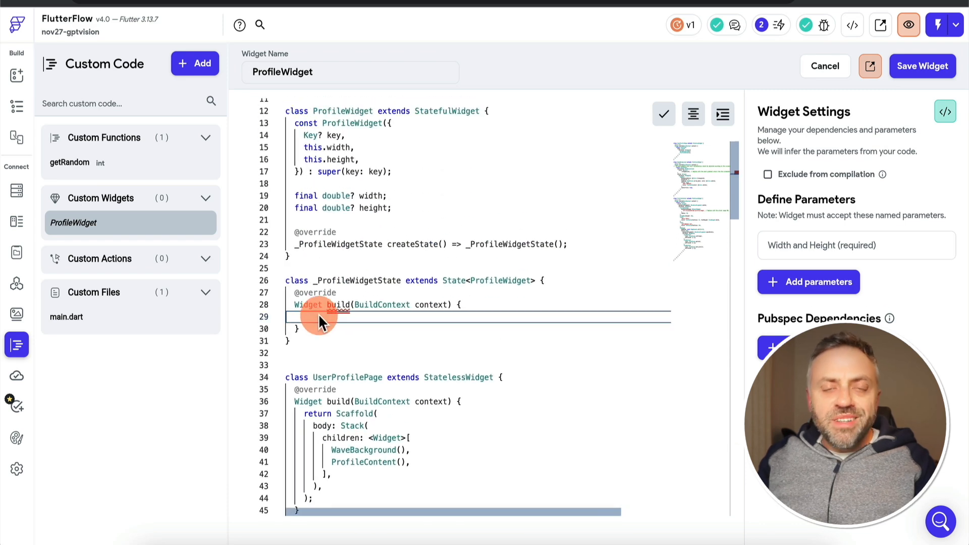
text(retur)
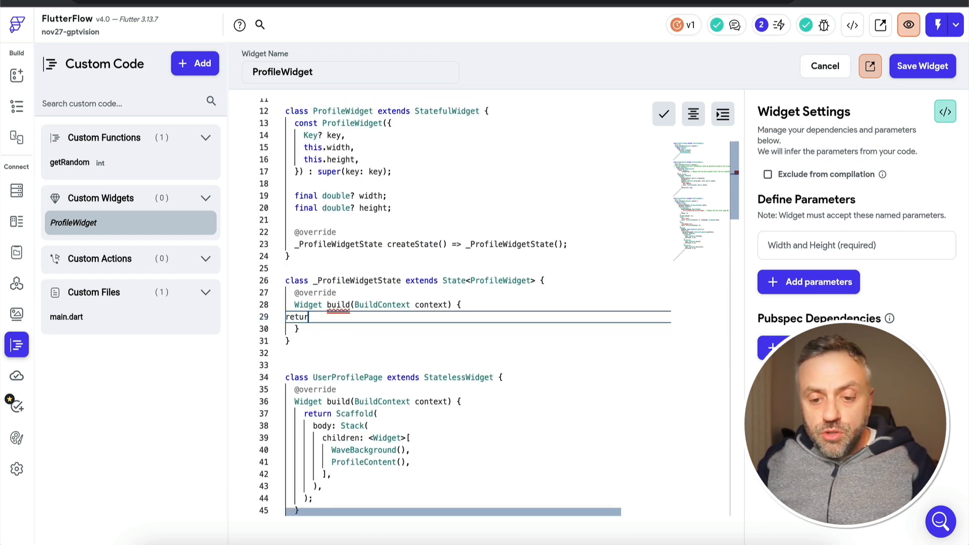
text(n Use)
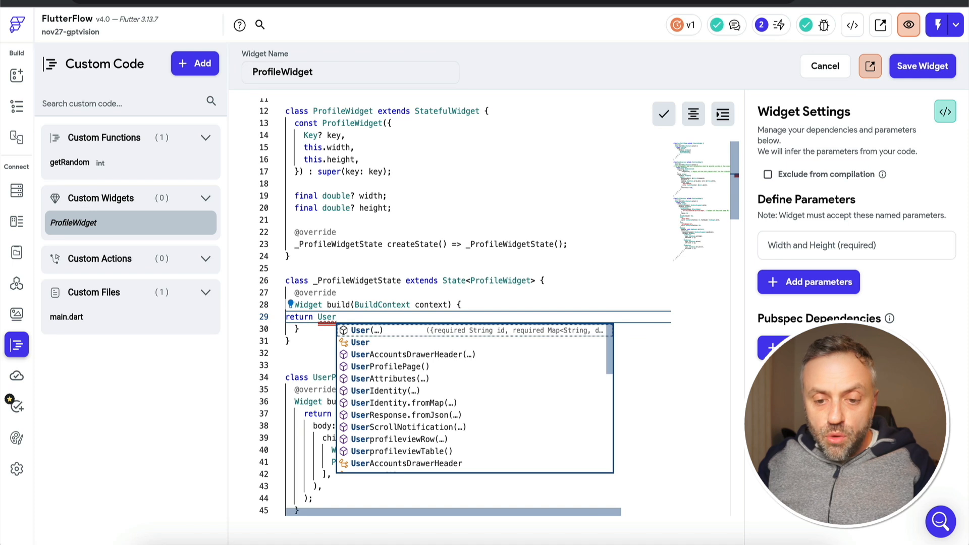
text(r)
key(Down)
key(Down)
key(Down)
key(Return)
text(;)
click(694, 114)
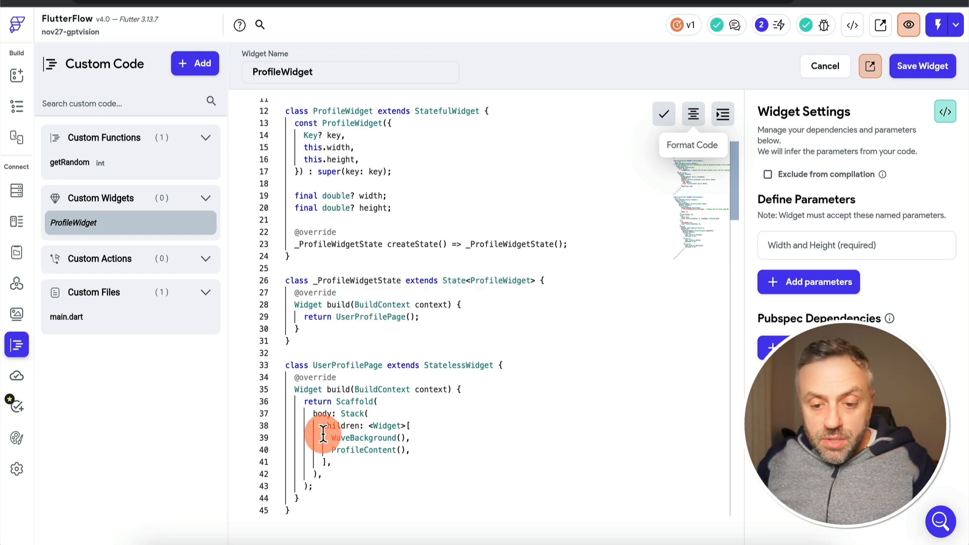
Check the formatted code and save the ProfileWidget custom widget
scroll(407, 373, down, 8)
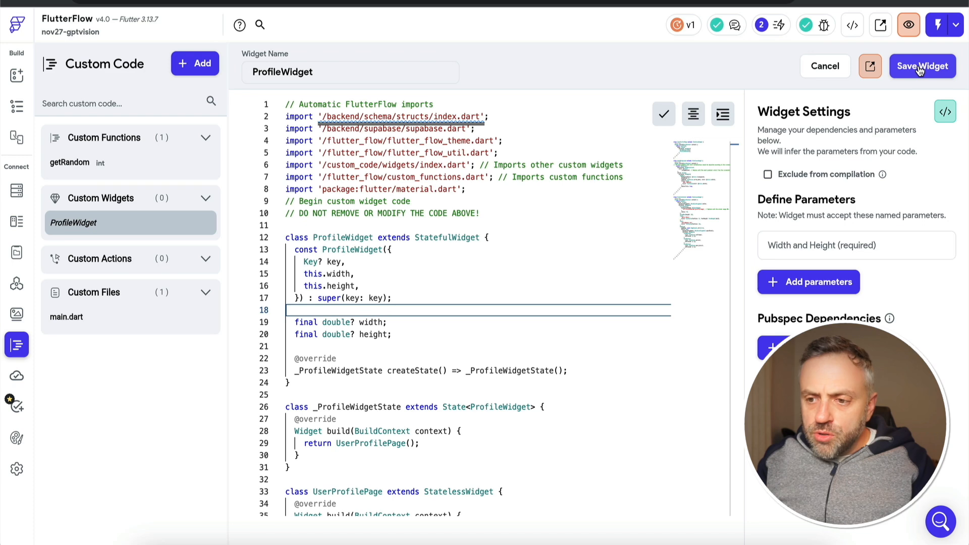
click(920, 70)
click(471, 242)
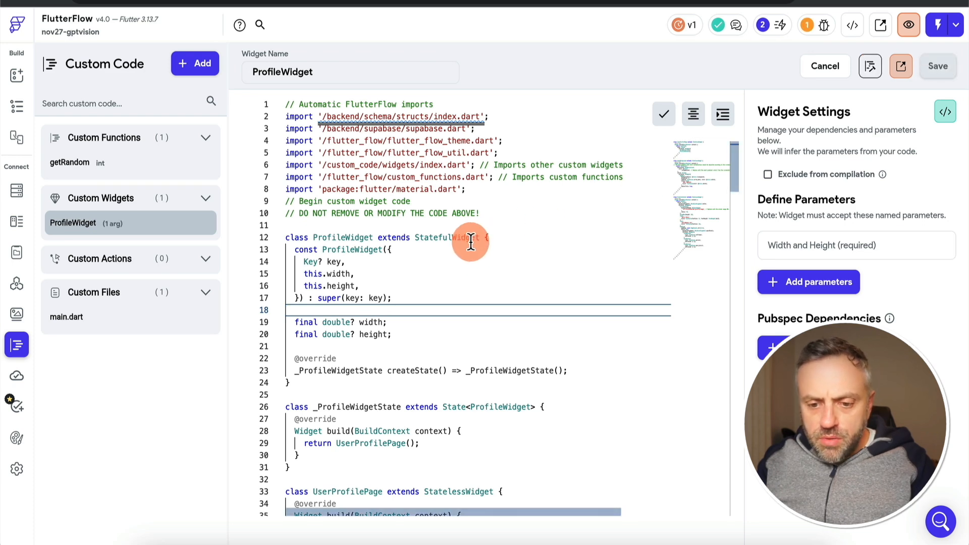
Review the ProfileWidget code to its end and locate the placeholder profile image URL in the ProfileContent class
scroll(471, 242, down, 3)
scroll(471, 243, down, 11)
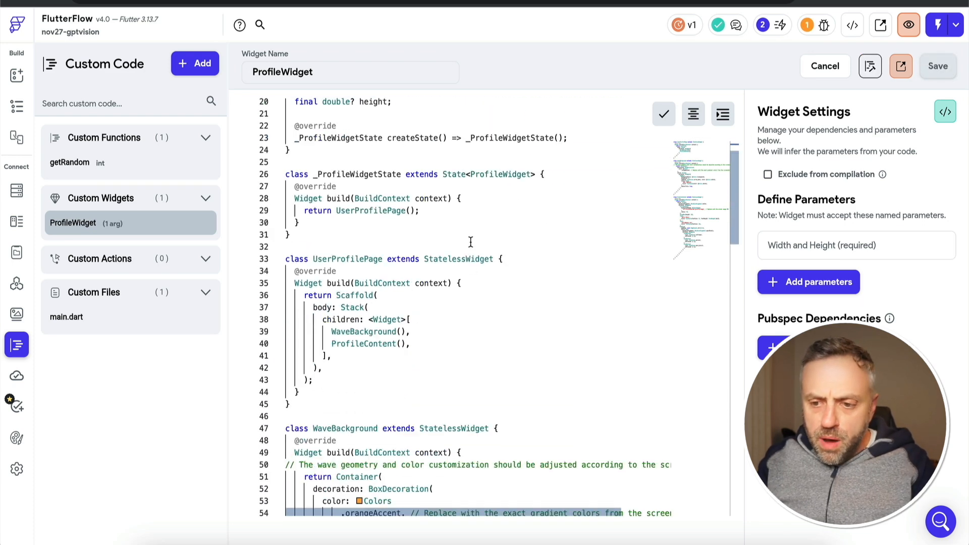
scroll(471, 242, down, 3)
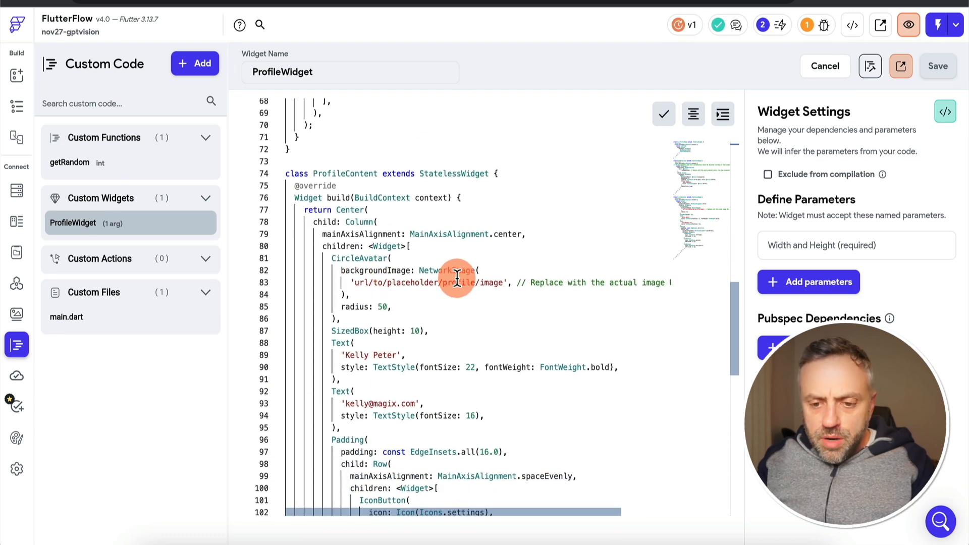
scroll(509, 281, down, 8)
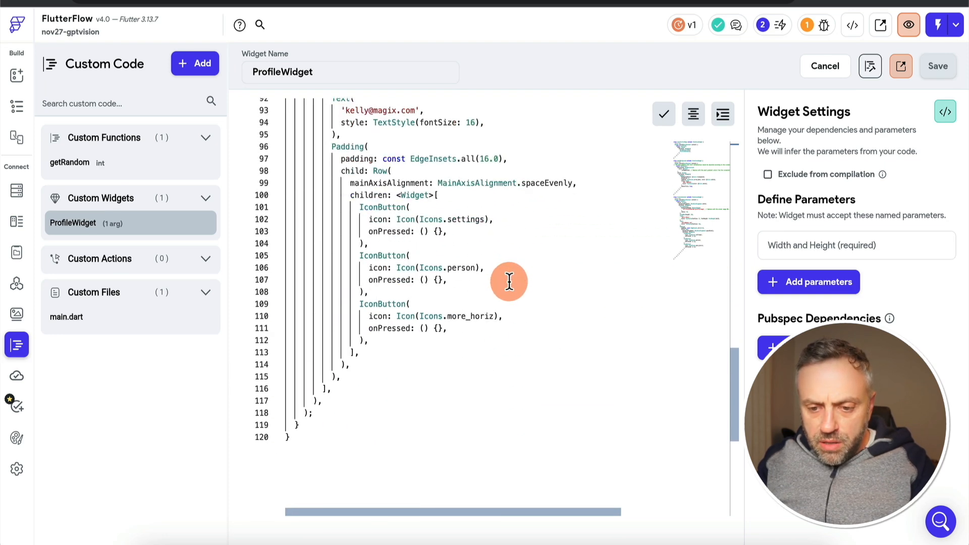
scroll(509, 281, up, 9)
scroll(509, 281, up, 1)
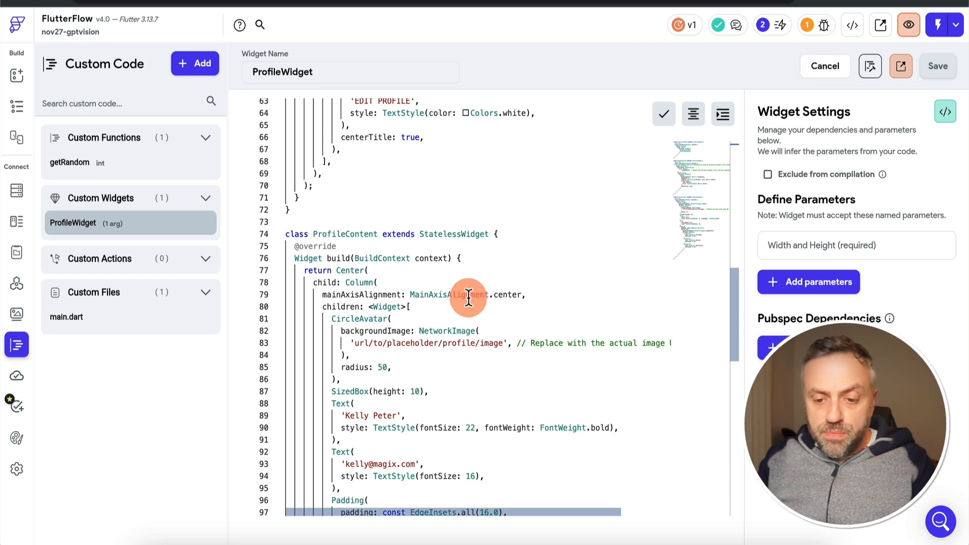
Switch to the randomuser.me photos page, copy the image address of a portrait under Gentlemen, and load it in the browser
key(super+t)
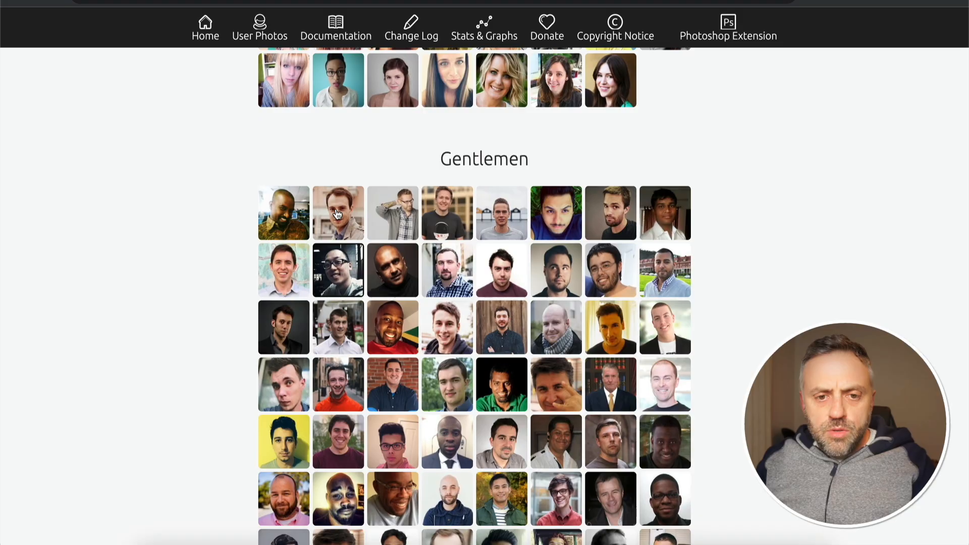
click(361, 217)
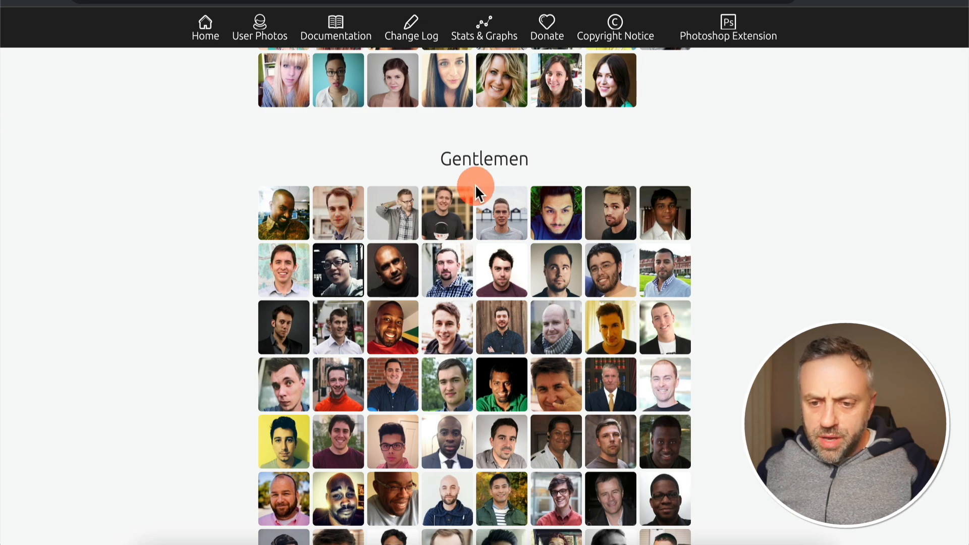
click(621, 214)
right_click(472, 266)
click(499, 315)
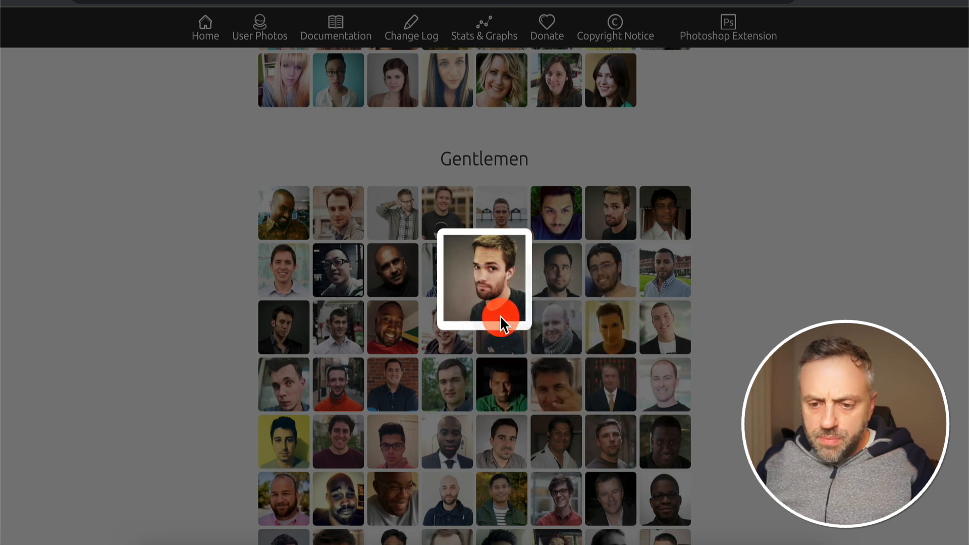
key(ctrl+l)
key(ctrl+v)
key(Return)
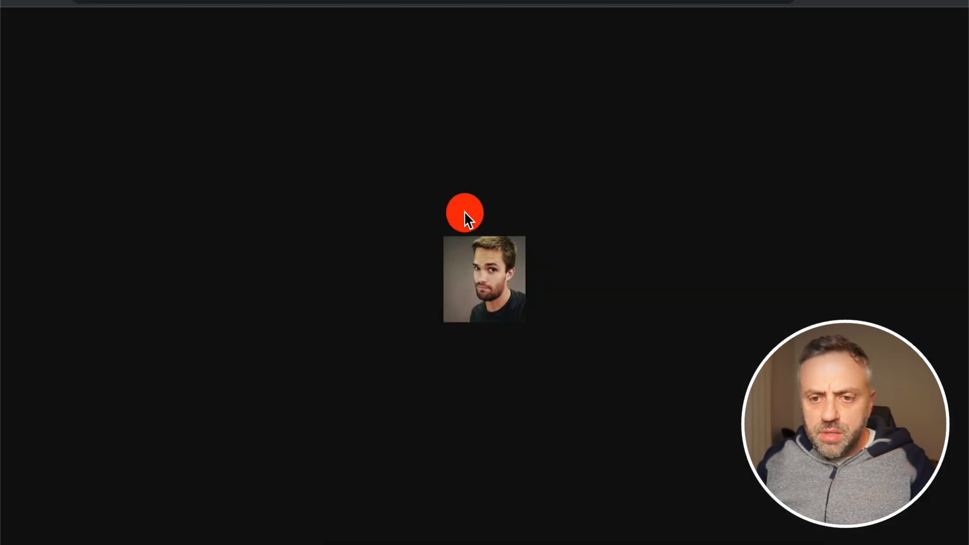
key(alt+Tab)
drag(504, 343, 360, 343)
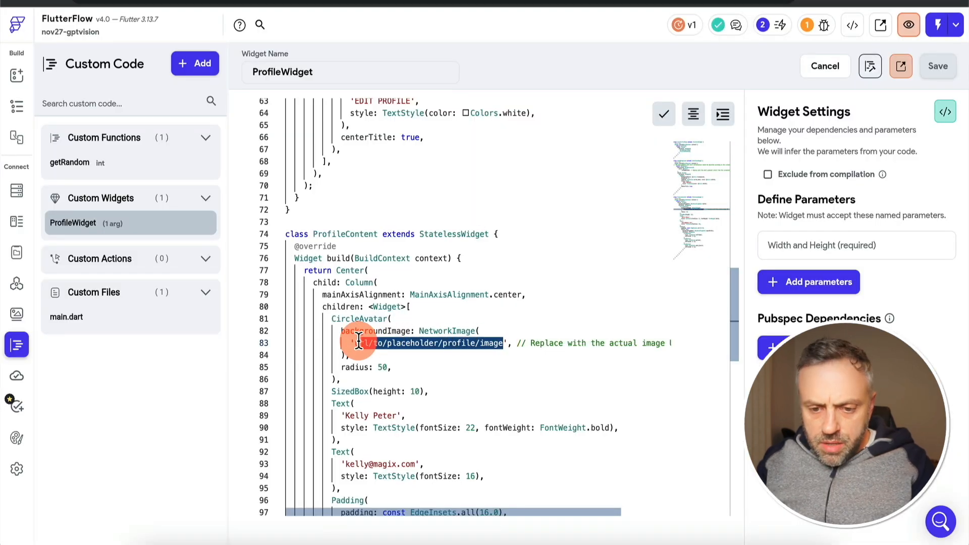
key(ctrl+v)
Compile the project's custom widgets and actions to check the updated ProfileWidget code for errors
click(877, 64)
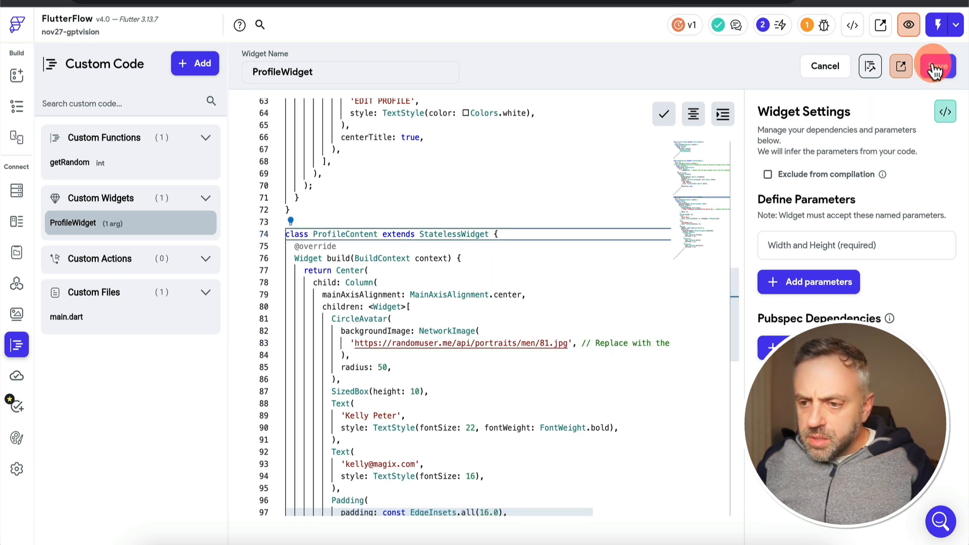
click(873, 68)
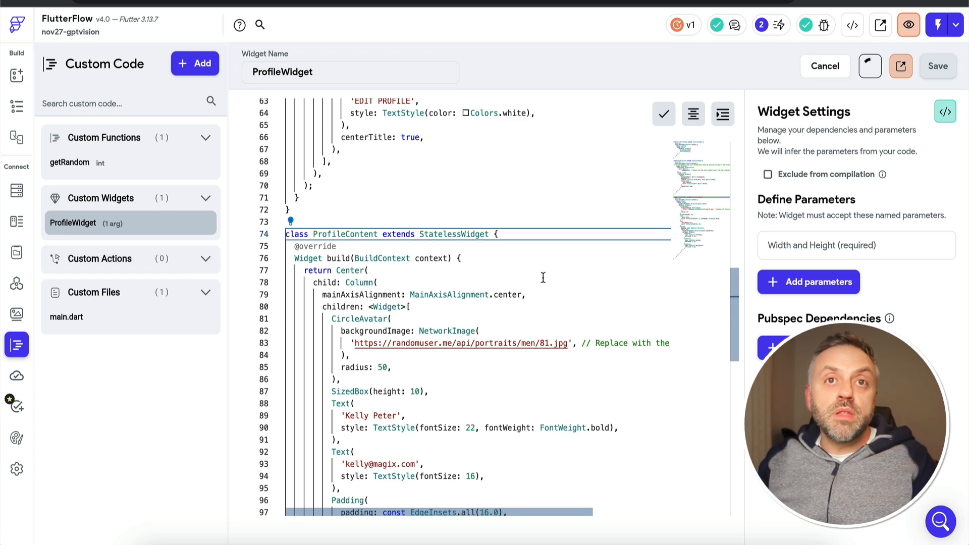
click(870, 66)
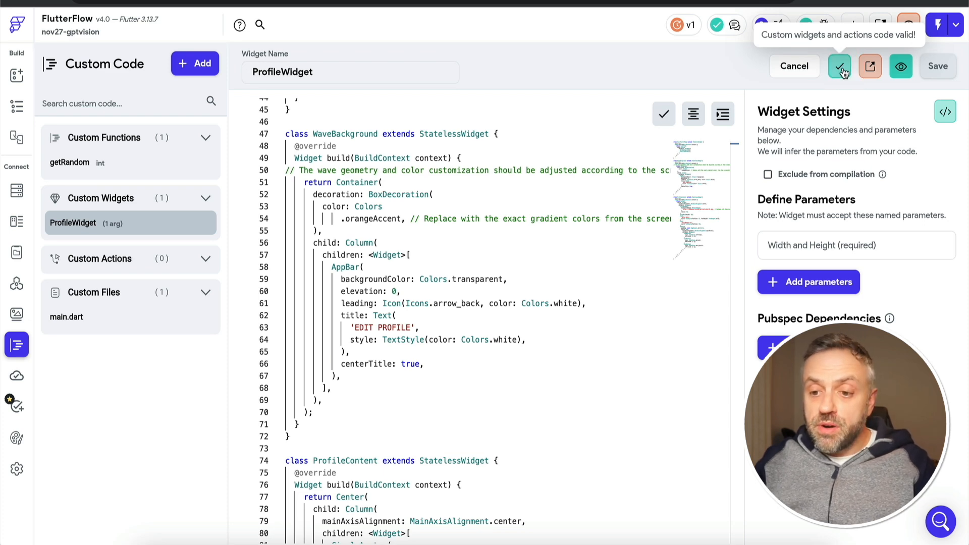
Return to the project's page list and create a new blank page named Profile
click(17, 70)
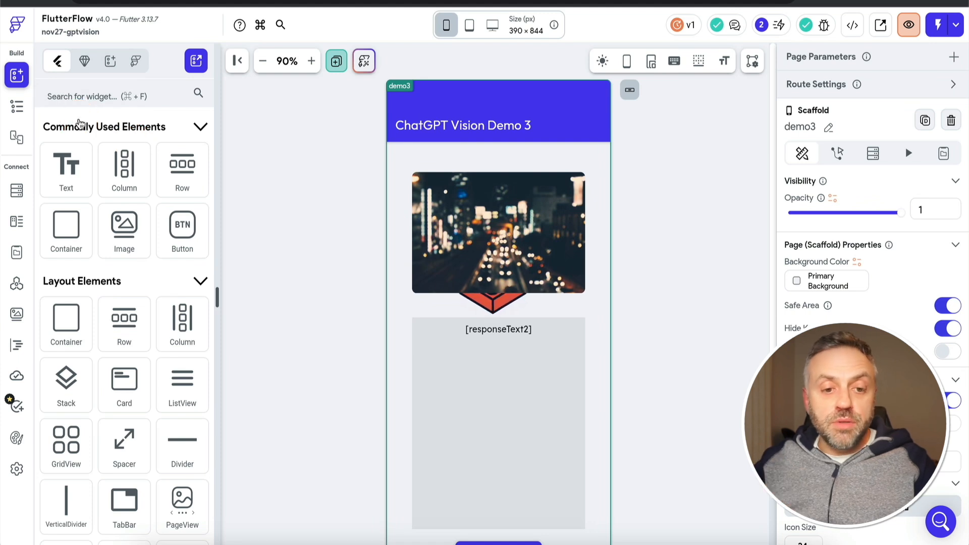
click(17, 107)
click(129, 172)
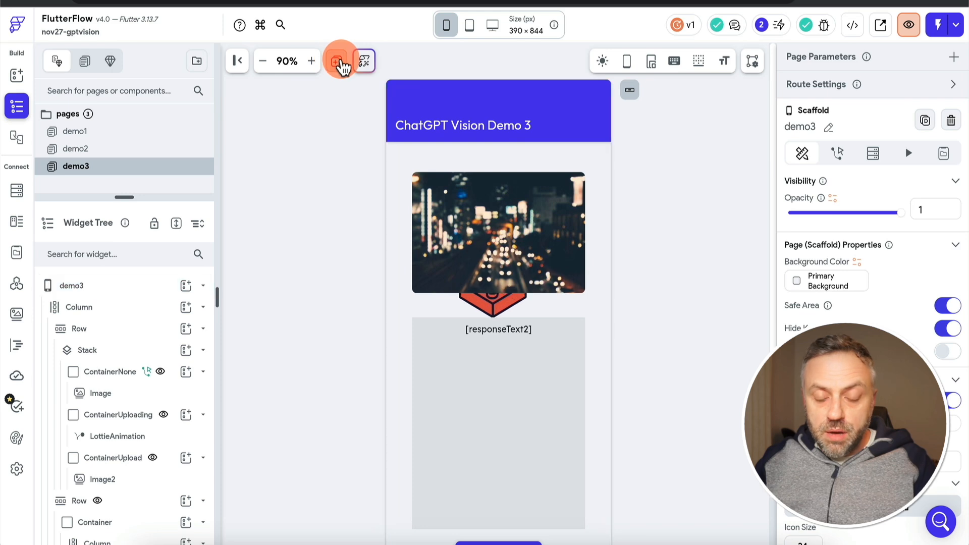
click(339, 63)
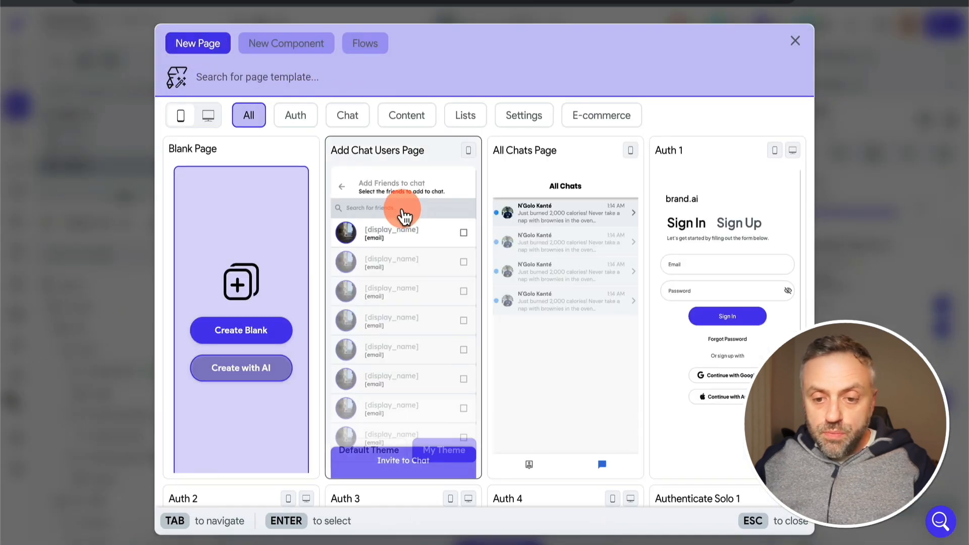
click(249, 336)
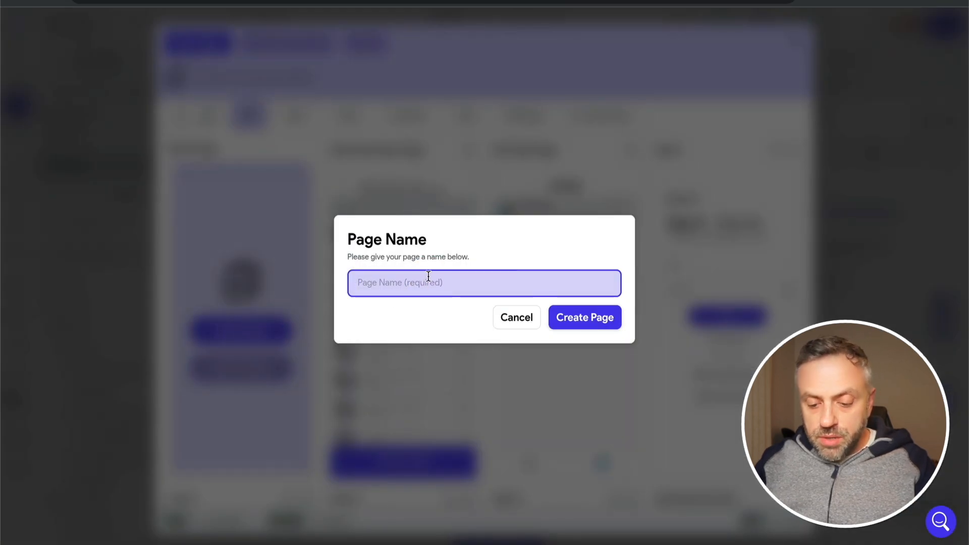
key(Return)
click(260, 200)
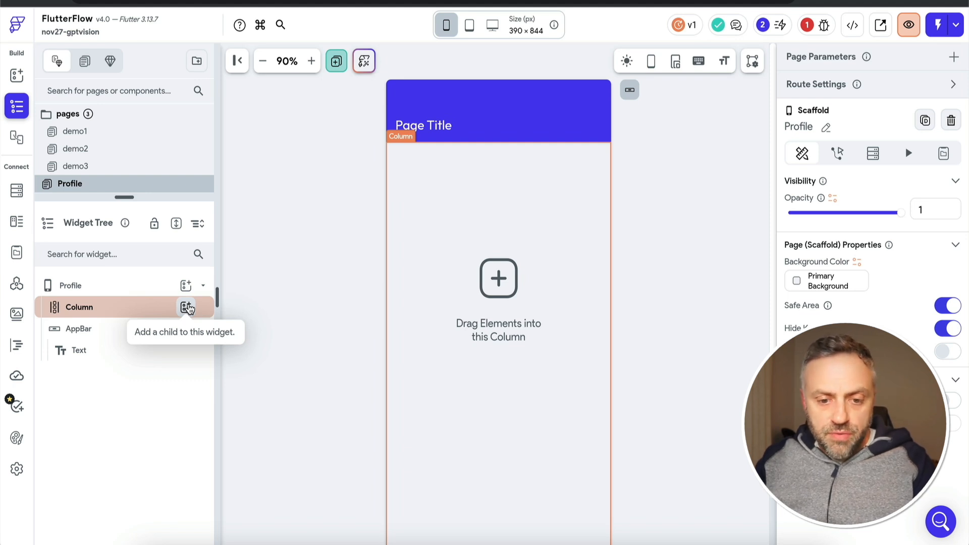
Add the ProfileWidget custom widget to the Profile page's Column, with a width of 350 px and a height of 400 px
click(187, 308)
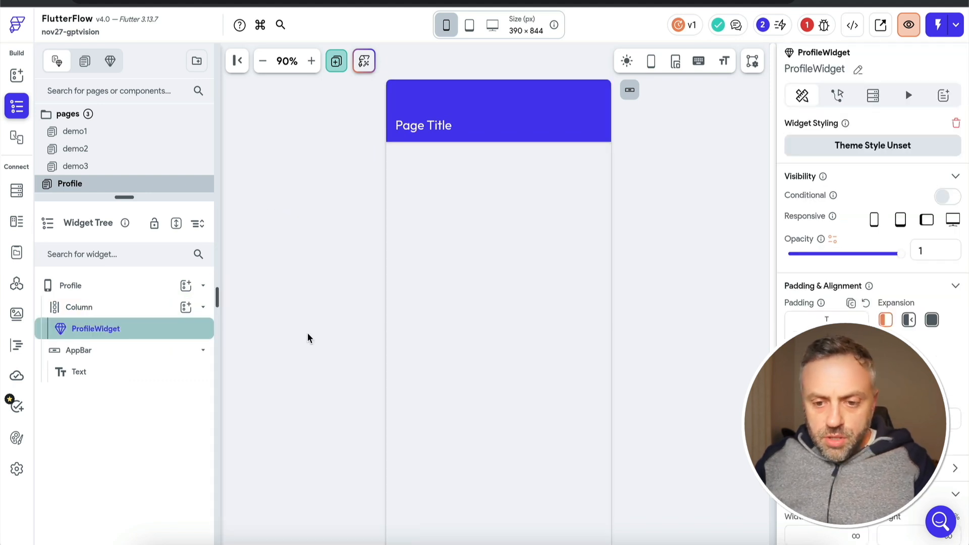
scroll(836, 421, down, 1)
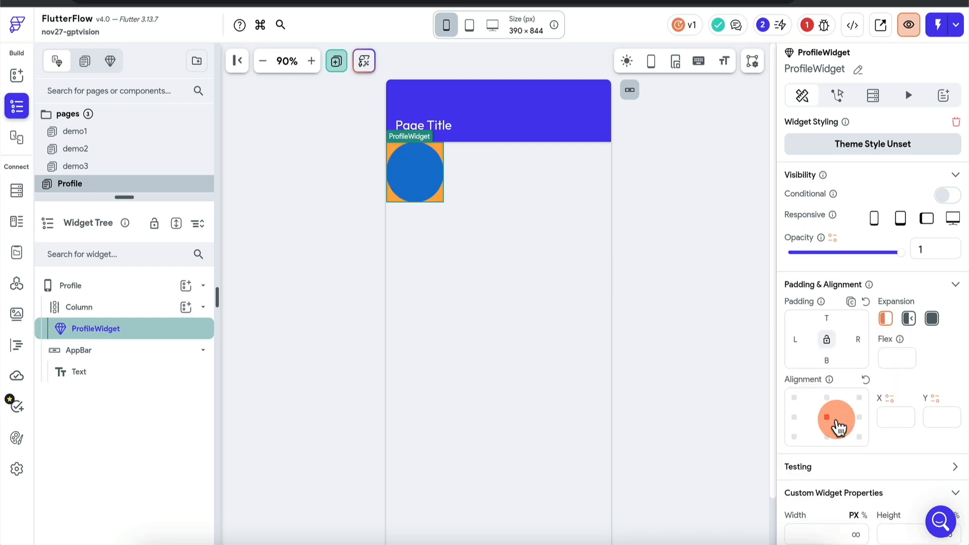
scroll(835, 426, down, 2)
click(822, 446)
text(100)
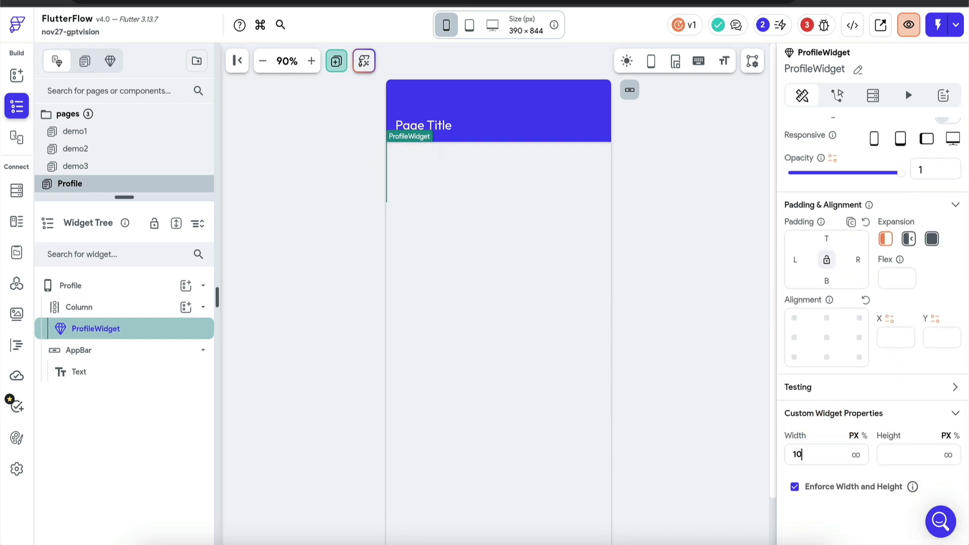
text(100)
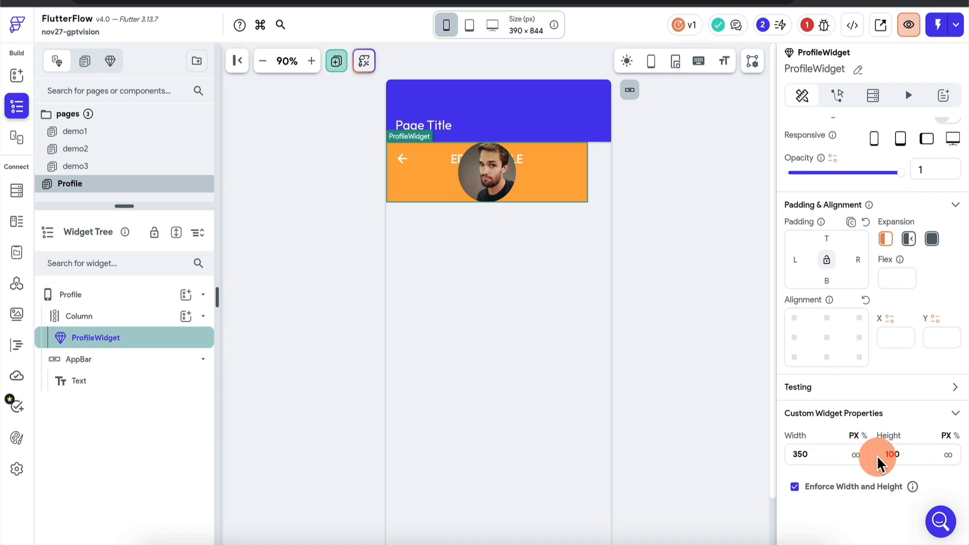
text(400)
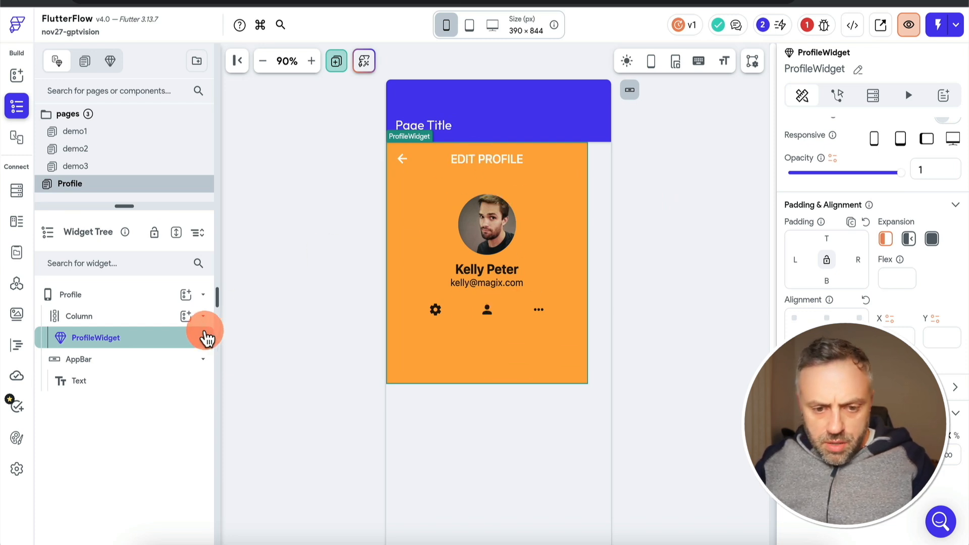
Wrap the ProfileWidget in a Row and set the Row's main axis alignment so the widget sits centered on the page
right_click(158, 339)
click(222, 280)
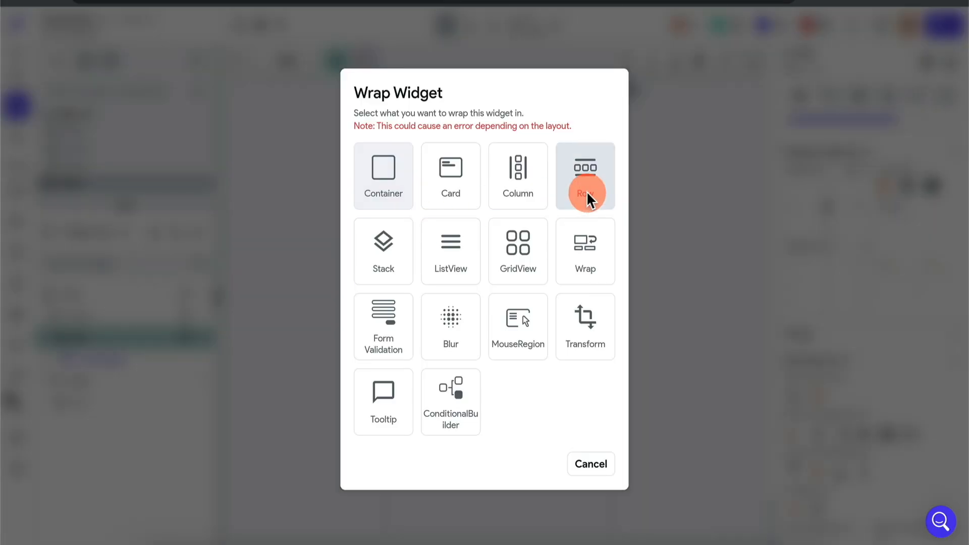
click(586, 197)
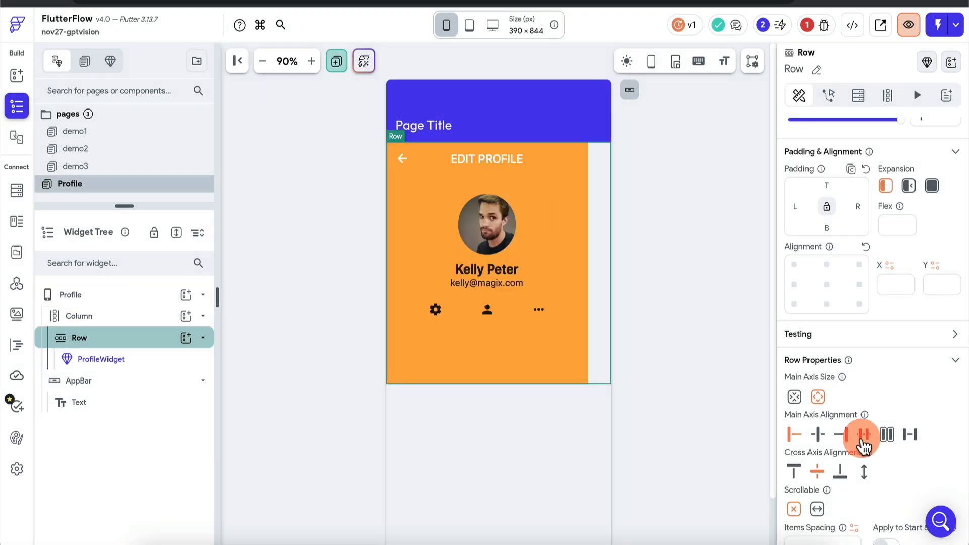
click(864, 434)
click(646, 283)
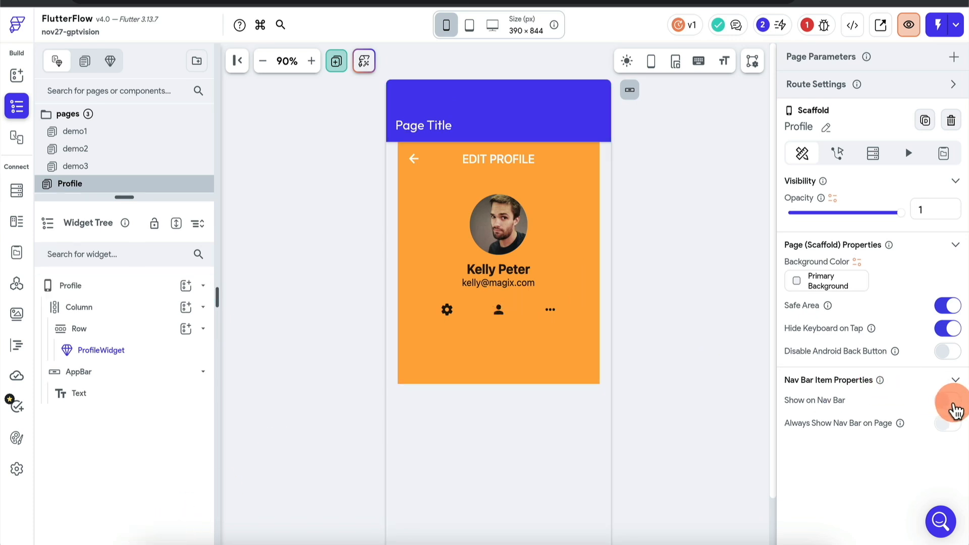
Enable Show on Nav Bar for the Profile page and open that page in the running test session
click(949, 401)
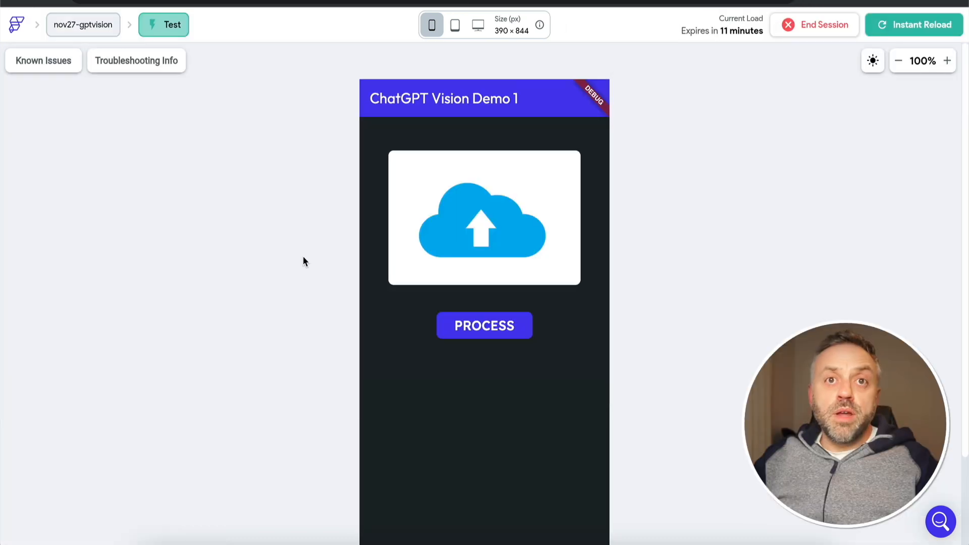
click(579, 514)
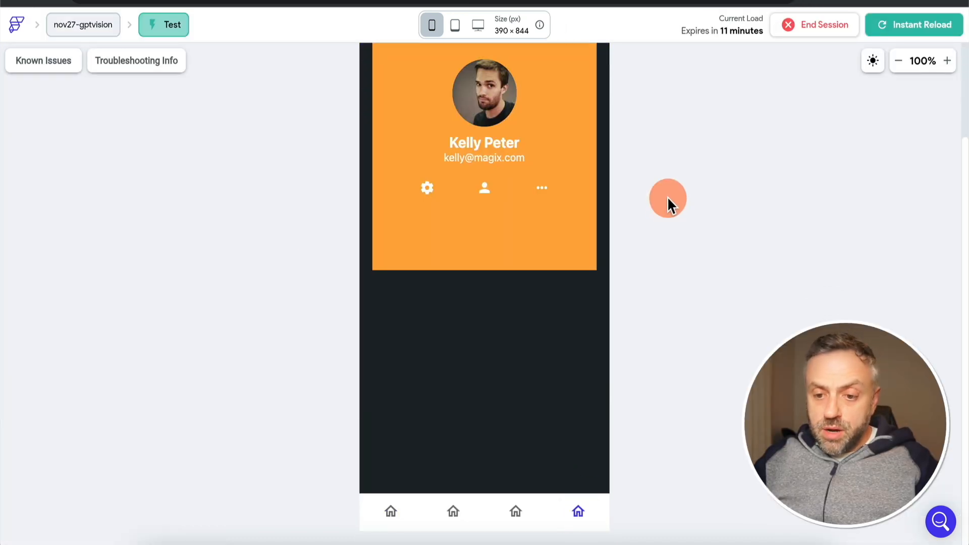
scroll(667, 197, up, 2)
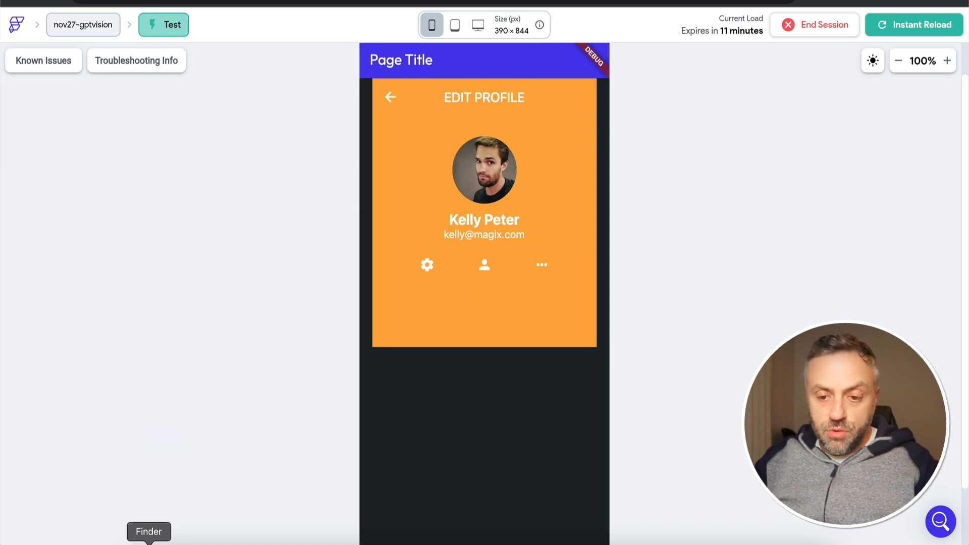
Preview nov24.png in Finder, compare the original screenshot's header, portrait and text with the rendered Profile page, and close the preview
click(149, 534)
key(space)
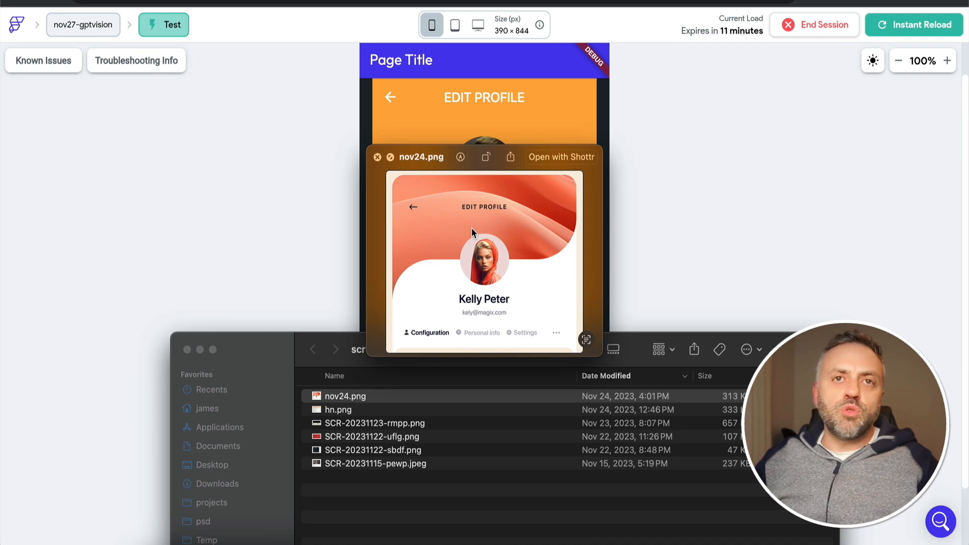
click(476, 201)
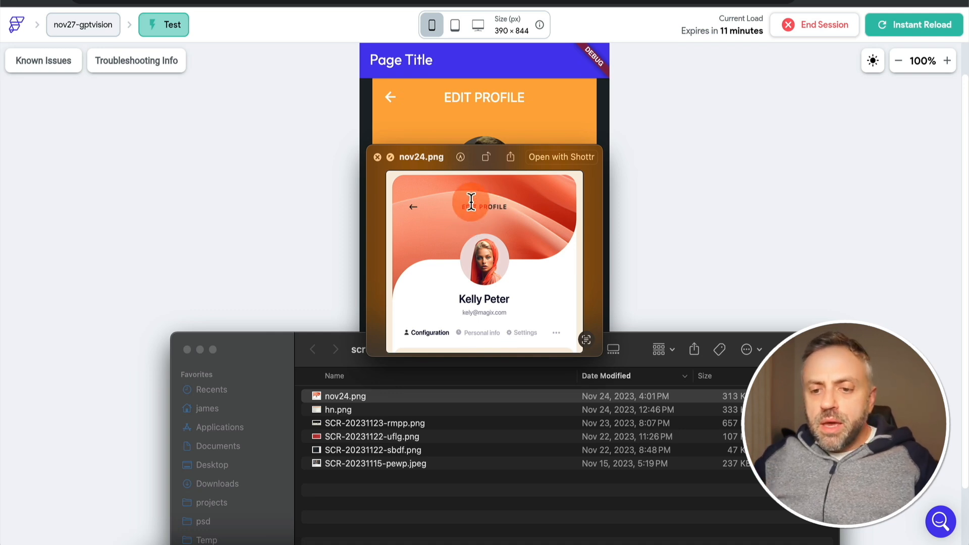
click(463, 300)
click(487, 260)
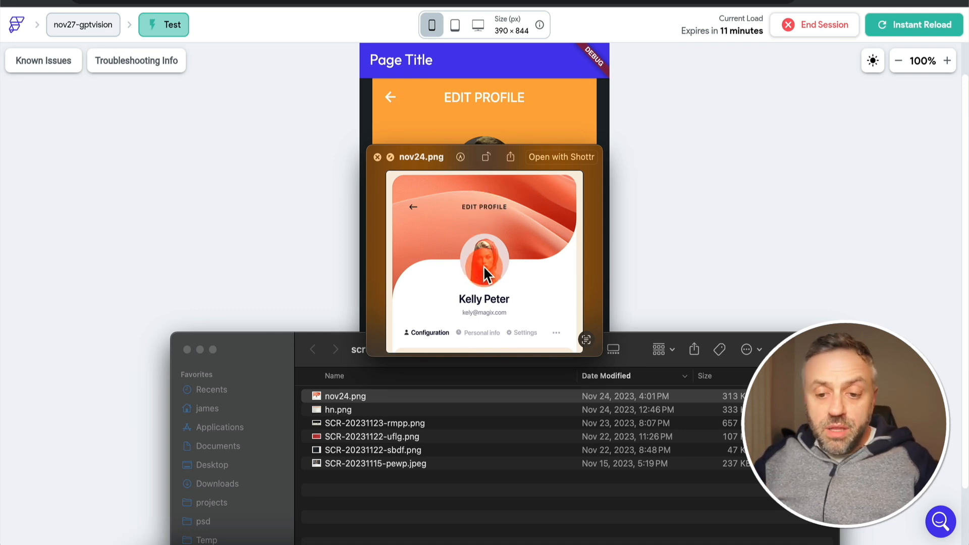
click(320, 237)
click(513, 156)
click(468, 264)
click(426, 205)
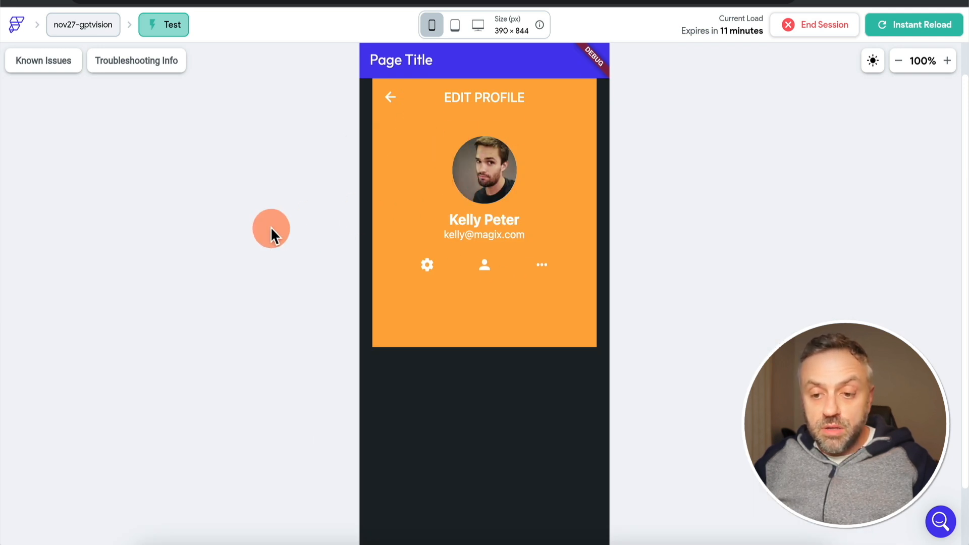